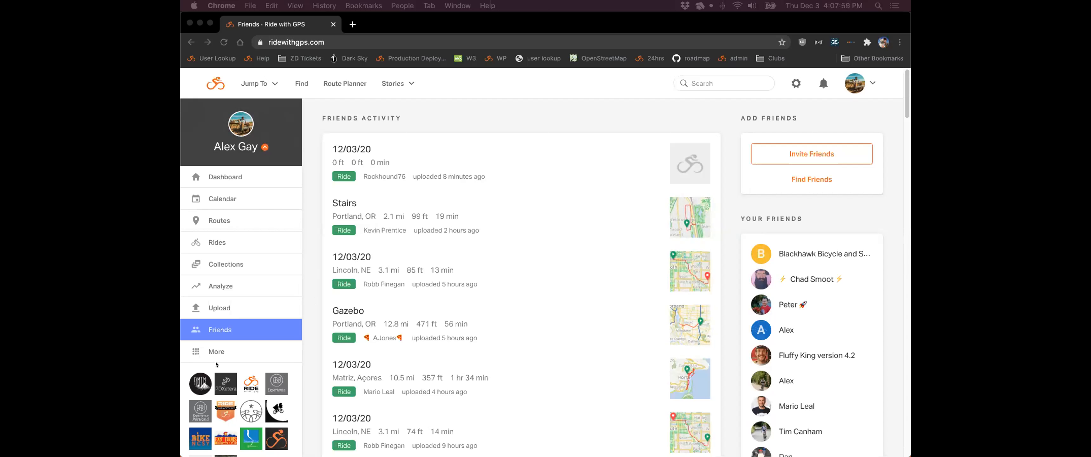
- Scroll the Friends feed and open the Ride with GPS Cycling Club page from the sidebar club icons
click(305, 312)
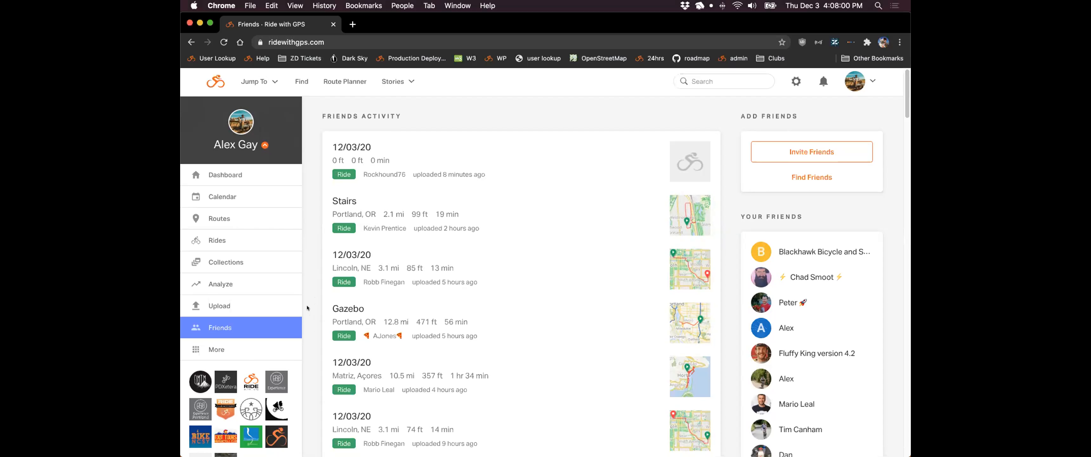
scroll(304, 313, down, 2)
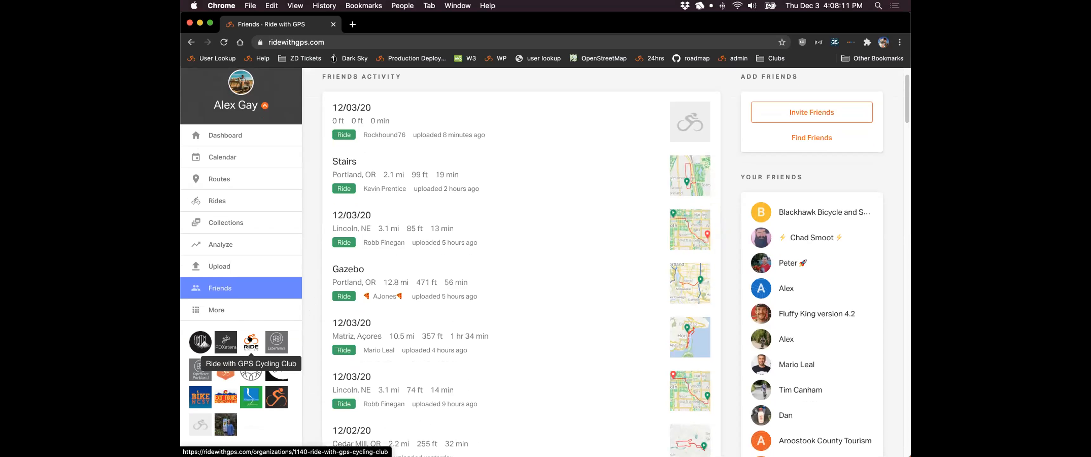
click(251, 338)
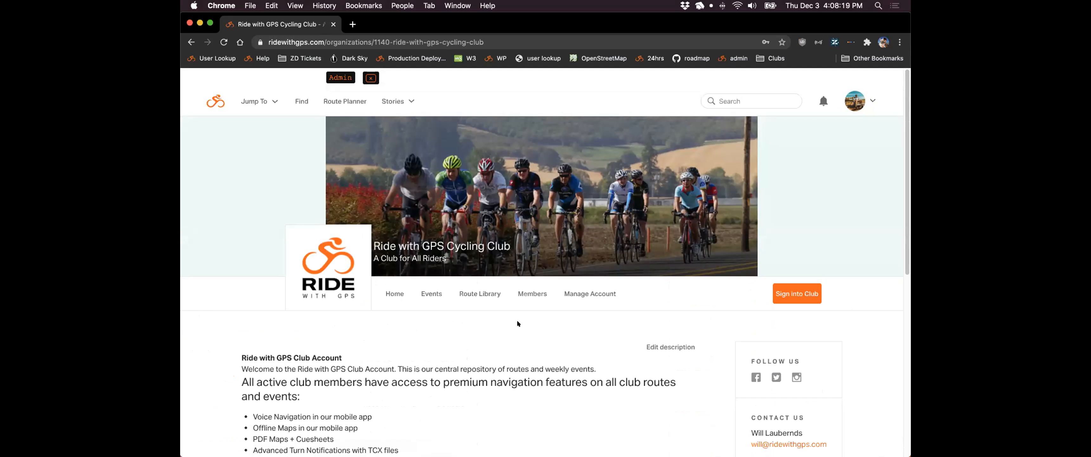
- Sign into the club account, then select the club's description text
click(780, 296)
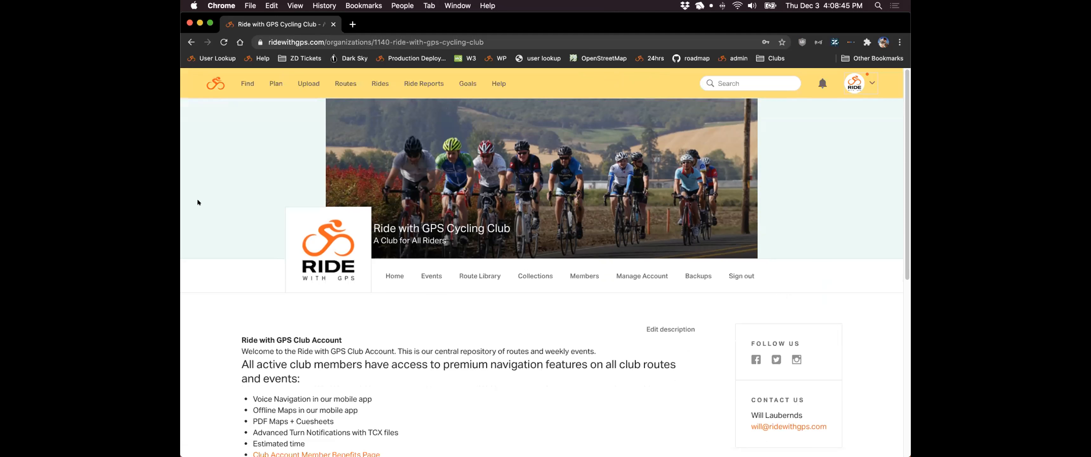
scroll(198, 202, down, 5)
scroll(197, 202, down, 1)
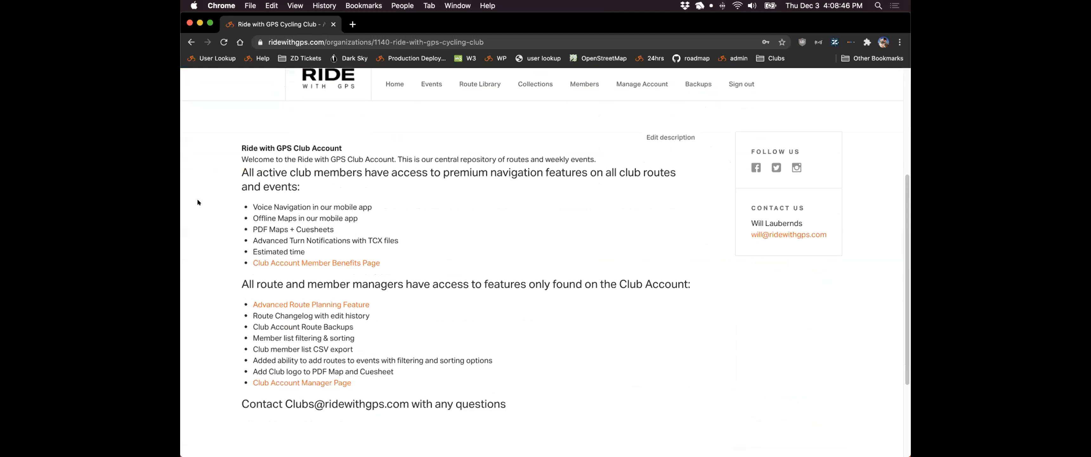
drag(239, 143, 507, 342)
click(506, 341)
click(647, 136)
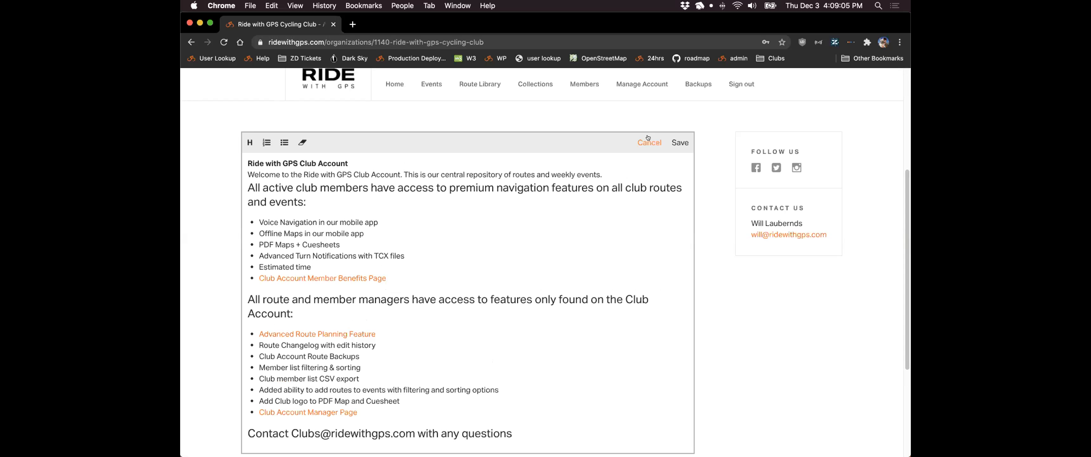
click(647, 137)
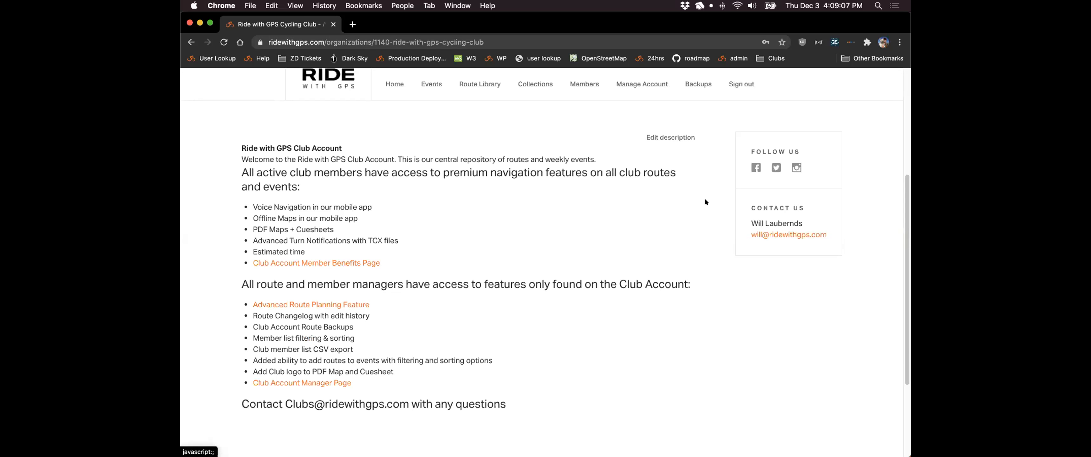
scroll(705, 202, up, 1)
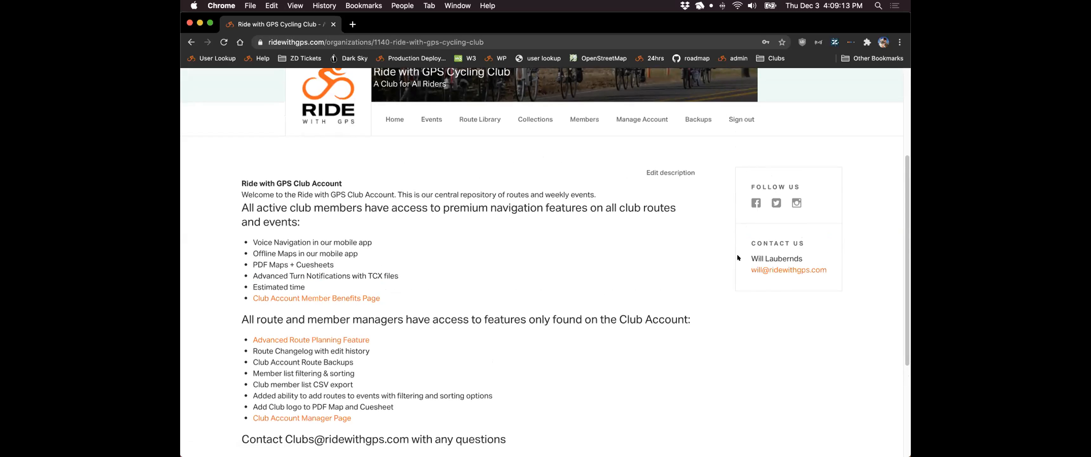
scroll(715, 271, up, 3)
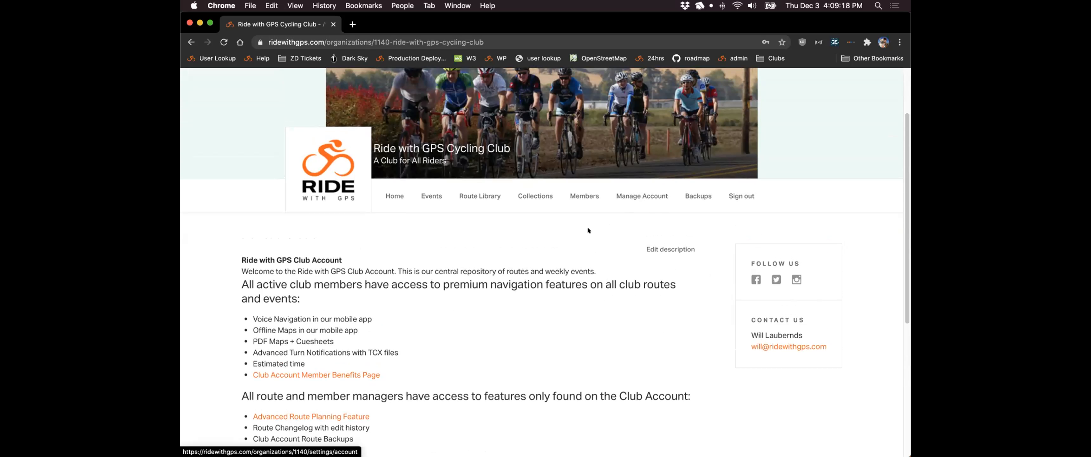
scroll(584, 227, up, 1)
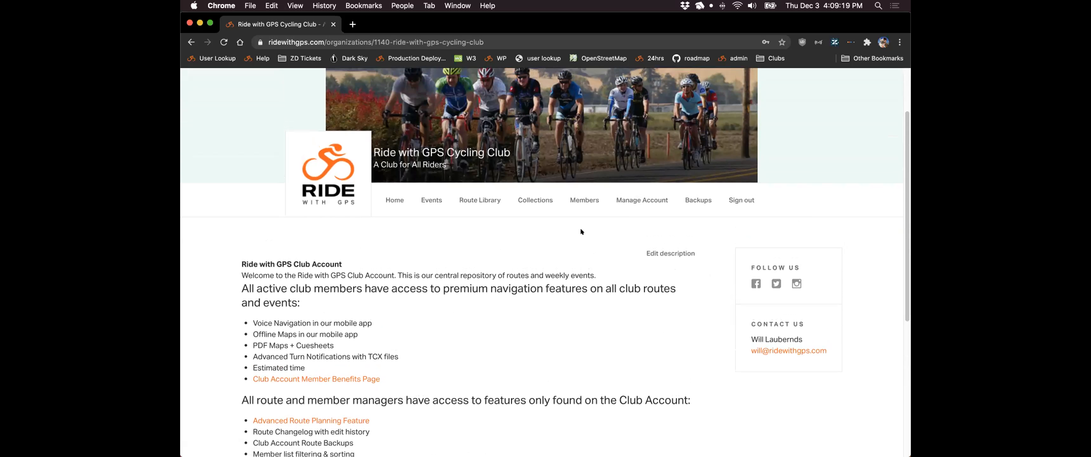
- Open the club's Members list, reduce the table height, and sort members by Admin
click(576, 200)
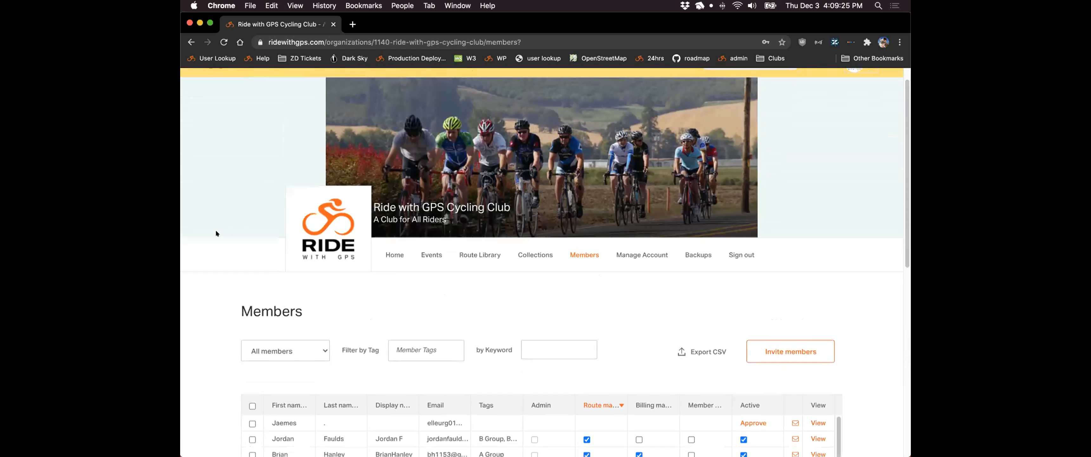
scroll(216, 229, down, 3)
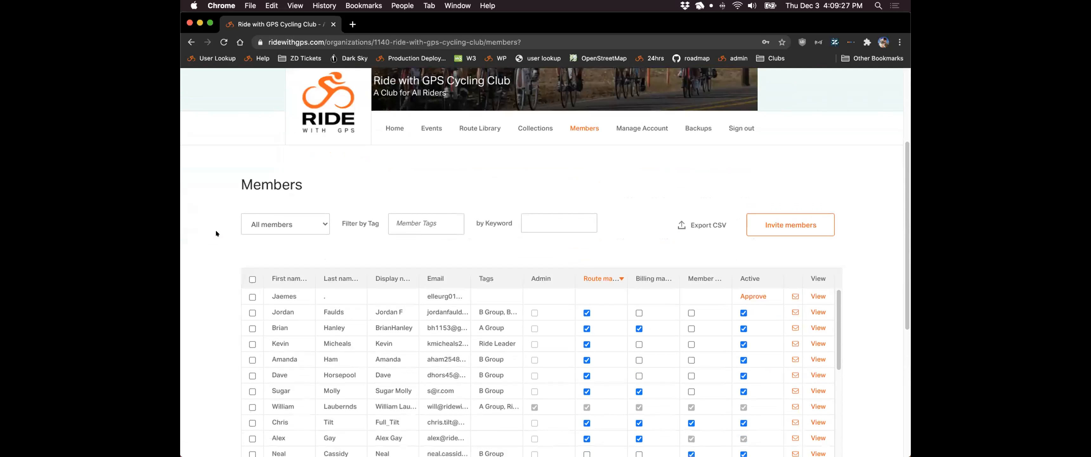
scroll(215, 229, down, 2)
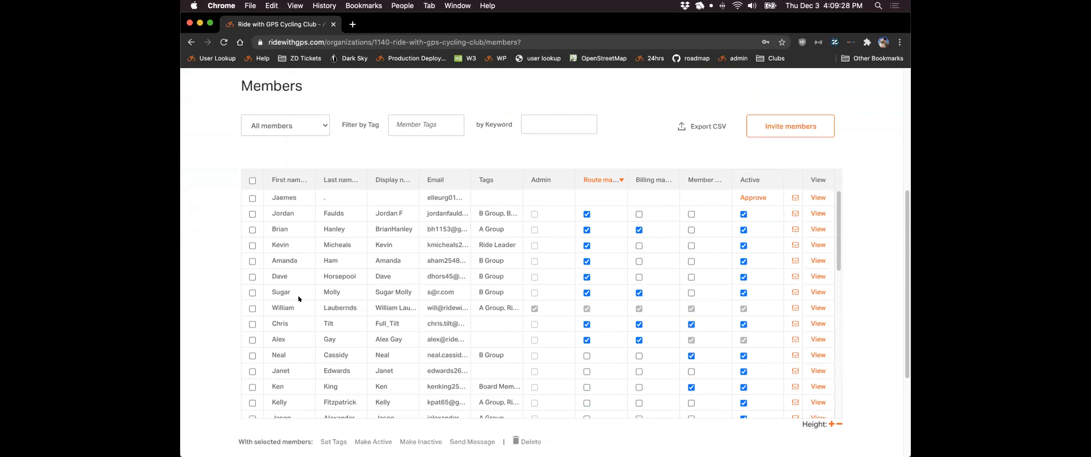
click(838, 424)
scroll(874, 342, up, 1)
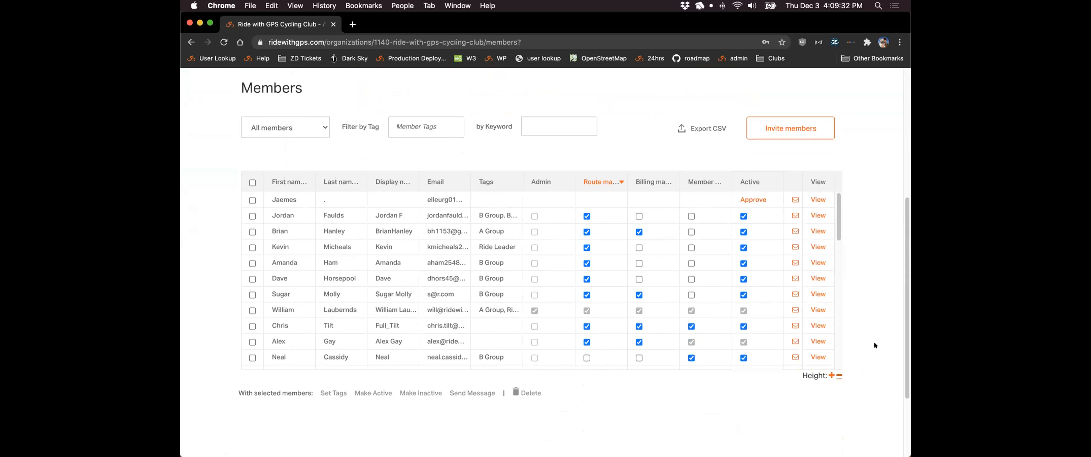
scroll(875, 344, up, 1)
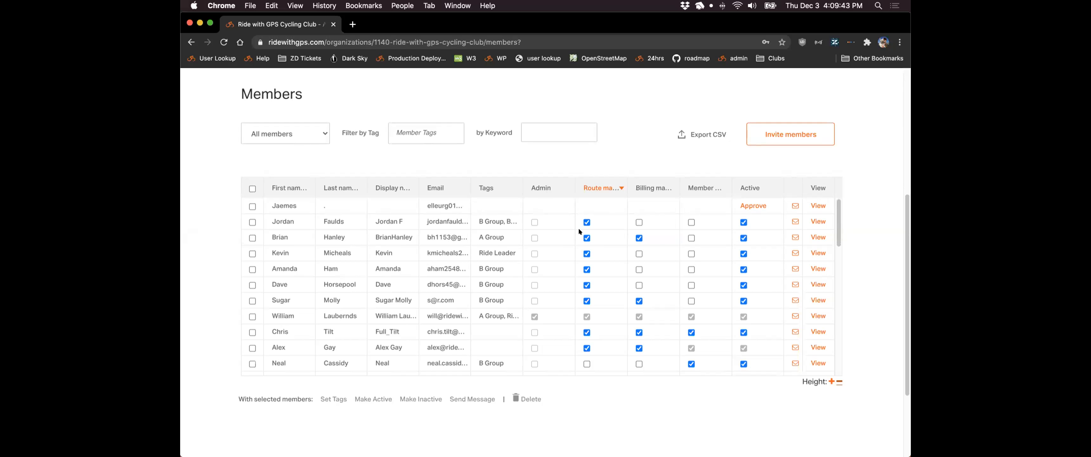
click(540, 188)
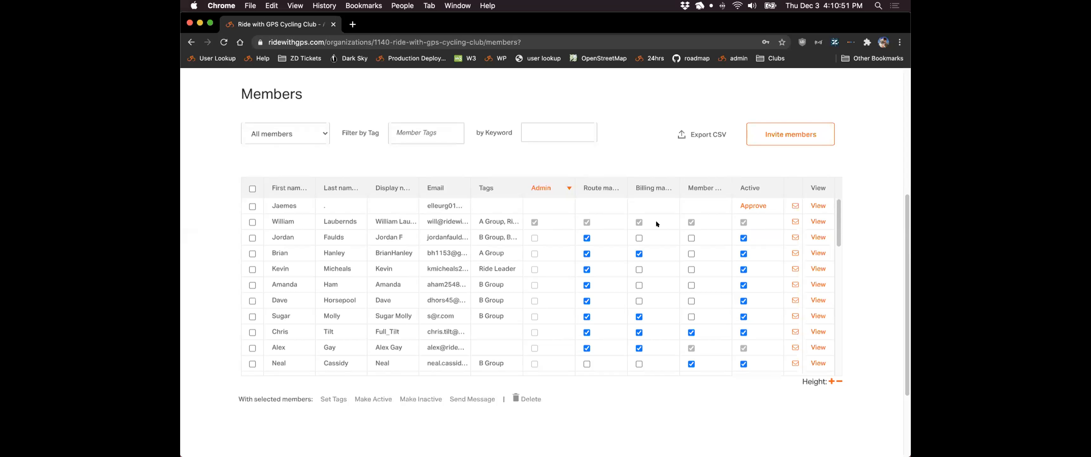
- Sort members by Billing manager and give one more member route manager rights
click(655, 186)
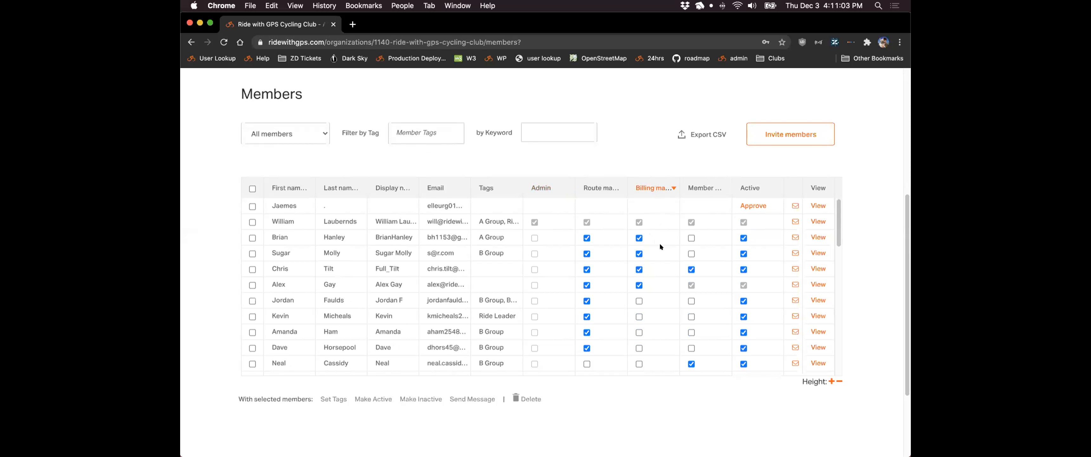
scroll(660, 246, down, 2)
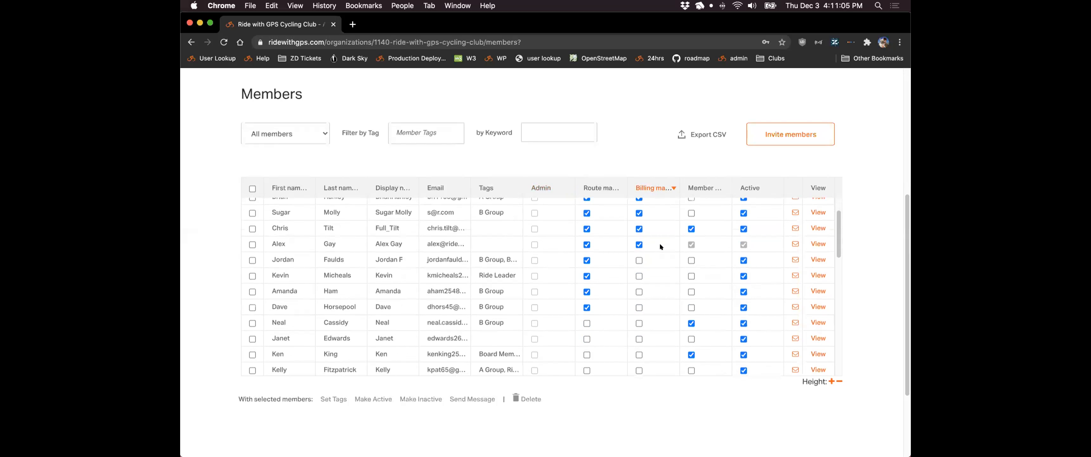
scroll(620, 333, down, 1)
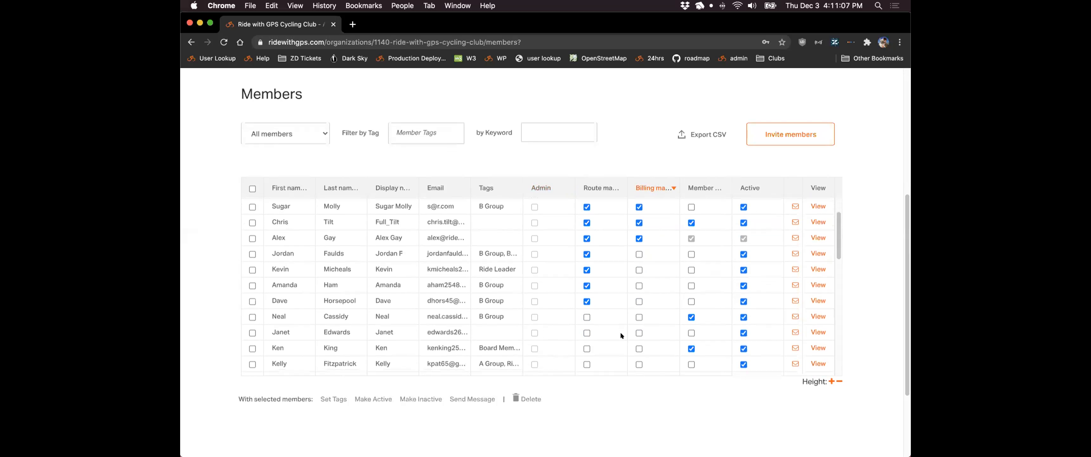
click(587, 331)
- Toggle another member's Active checkbox off, then back on
scroll(692, 300, up, 3)
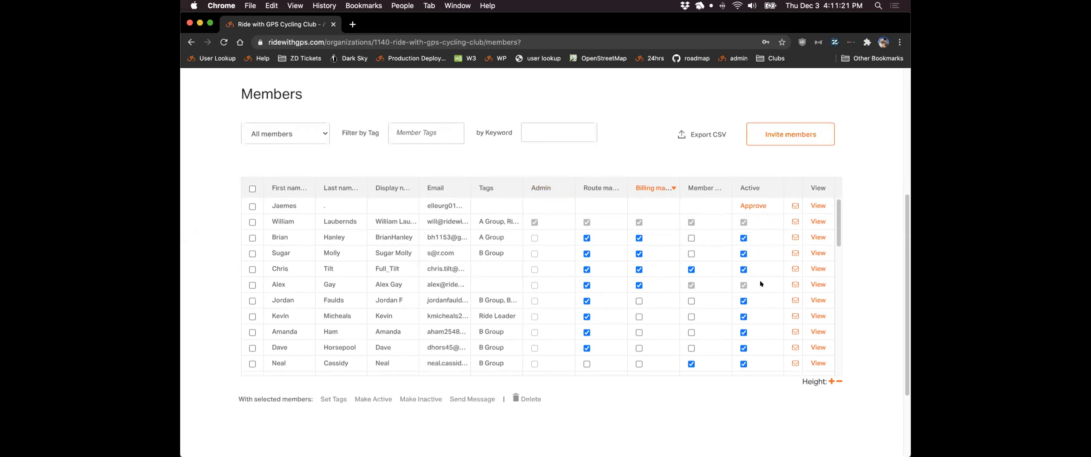
scroll(759, 288, down, 2)
scroll(759, 287, down, 3)
scroll(758, 290, down, 1)
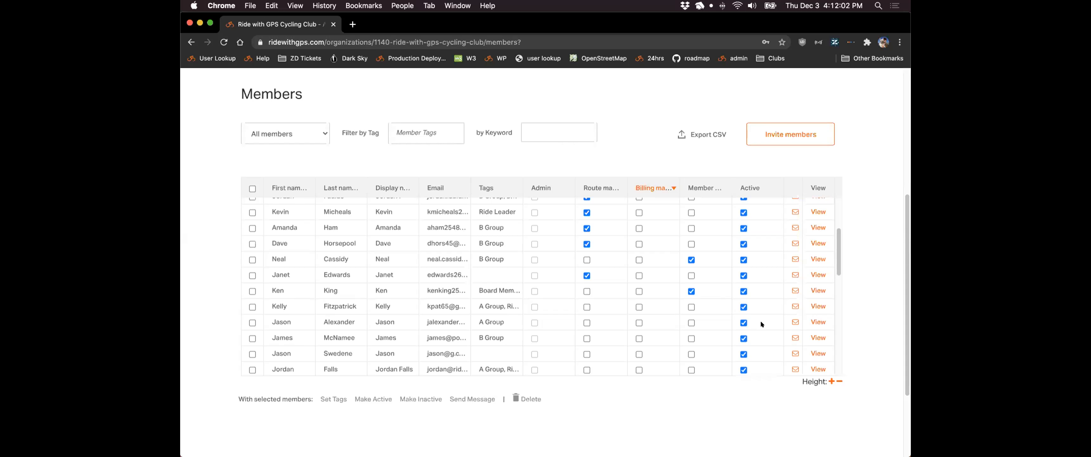
scroll(761, 325, up, 1)
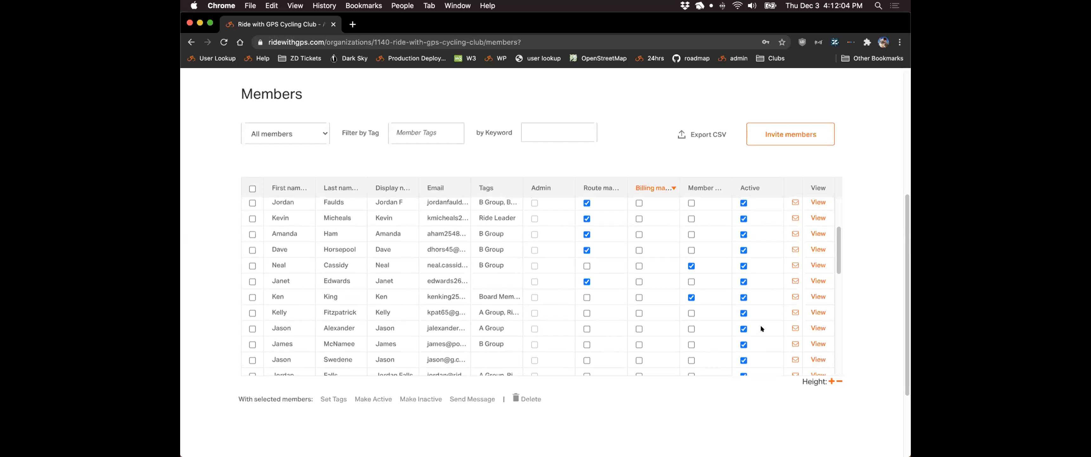
click(743, 326)
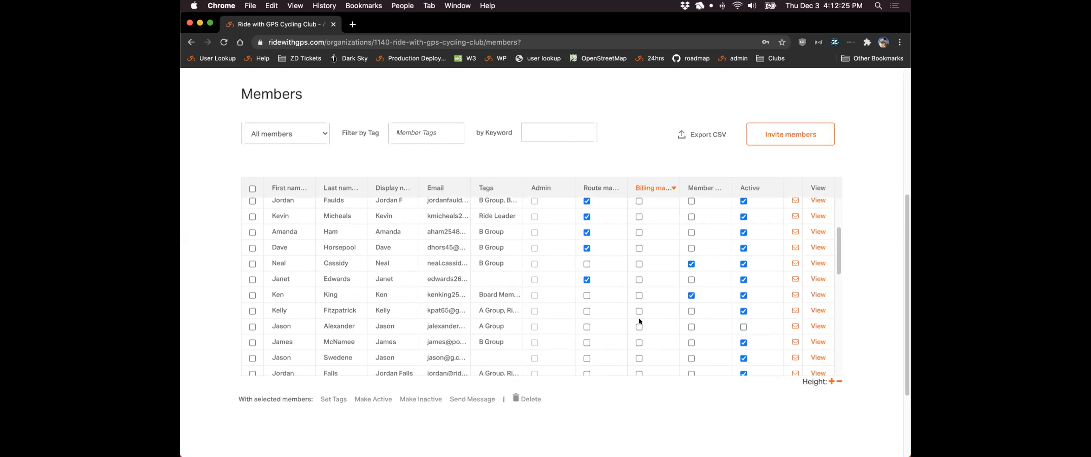
click(744, 327)
- Enter a new first name for the member, leaving their email cell unchanged
double_click(279, 296)
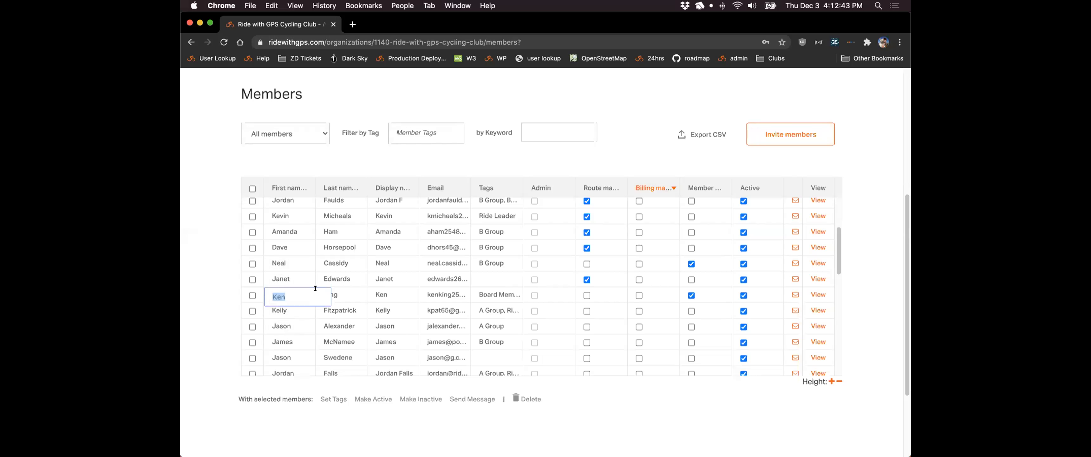
text(Kenny)
key(Return)
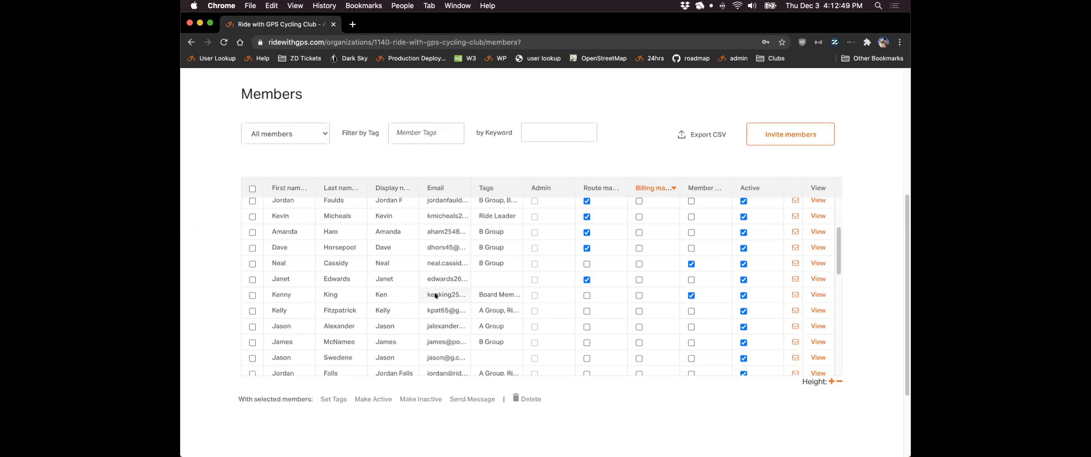
double_click(444, 290)
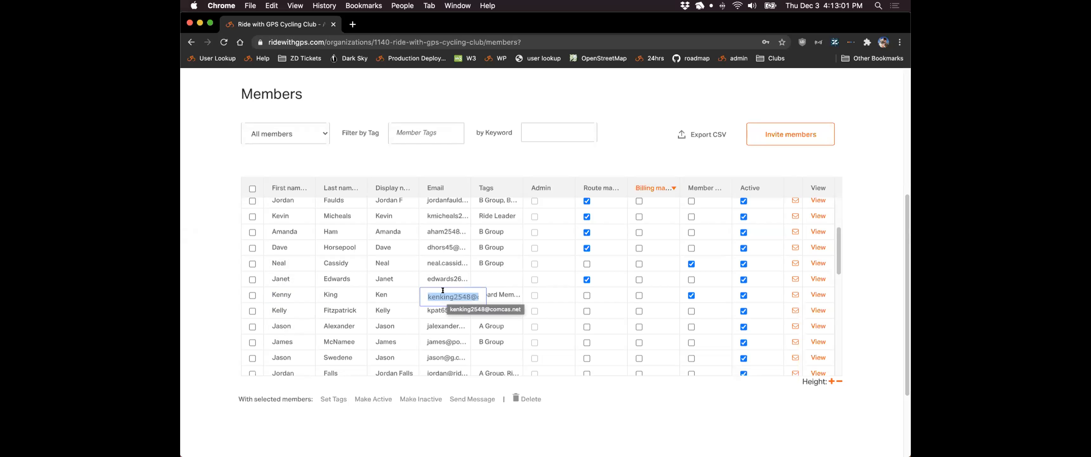
click(408, 293)
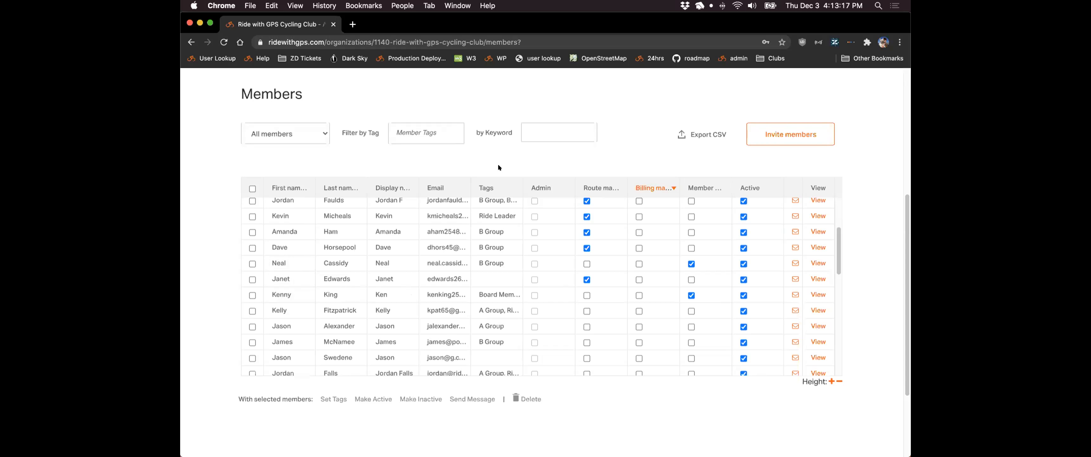
scroll(637, 149, up, 1)
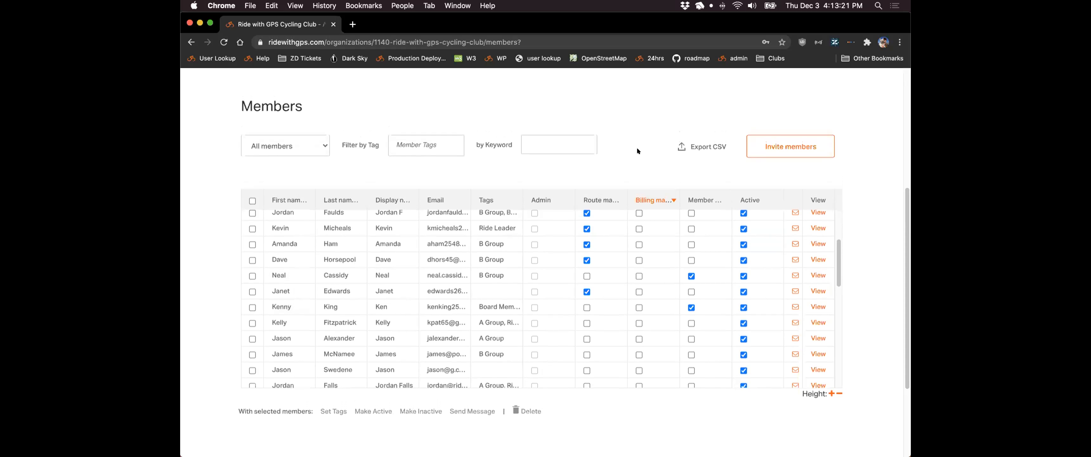
scroll(629, 229, up, 5)
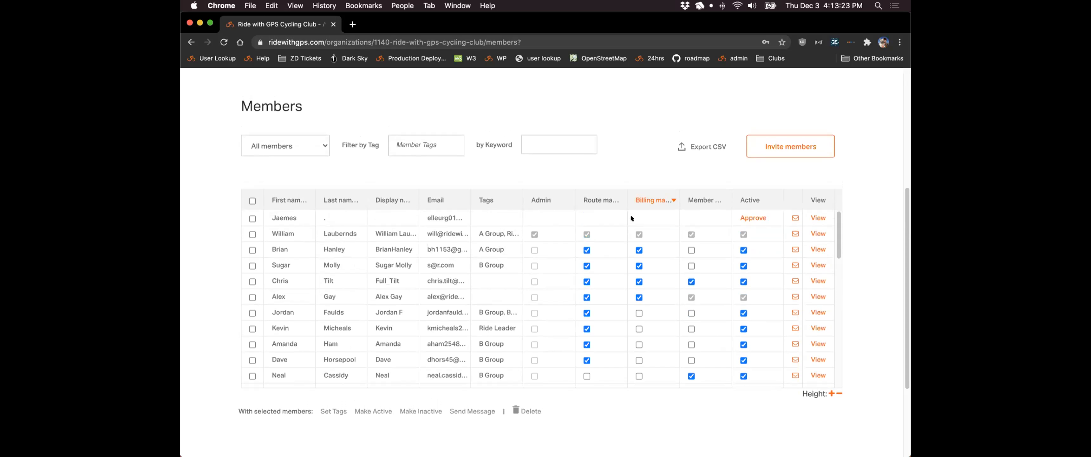
- Copy the club's auto-approve invite link and paste it into a new incognito window's address bar
click(754, 145)
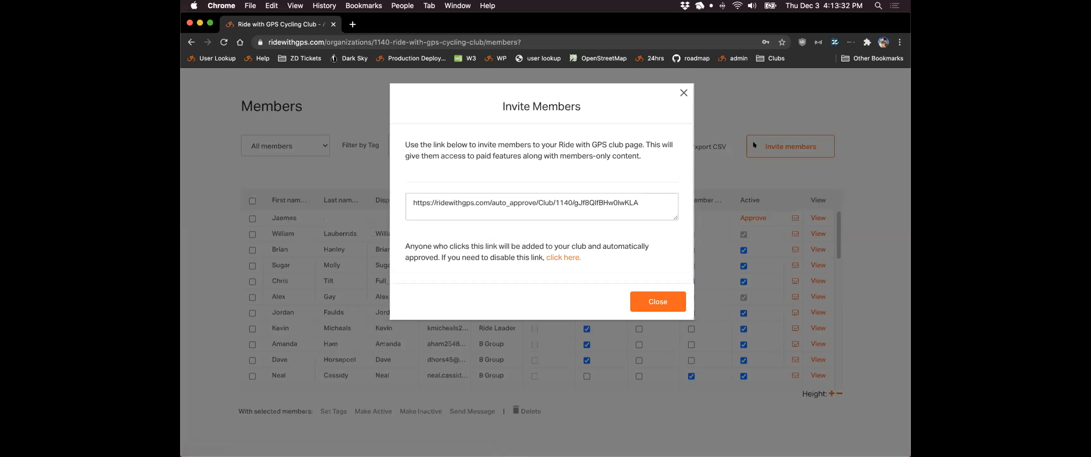
click(639, 205)
key(super+c)
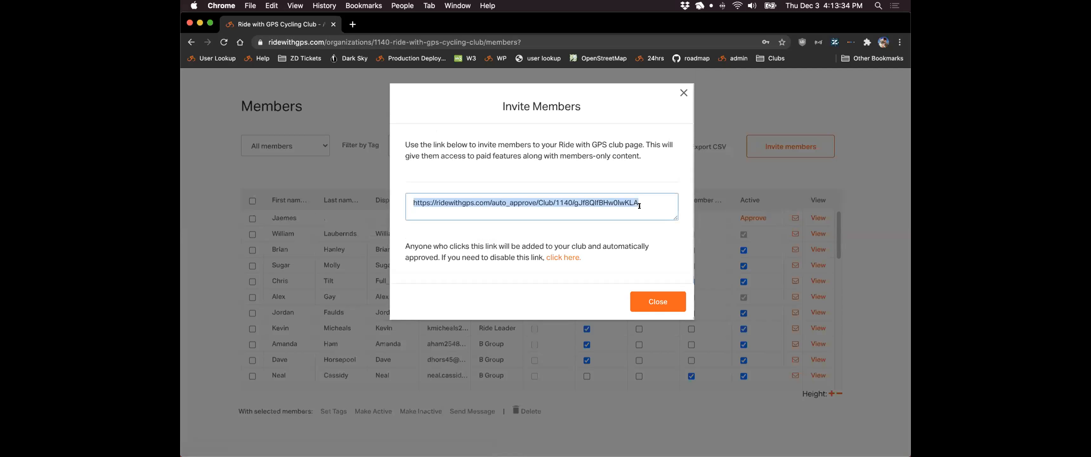
right_click(473, 200)
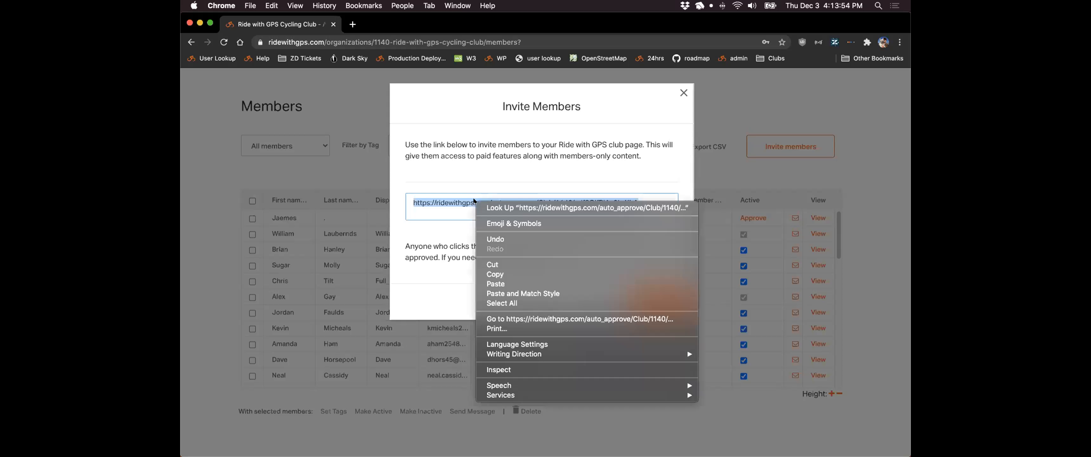
click(506, 272)
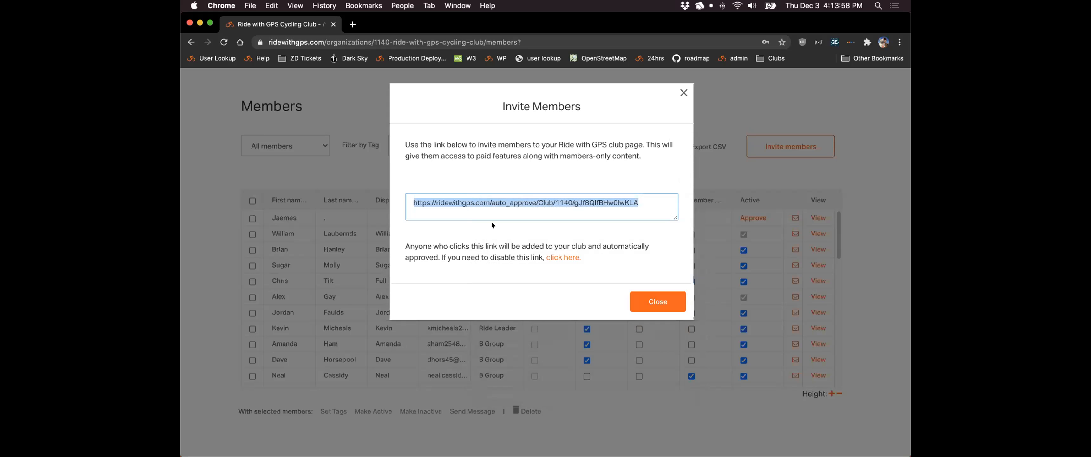
key(super+shift+n)
key(super+v)
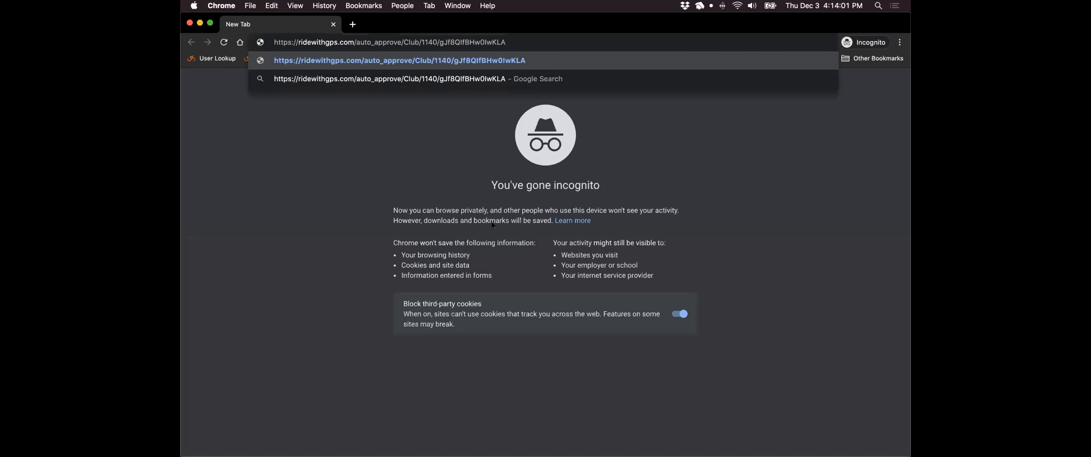
- Load the pasted invite link in the incognito tab
key(Return)
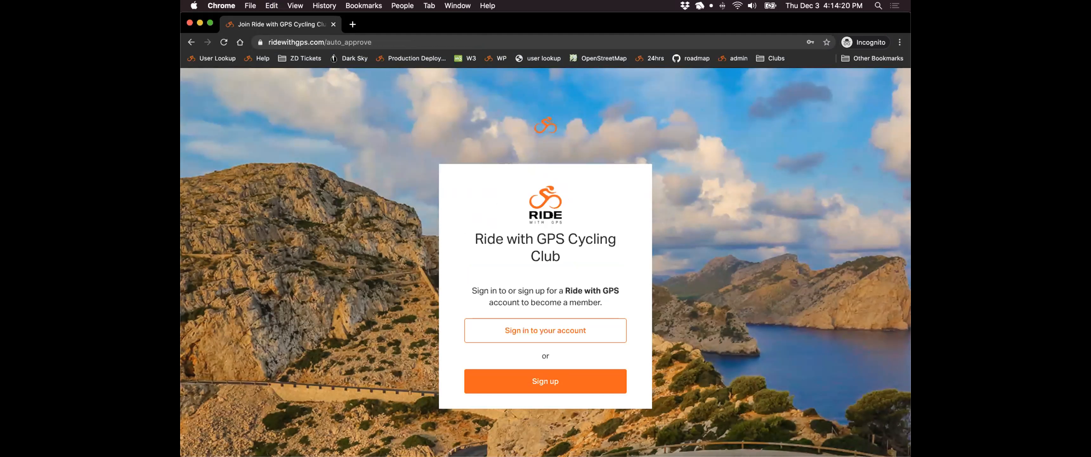
- Highlight the club name on the join page, then choose Sign up
drag(471, 237, 563, 246)
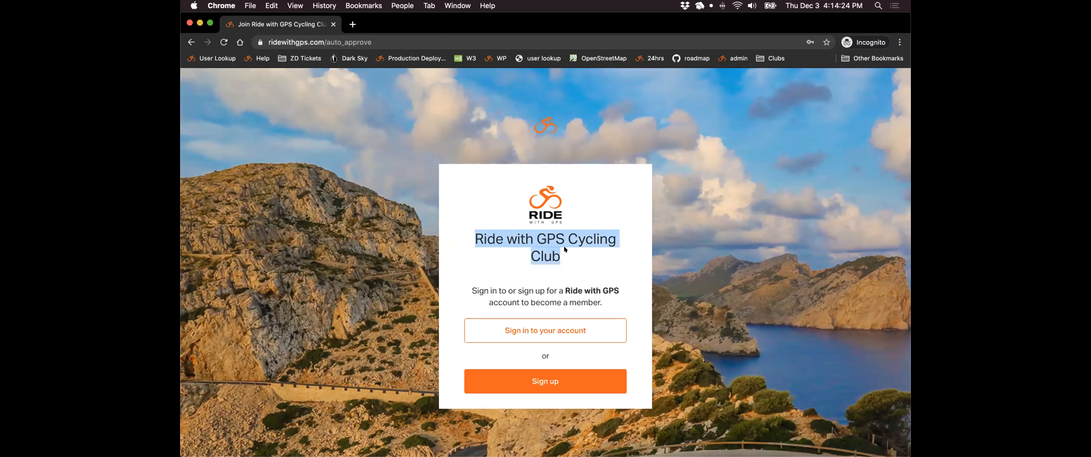
click(563, 247)
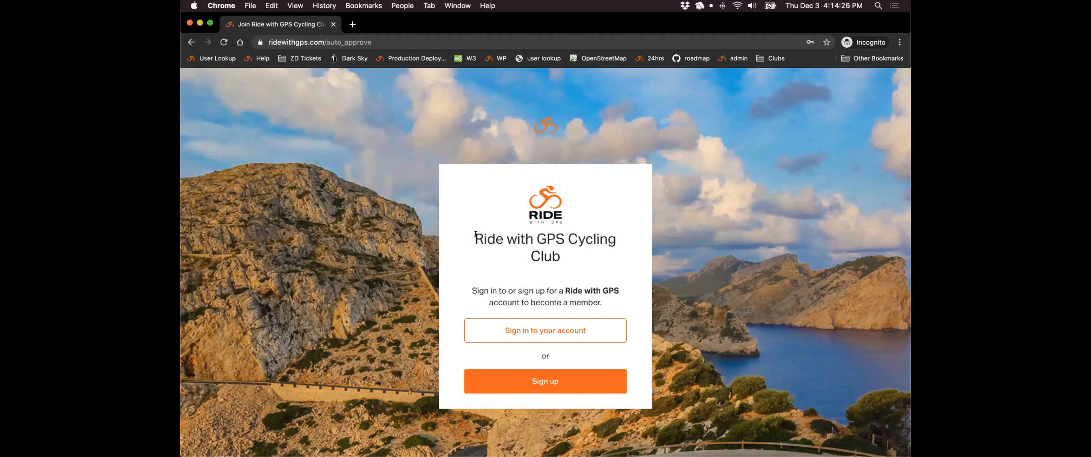
drag(474, 232, 564, 241)
click(566, 246)
click(517, 379)
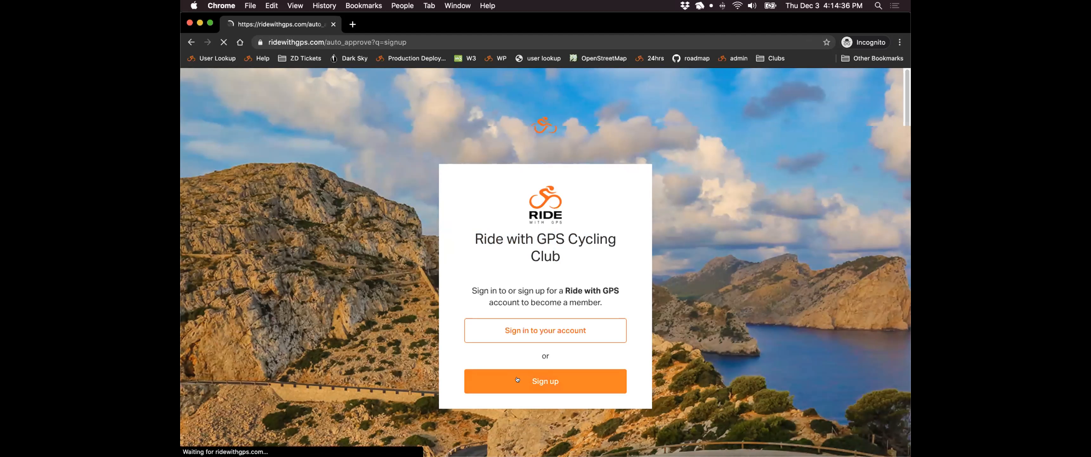
- Fill in the new member's first name, last name and e-mail address
scroll(428, 295, down, 5)
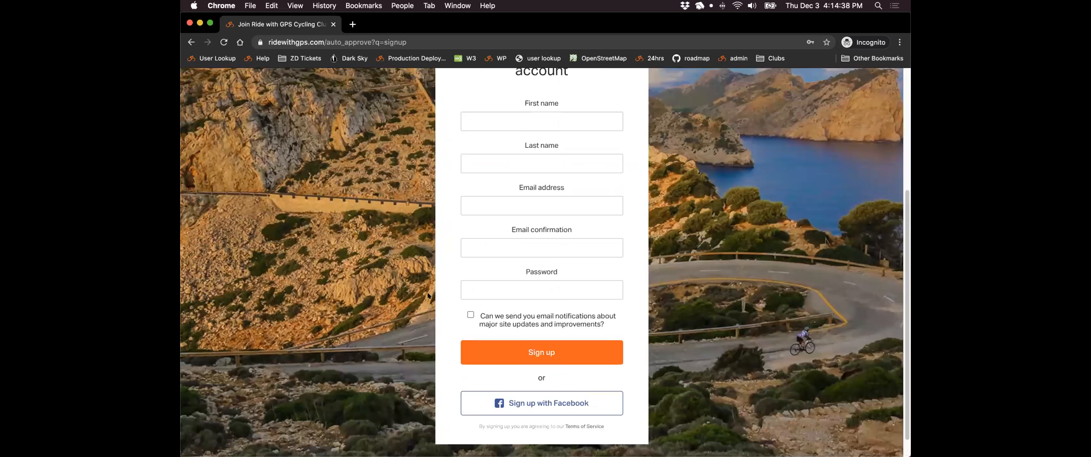
click(476, 119)
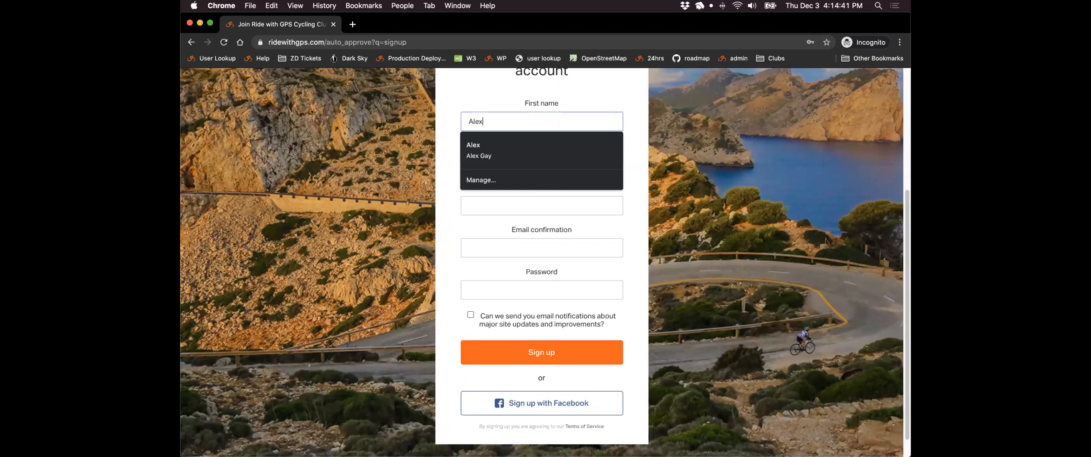
key(Tab)
key(Tab)
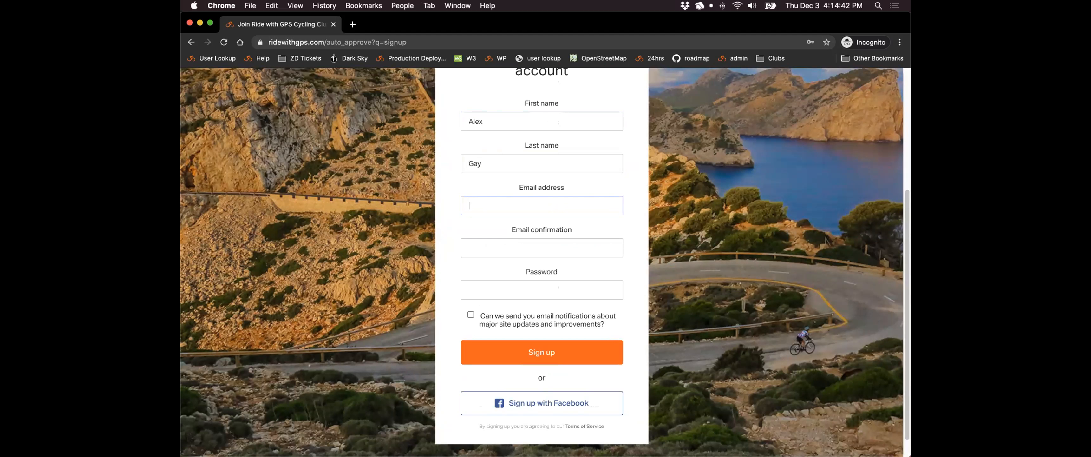
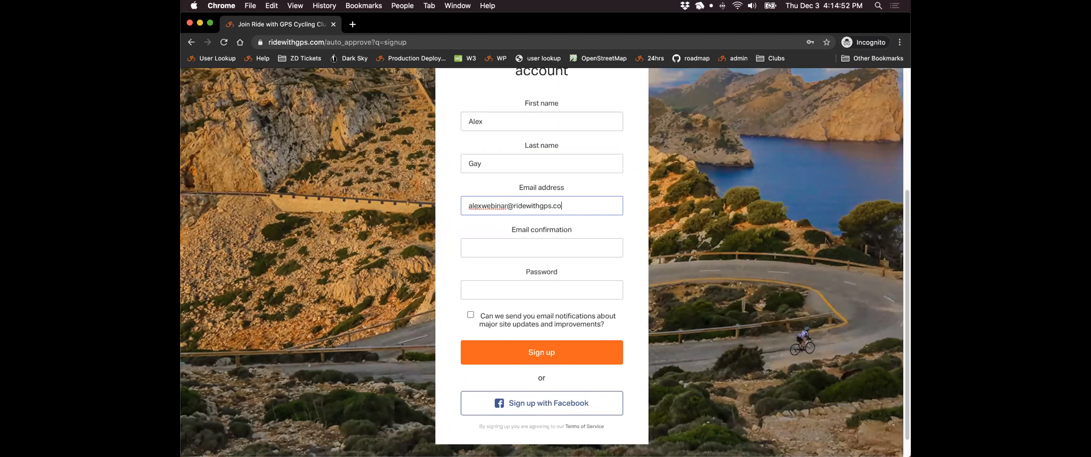
- Paste the e-mail into the confirmation field, enter a password, and submit the sign-up
key(super+a)
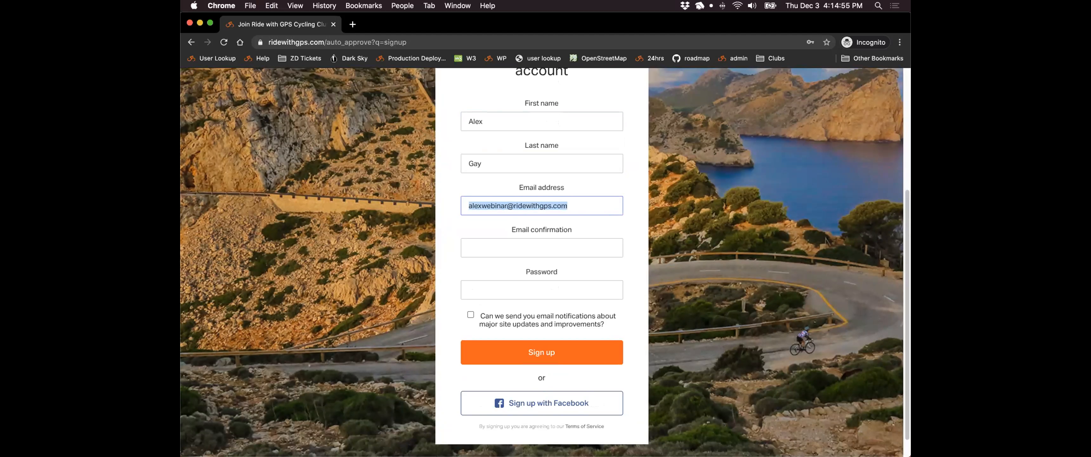
key(super+c)
key(Tab)
key(super+v)
key(Tab)
text(•••••••)
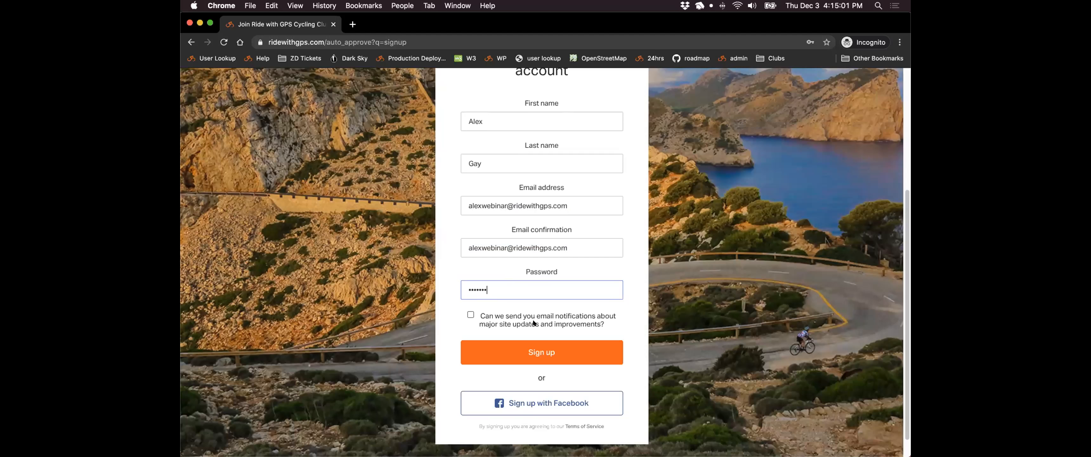
click(543, 356)
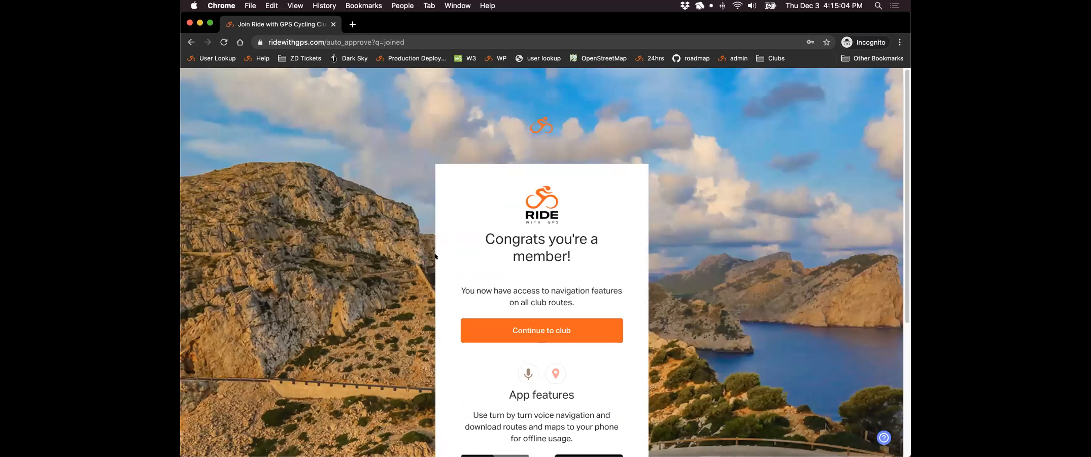
- Continue to the club home page, scroll through it, and close the incognito window
scroll(427, 251, down, 2)
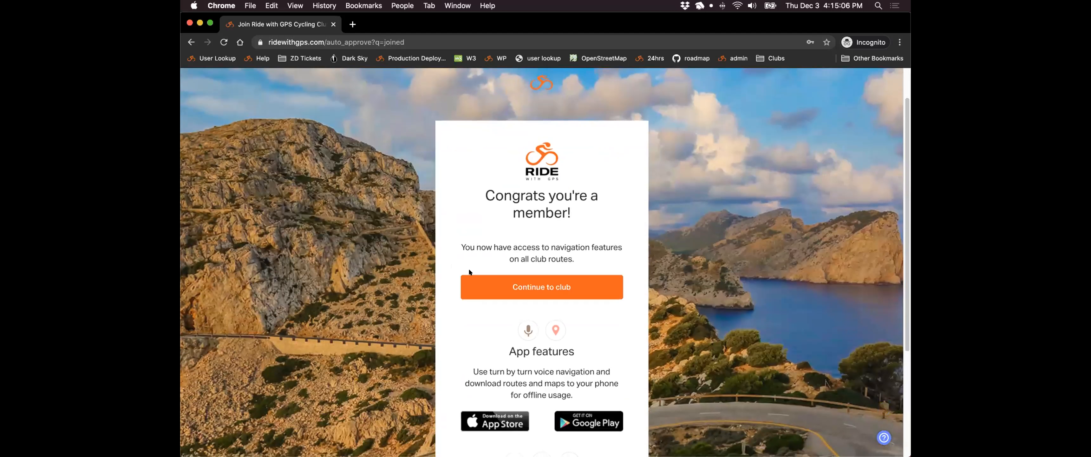
click(504, 284)
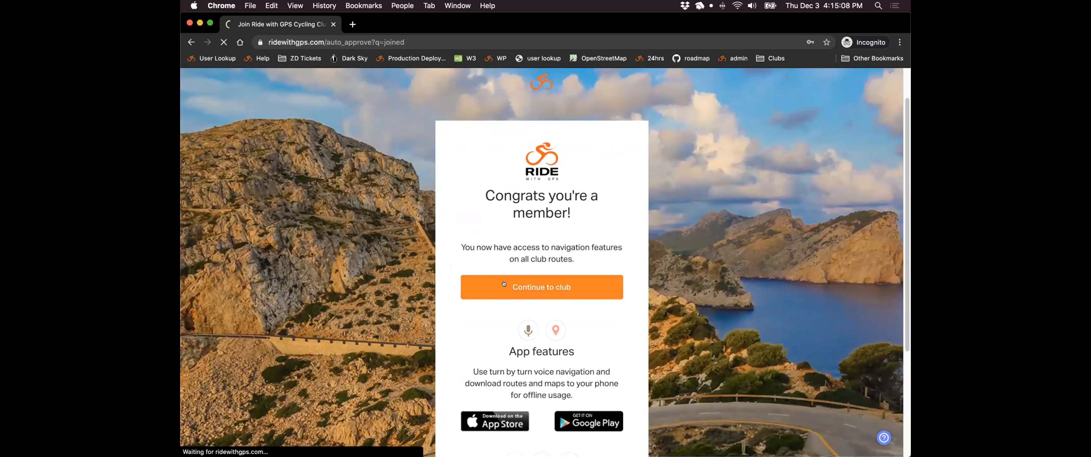
scroll(216, 216, down, 1)
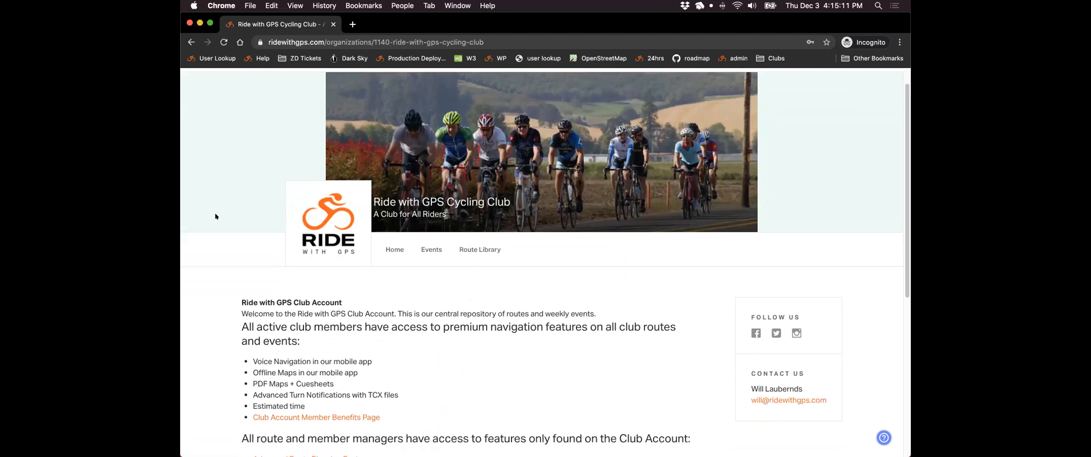
scroll(215, 217, down, 1)
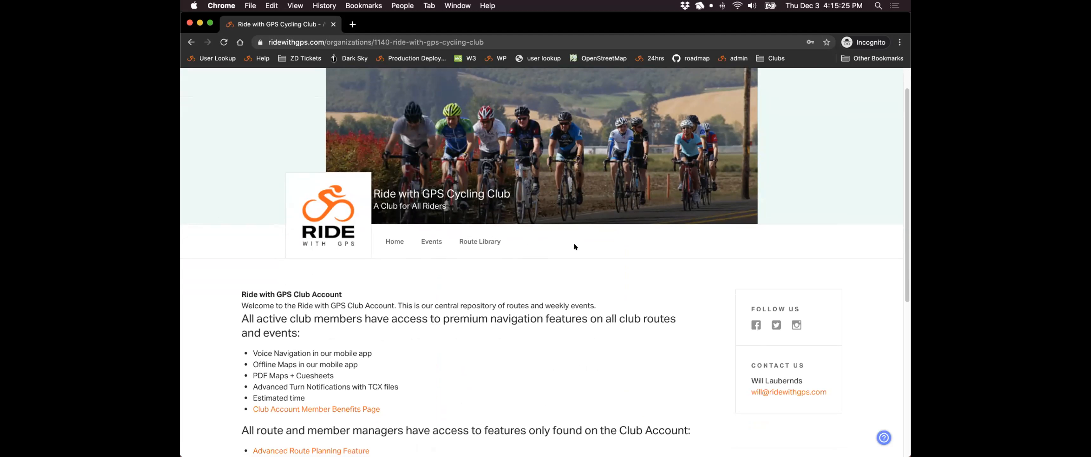
scroll(549, 241, down, 1)
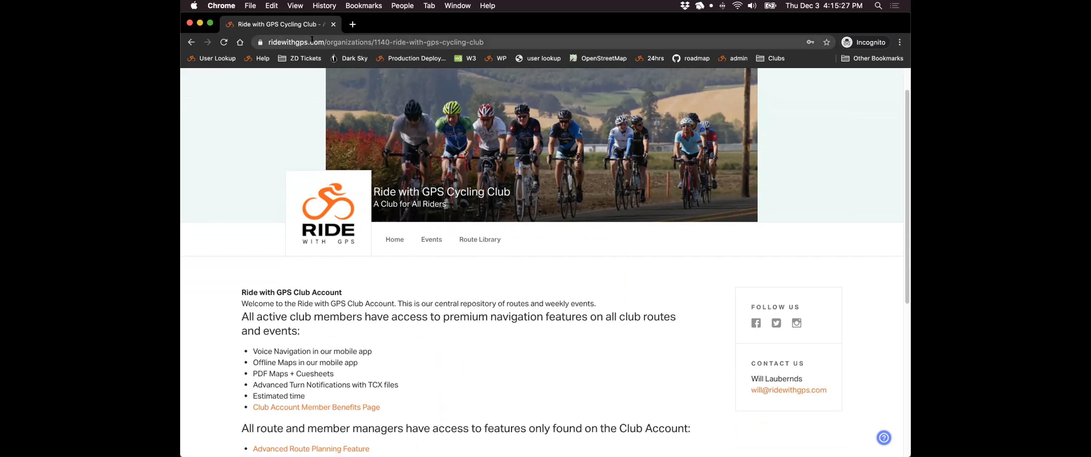
click(329, 26)
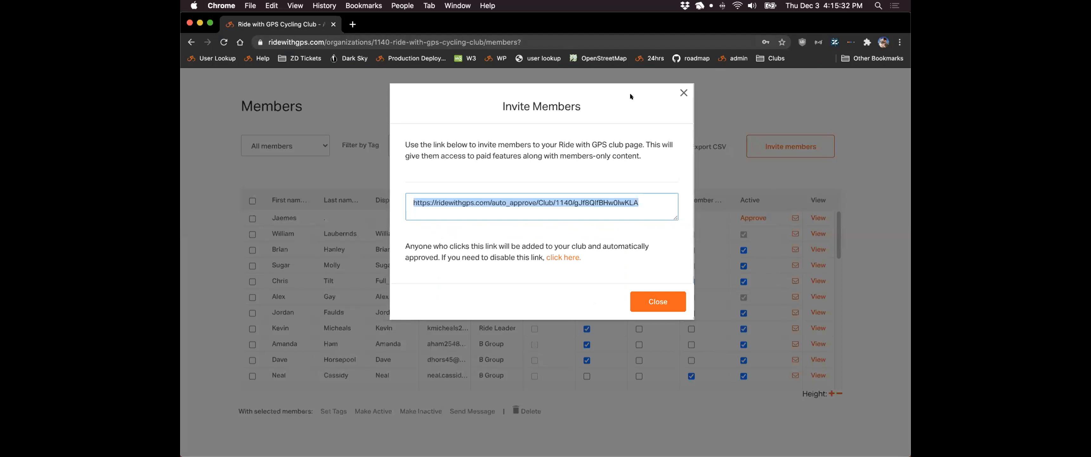
- Close the Invite Members window, reload the Members list, and select the club page URL
click(681, 91)
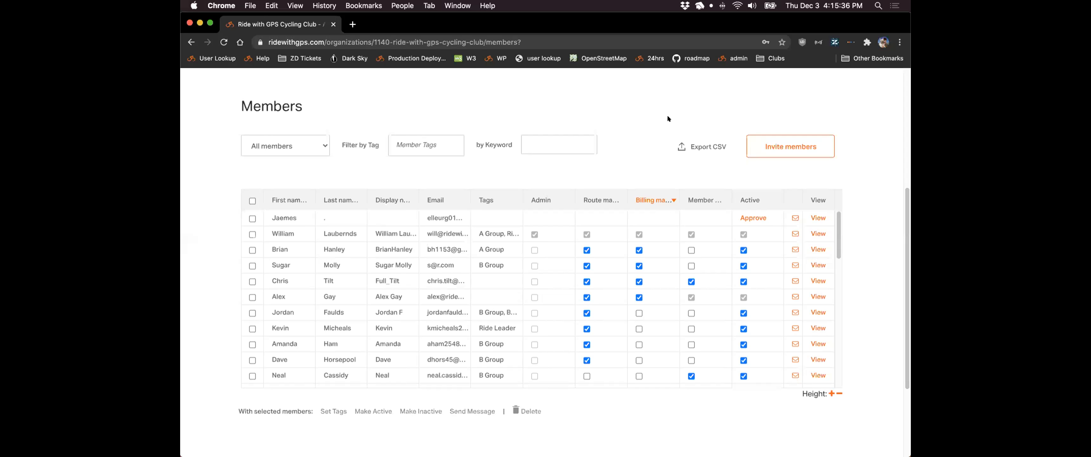
click(224, 42)
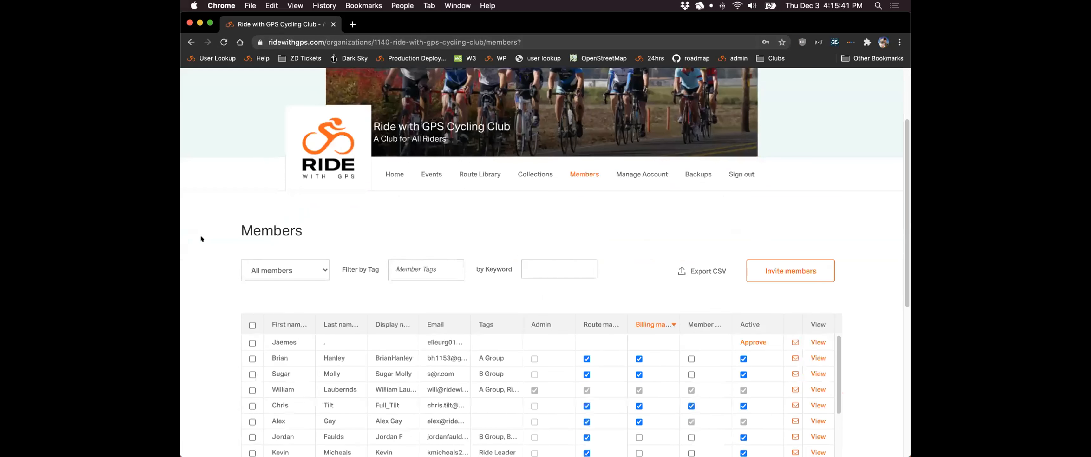
scroll(201, 239, down, 1)
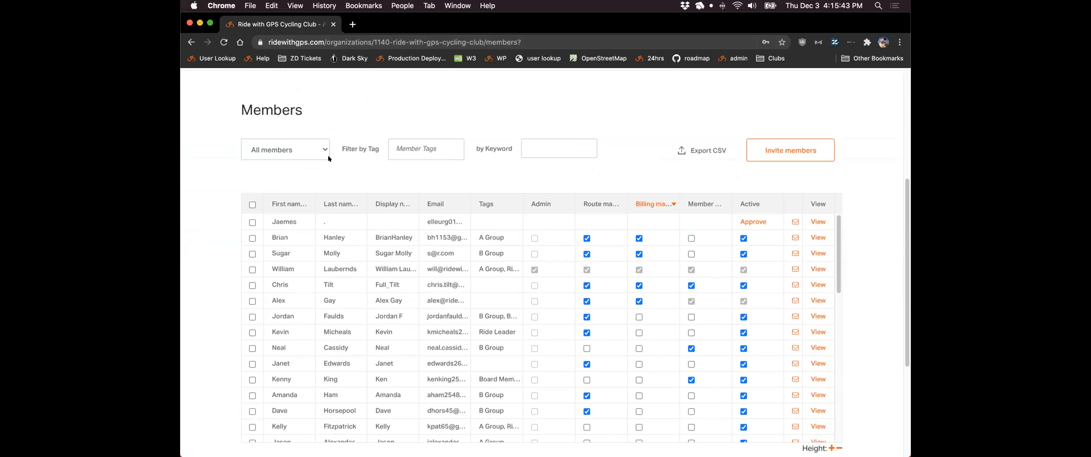
scroll(222, 172, down, 2)
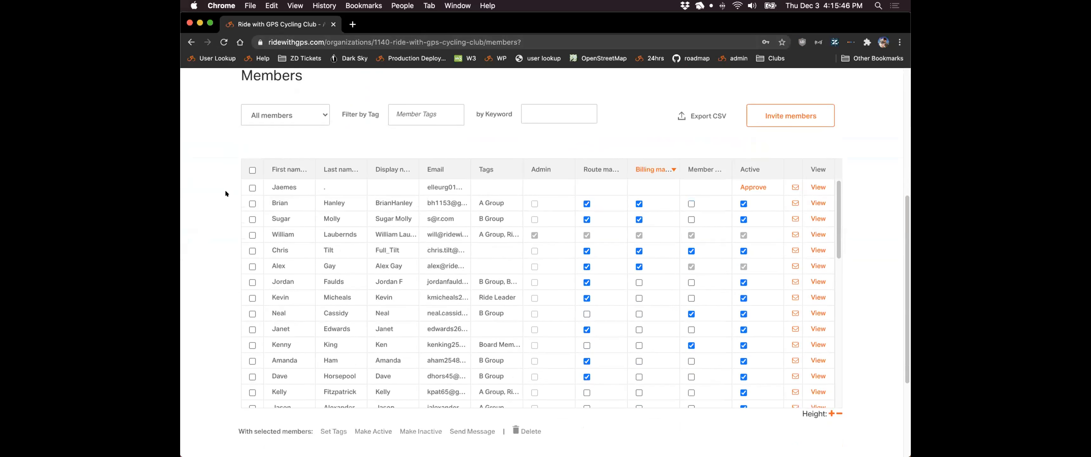
scroll(225, 190, up, 1)
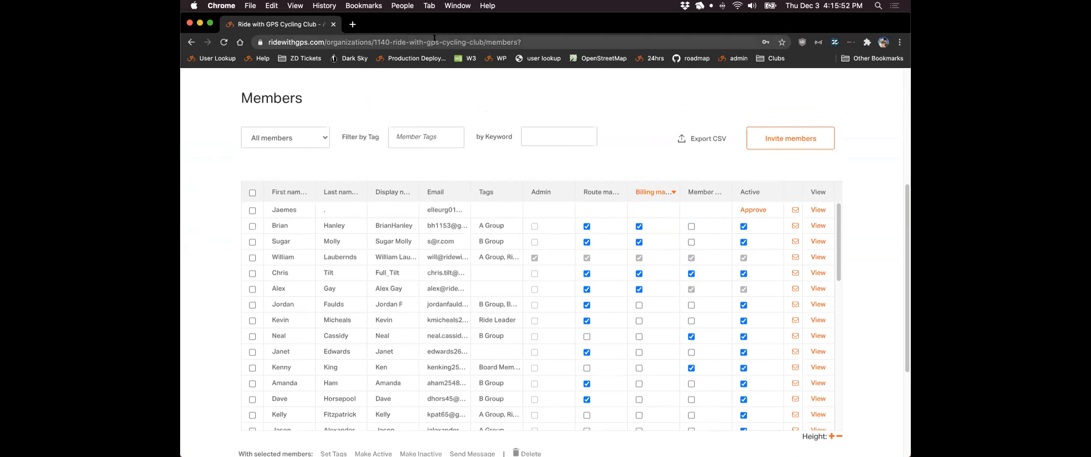
drag(476, 38, 243, 40)
key(super+shift+n)
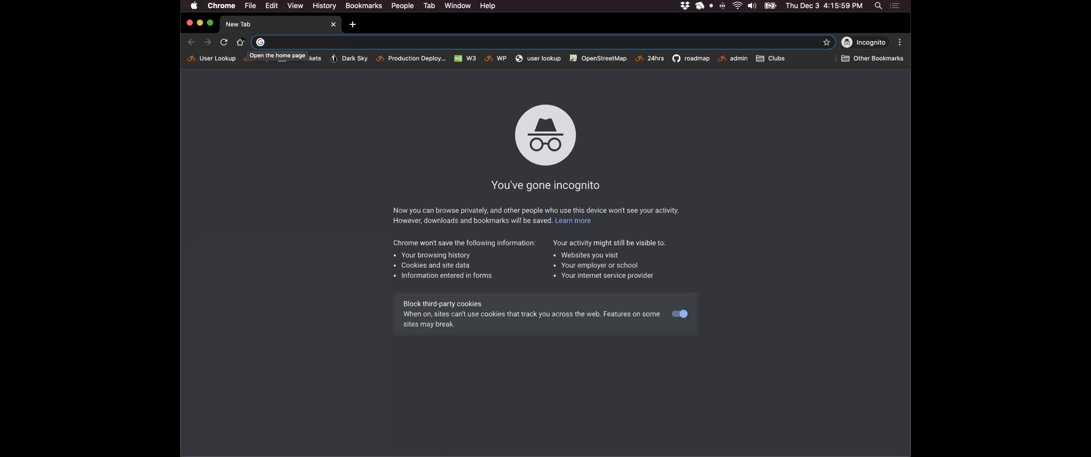
key(super+v)
key(Return)
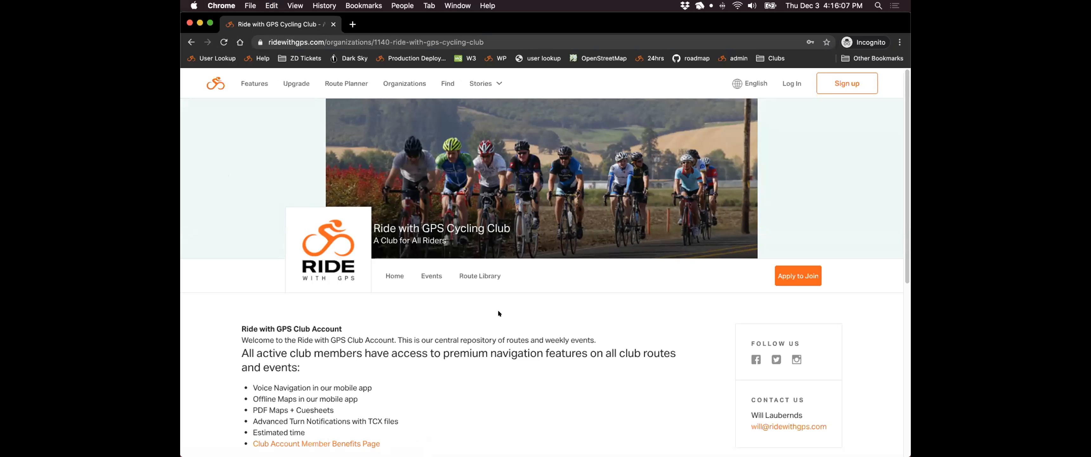
click(779, 281)
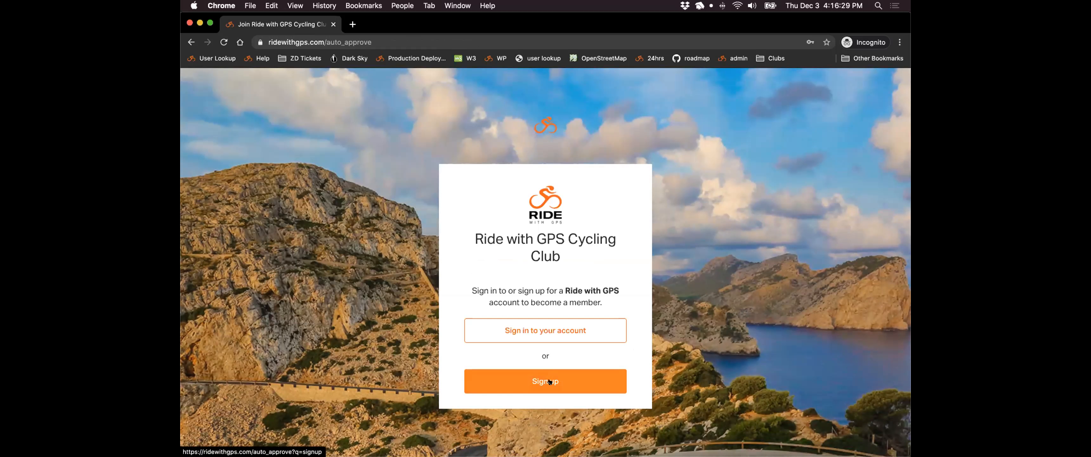
click(333, 24)
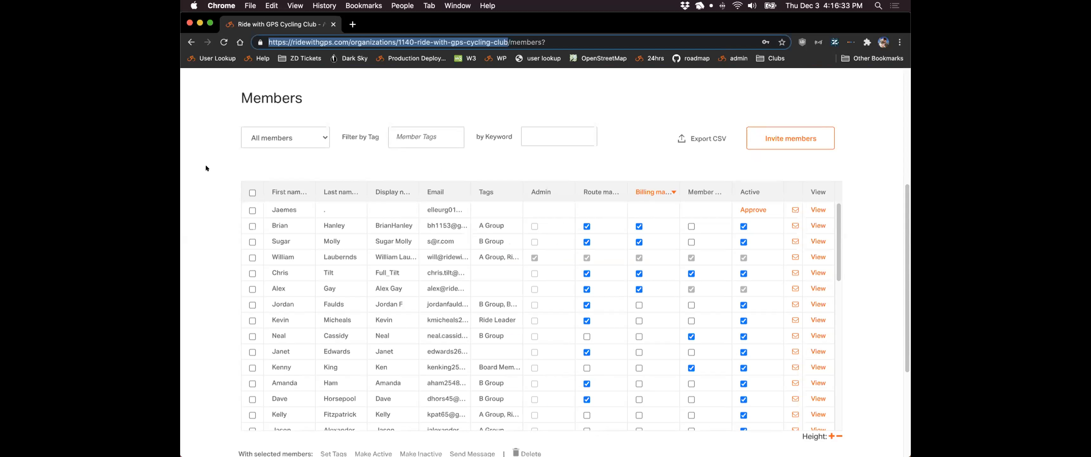
- Uncheck the pending first member and check the fourth, fifth and sixth members instead
click(252, 210)
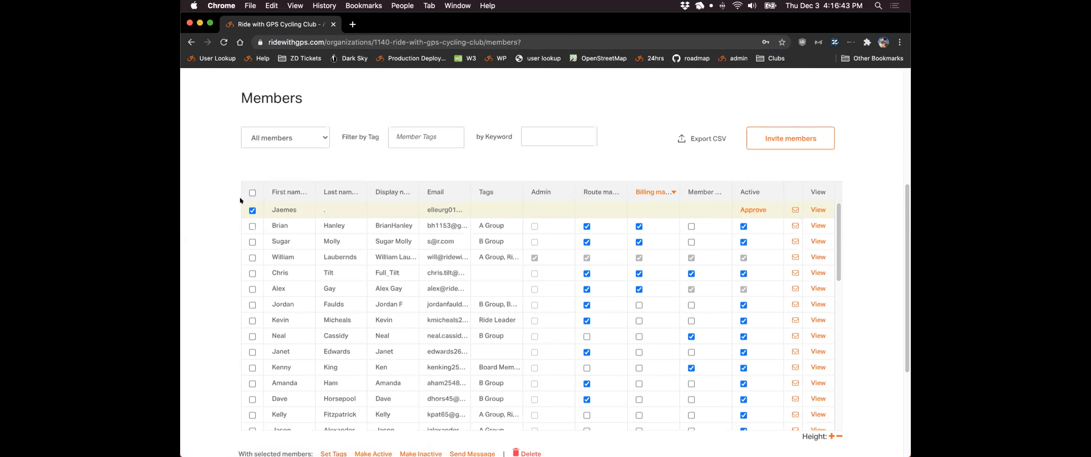
scroll(208, 206, down, 2)
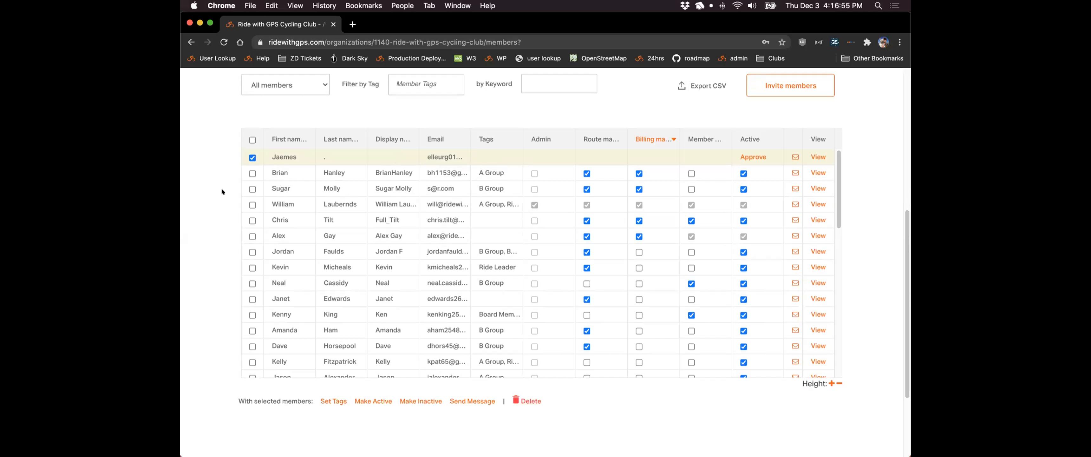
scroll(217, 194, up, 1)
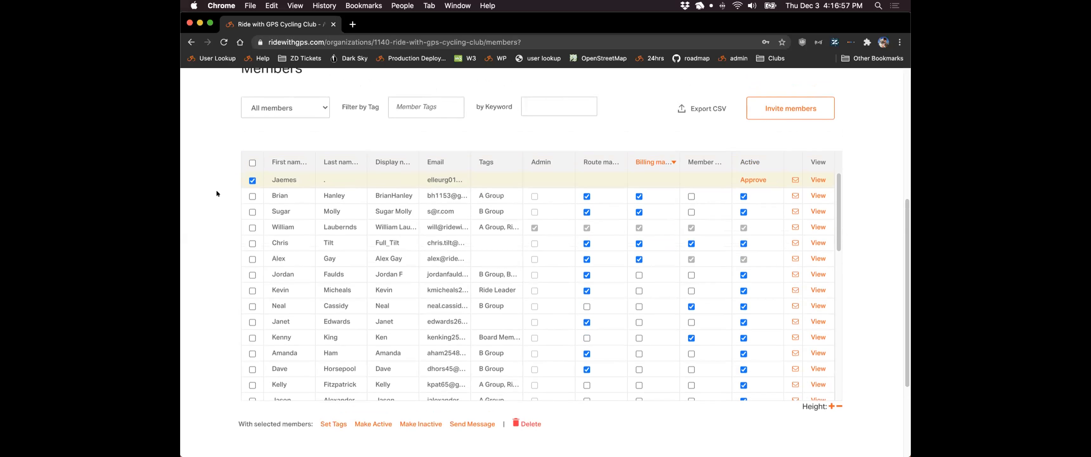
scroll(210, 198, up, 1)
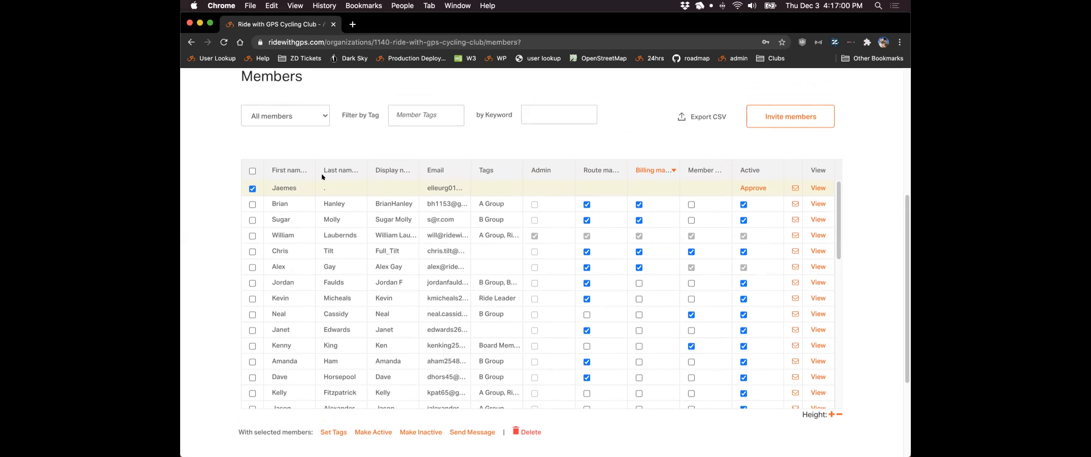
click(251, 189)
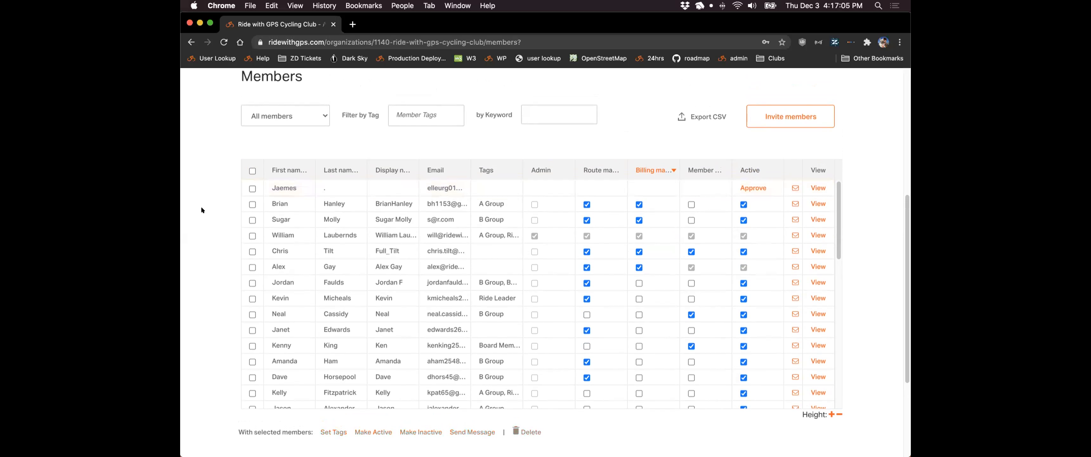
scroll(201, 206, down, 2)
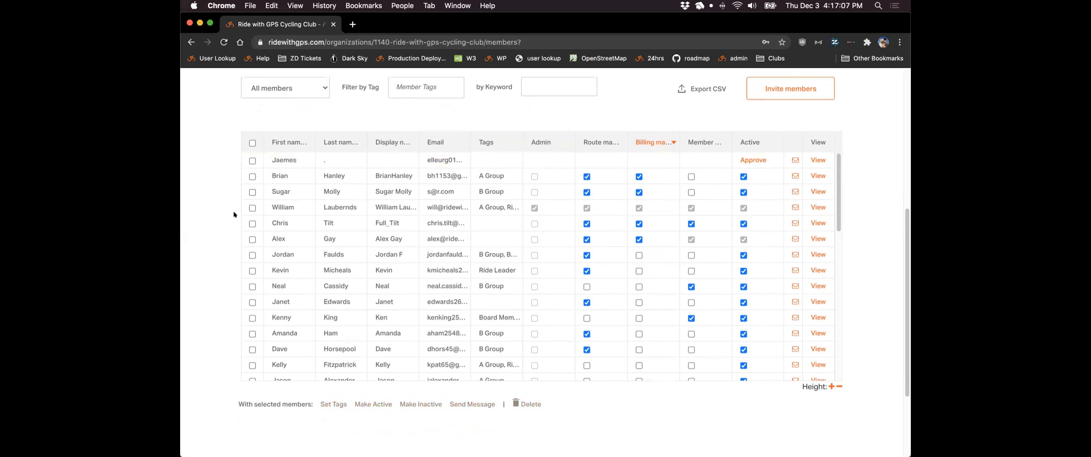
click(252, 207)
click(252, 223)
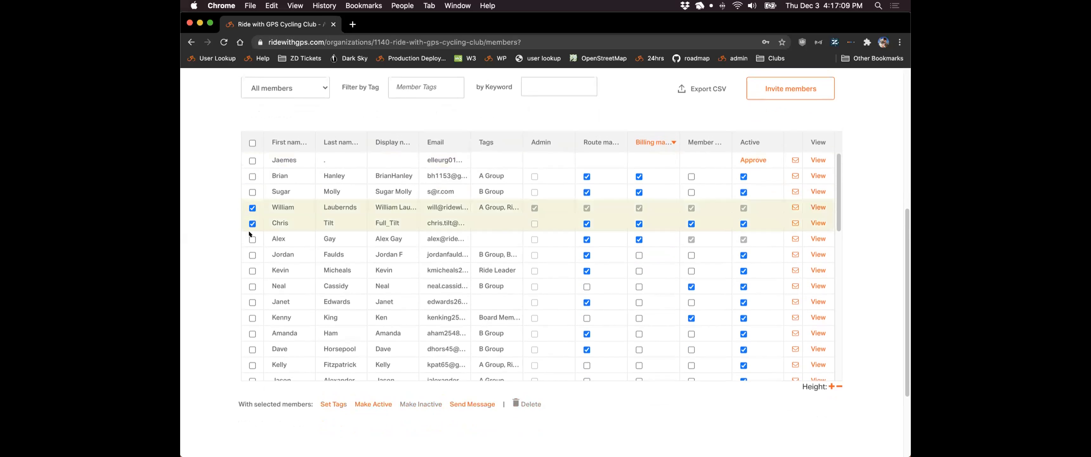
click(252, 239)
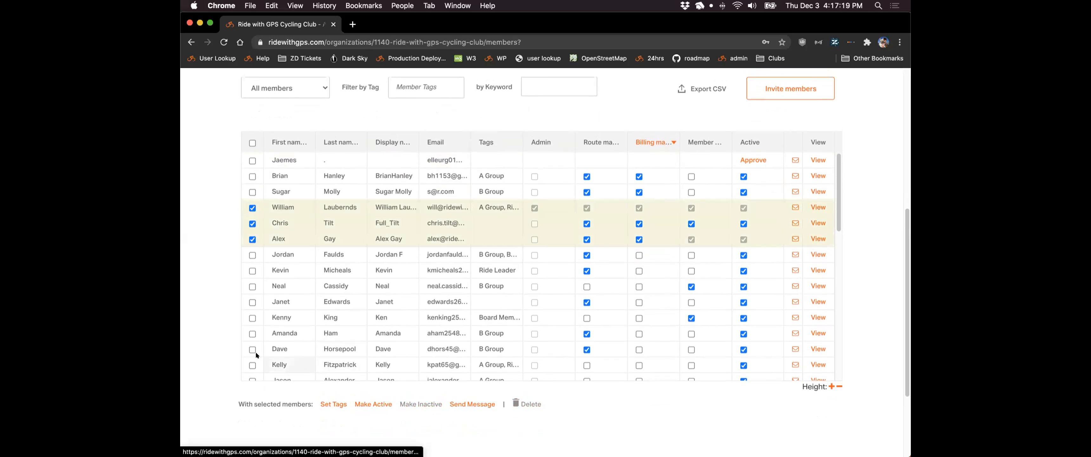
scroll(196, 287, up, 3)
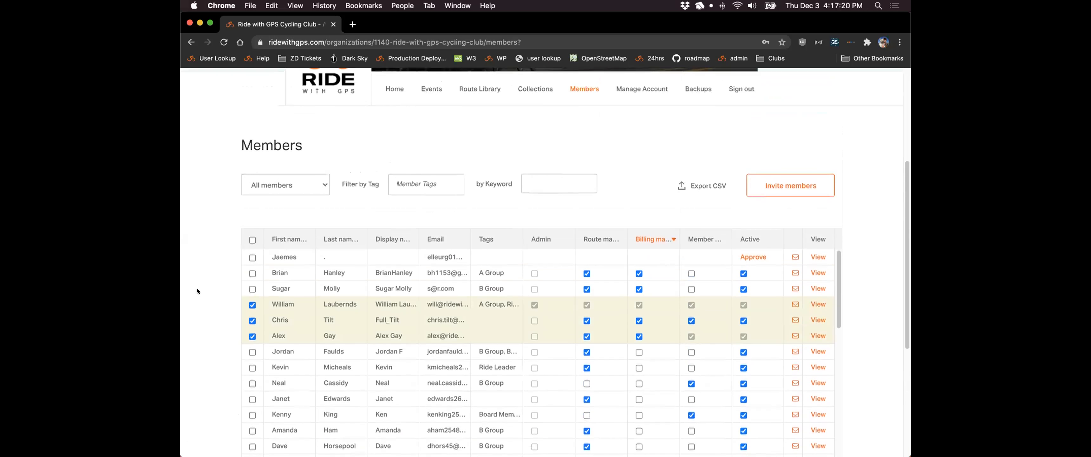
scroll(196, 286, up, 2)
scroll(384, 185, up, 1)
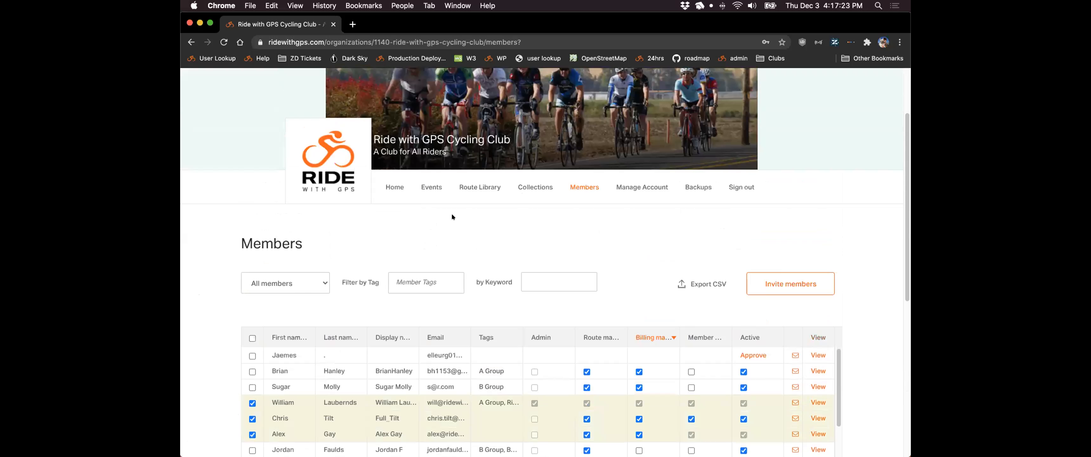
- Go to the club's Route Library
click(479, 190)
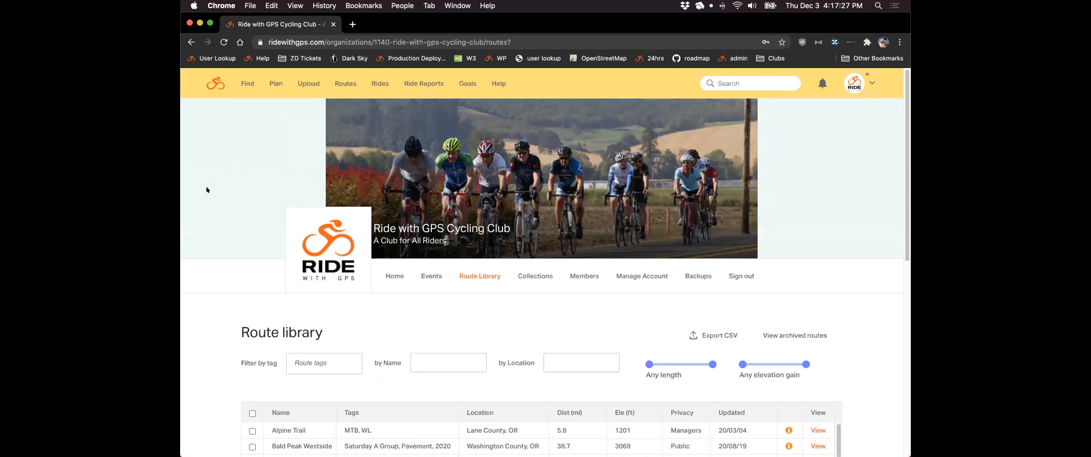
scroll(206, 189, down, 4)
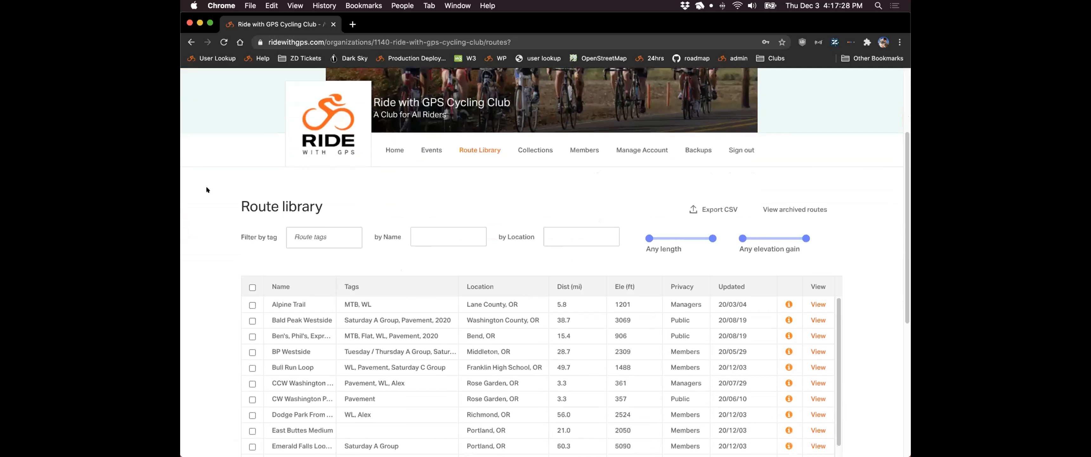
scroll(206, 189, down, 3)
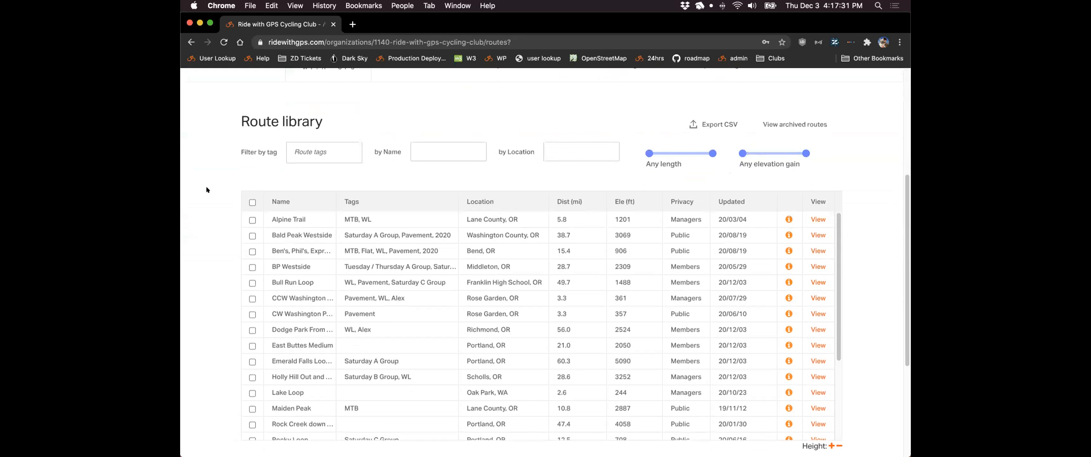
scroll(206, 189, down, 1)
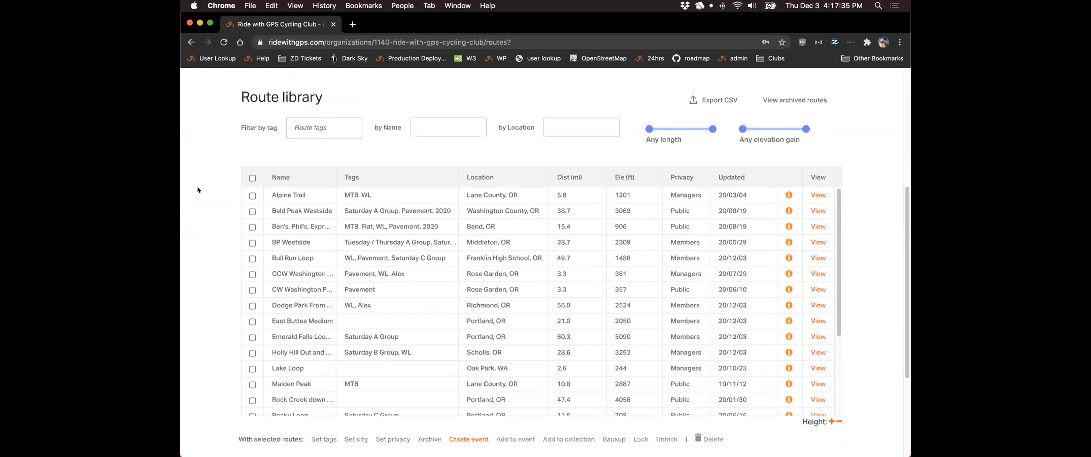
- Rename the Alpine Trail route to 'Ridge Trail'
mouse_move(279, 189)
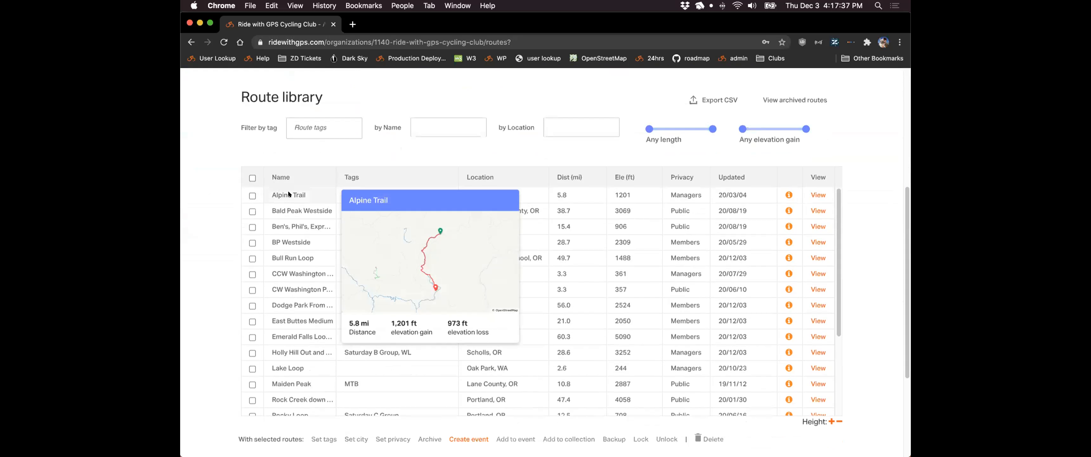
click(289, 194)
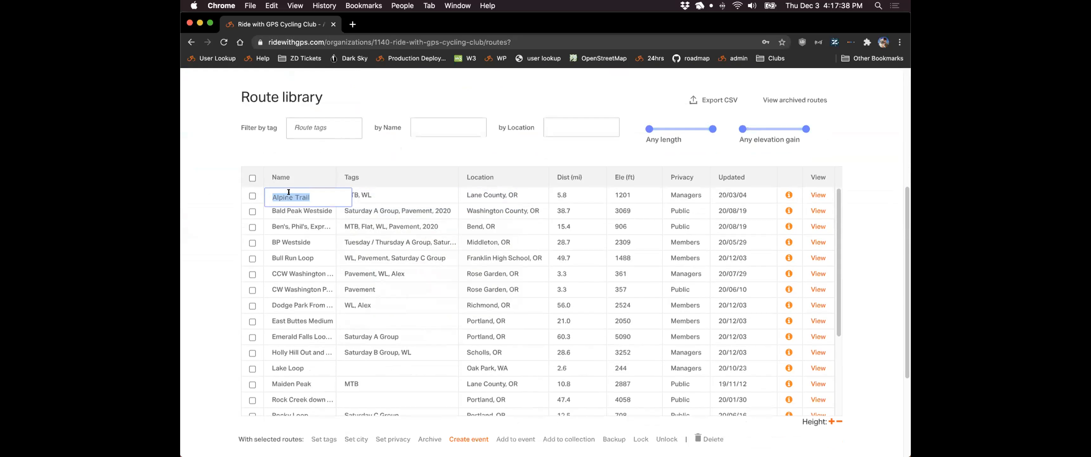
drag(307, 194, 265, 194)
text(Ridge Trail)
key(Return)
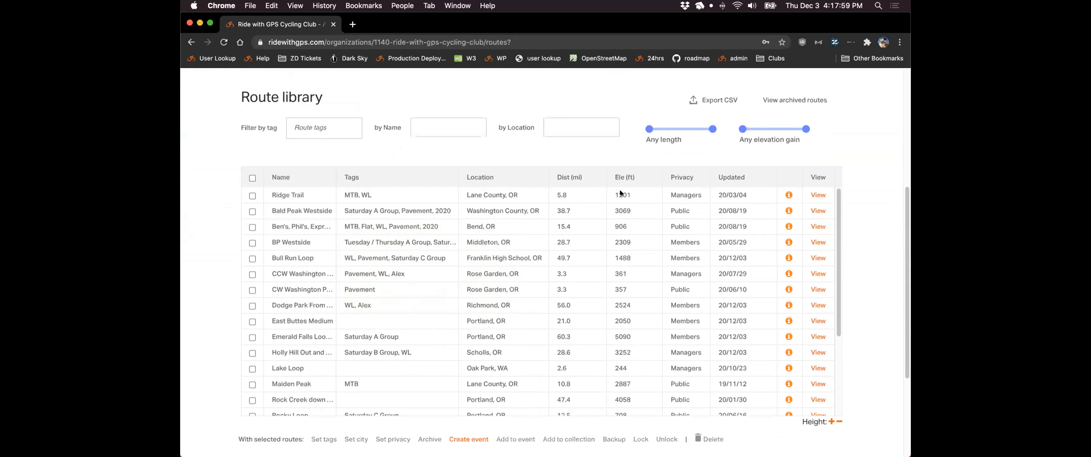
click(701, 191)
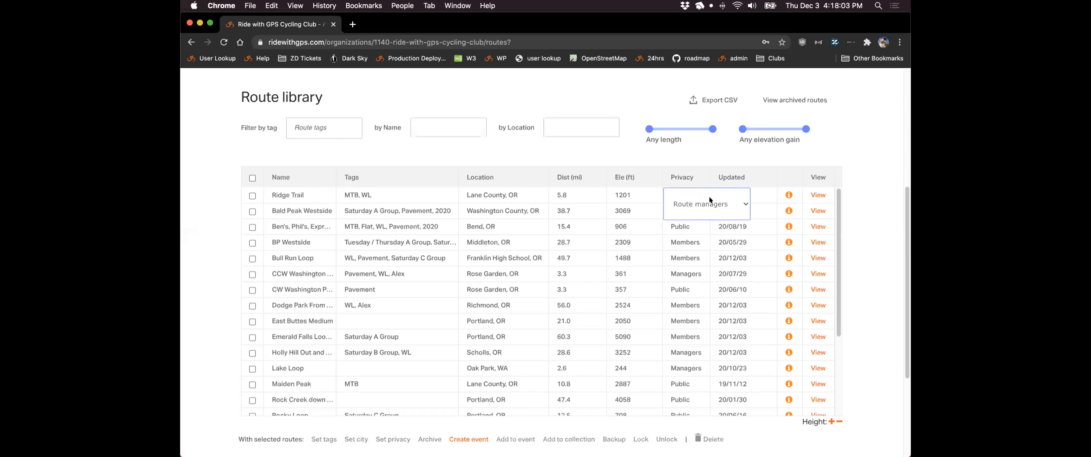
click(707, 195)
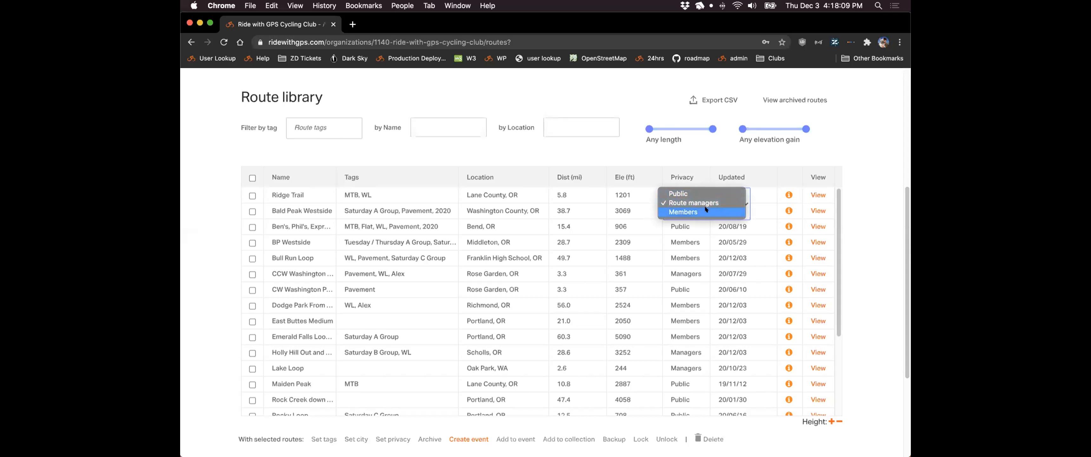
click(652, 199)
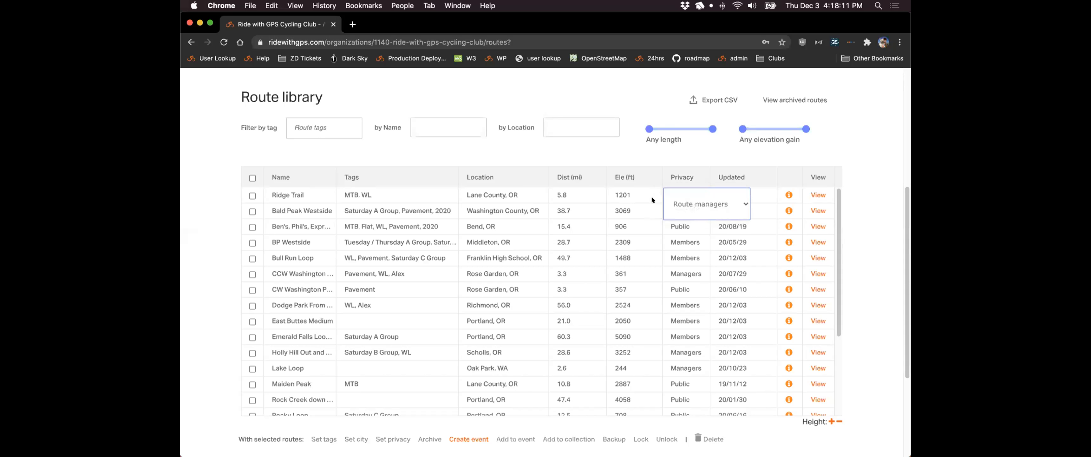
click(781, 195)
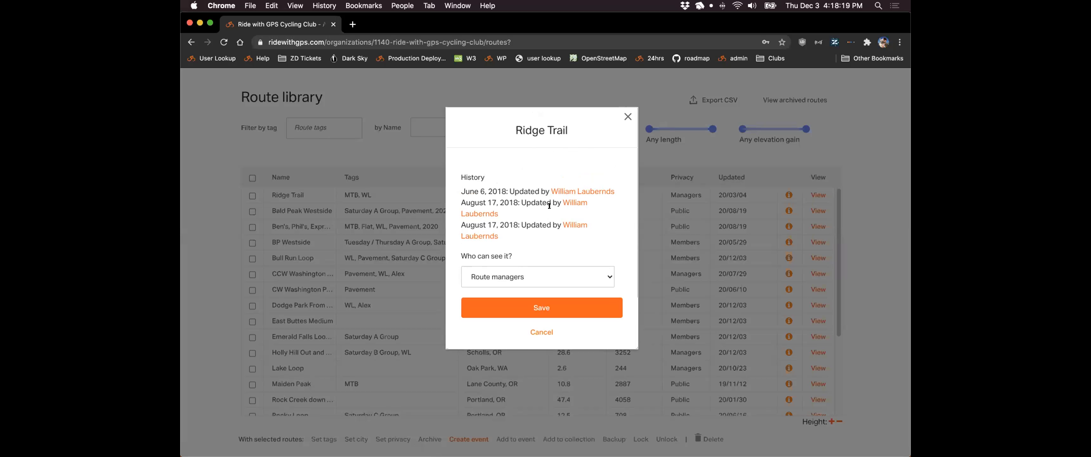
click(627, 117)
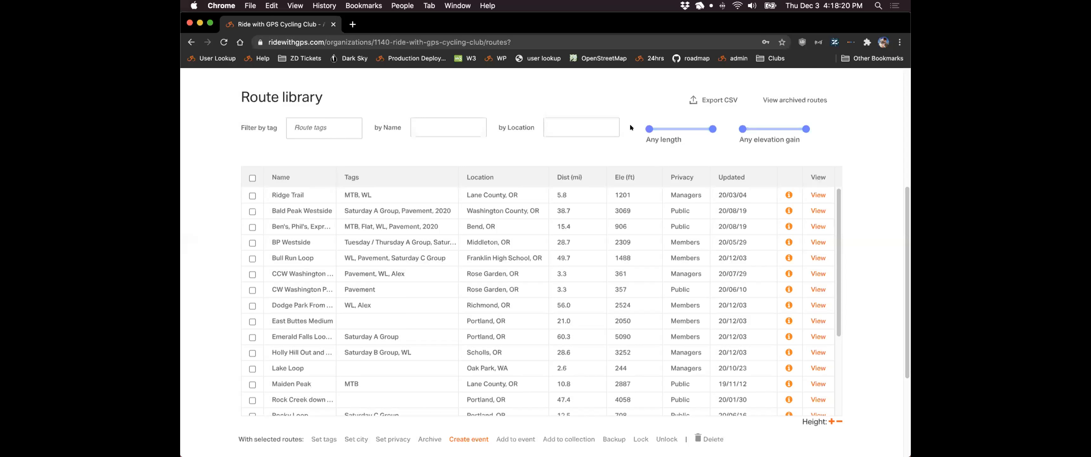
click(785, 209)
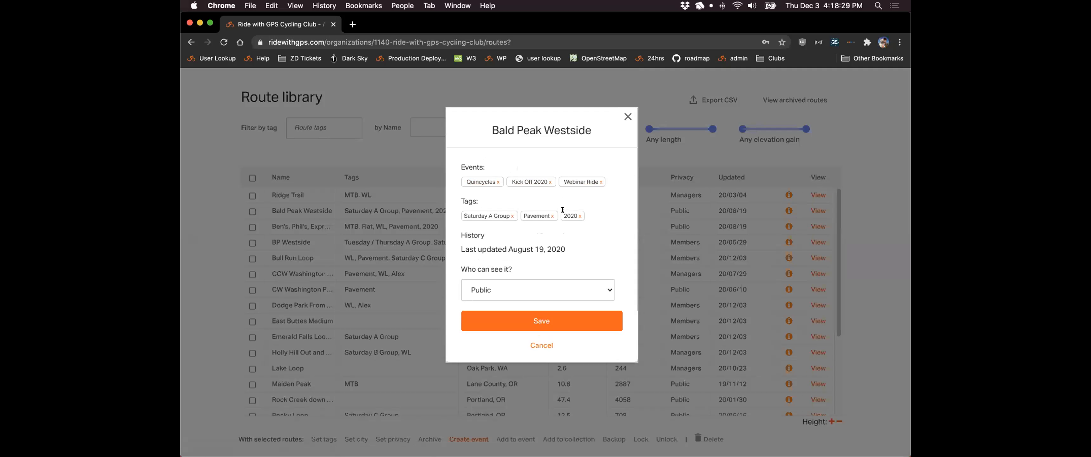
click(623, 120)
mouse_move(819, 194)
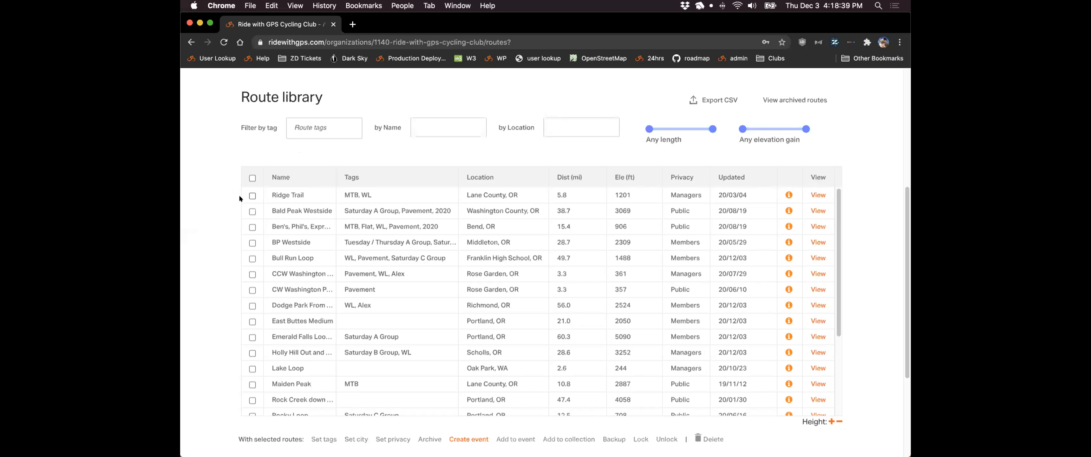
scroll(185, 193, down, 1)
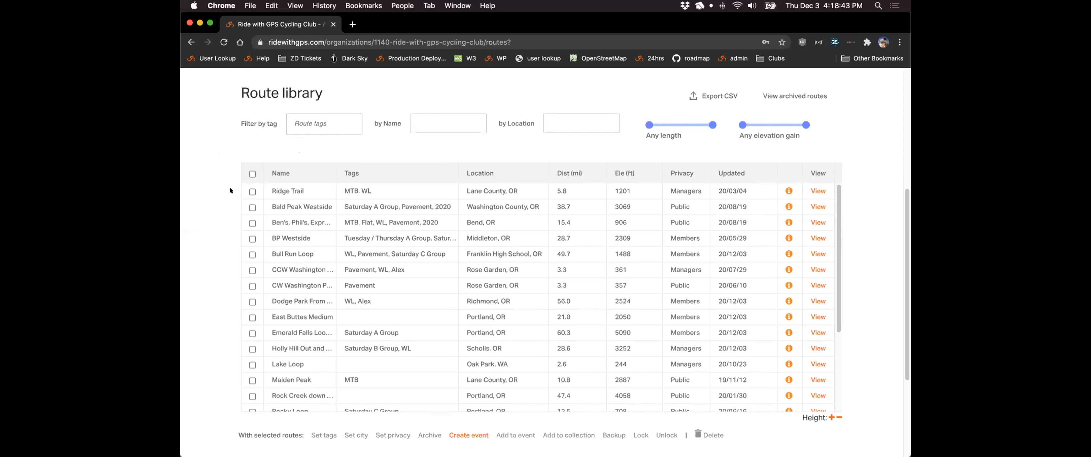
- Check seven routes, including Ridge Trail, Bald Peak Westside, BP Westside and East Buttes Medium
click(251, 191)
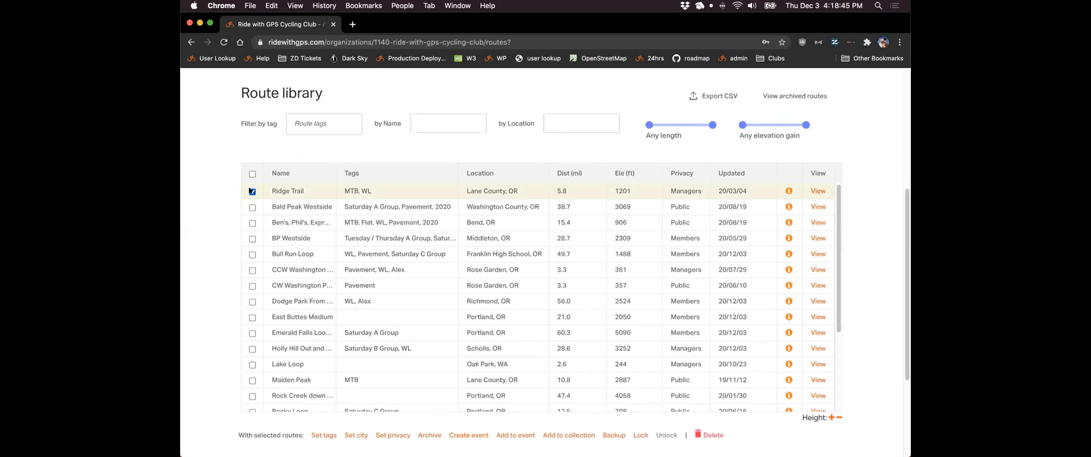
click(252, 207)
click(253, 222)
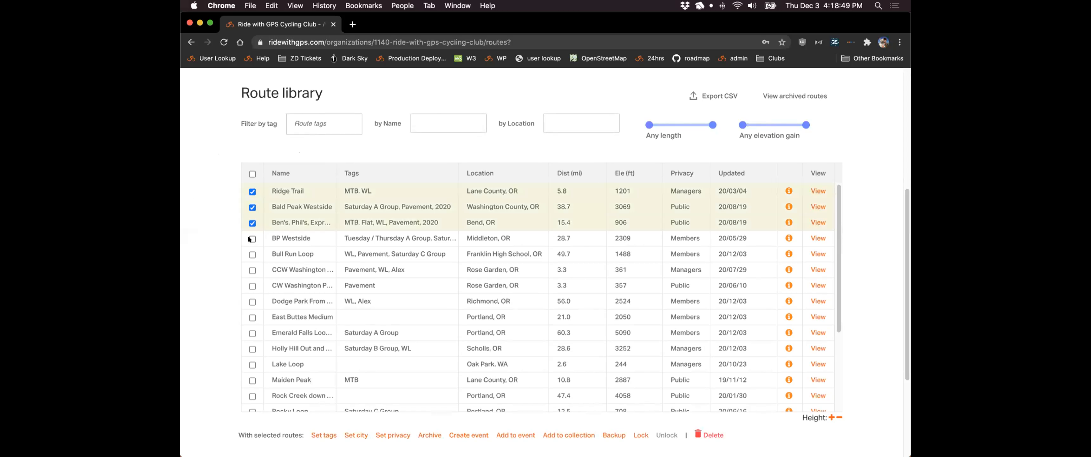
click(249, 239)
click(252, 300)
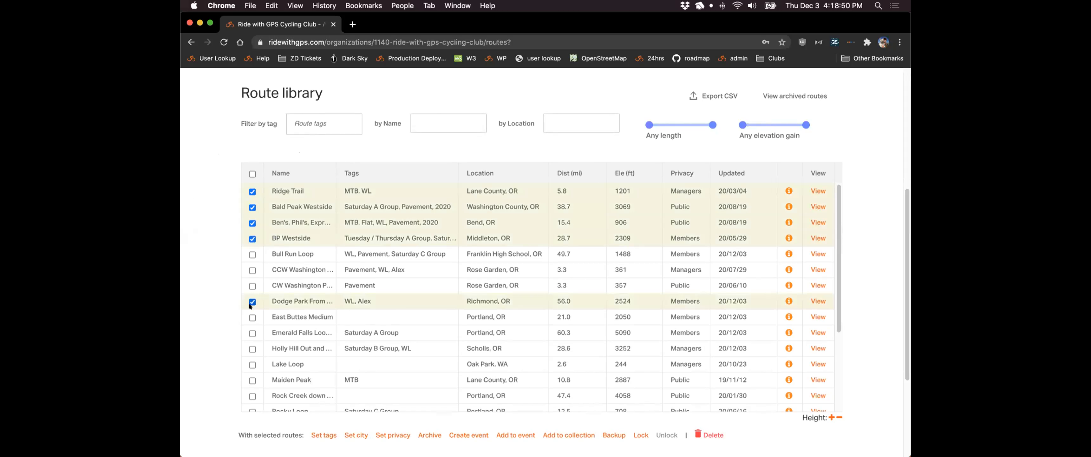
click(251, 317)
click(249, 330)
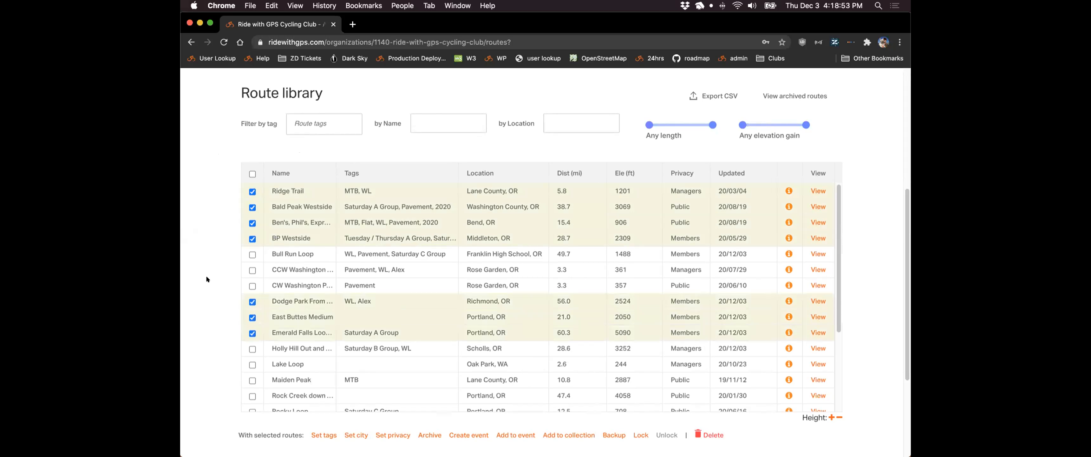
scroll(201, 277, down, 1)
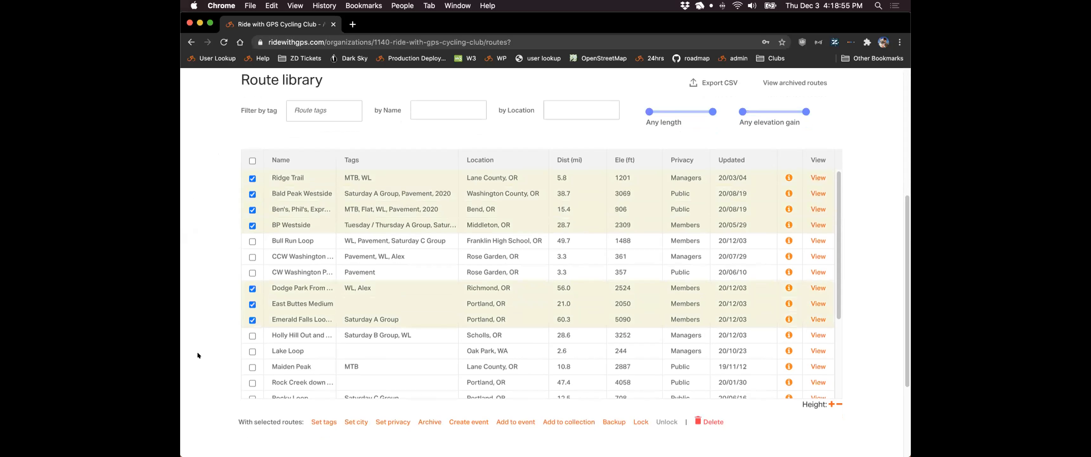
- Add the existing Saturday C Group tag to the seven checked routes
click(316, 421)
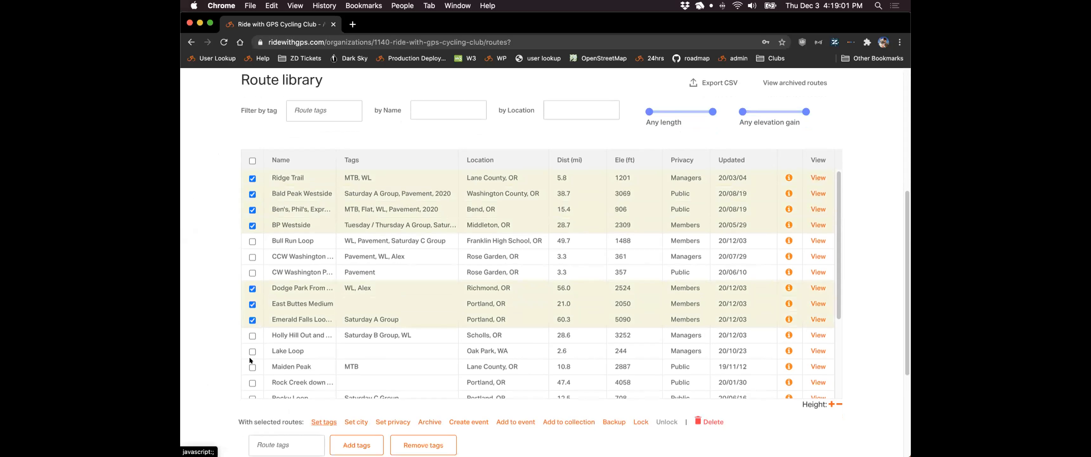
scroll(208, 322, down, 2)
scroll(210, 360, down, 1)
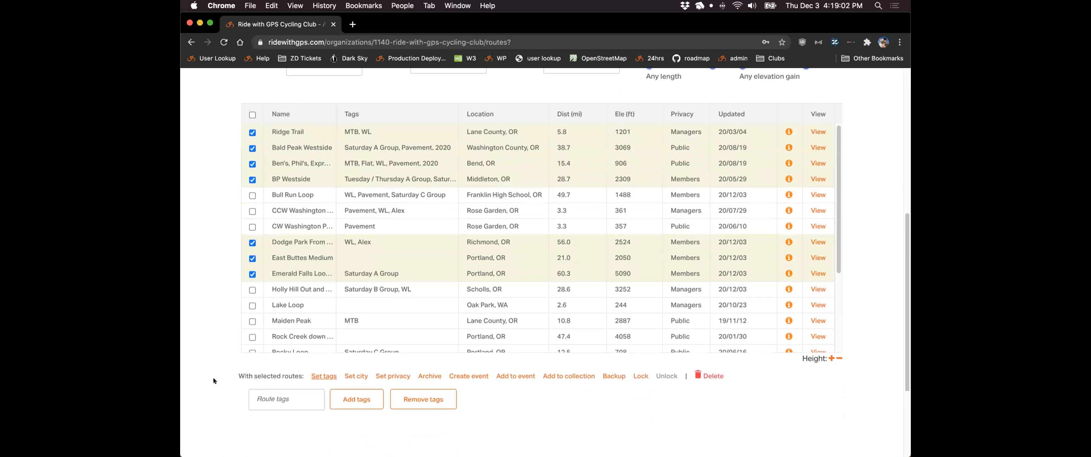
click(283, 399)
scroll(290, 301, down, 5)
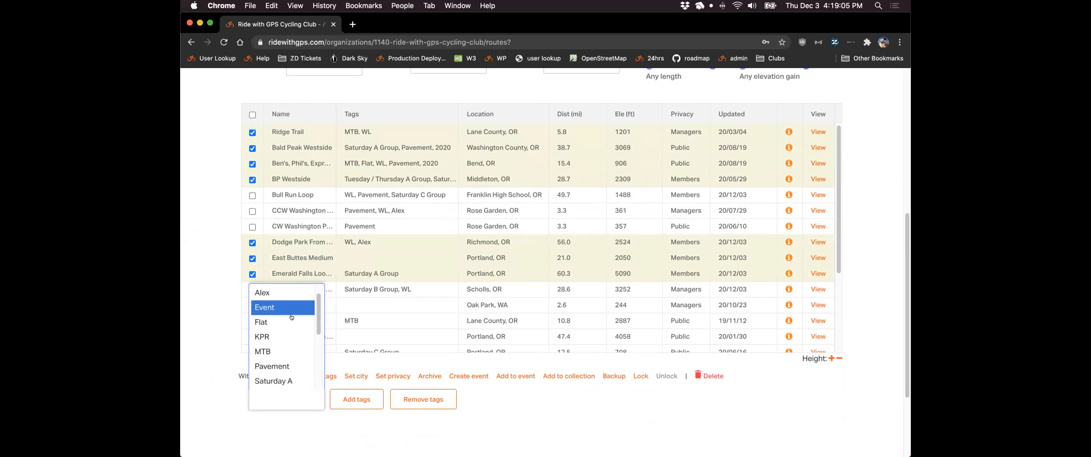
scroll(291, 318, up, 5)
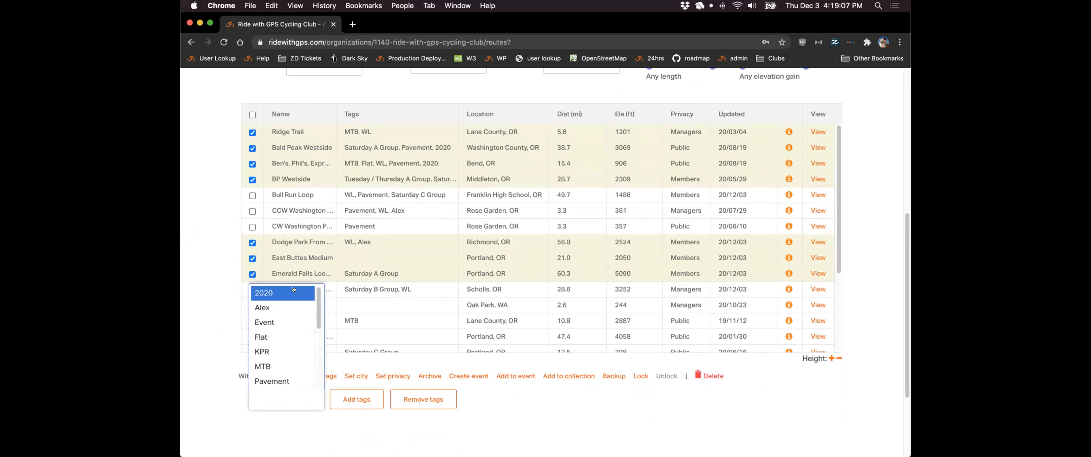
scroll(294, 313, down, 5)
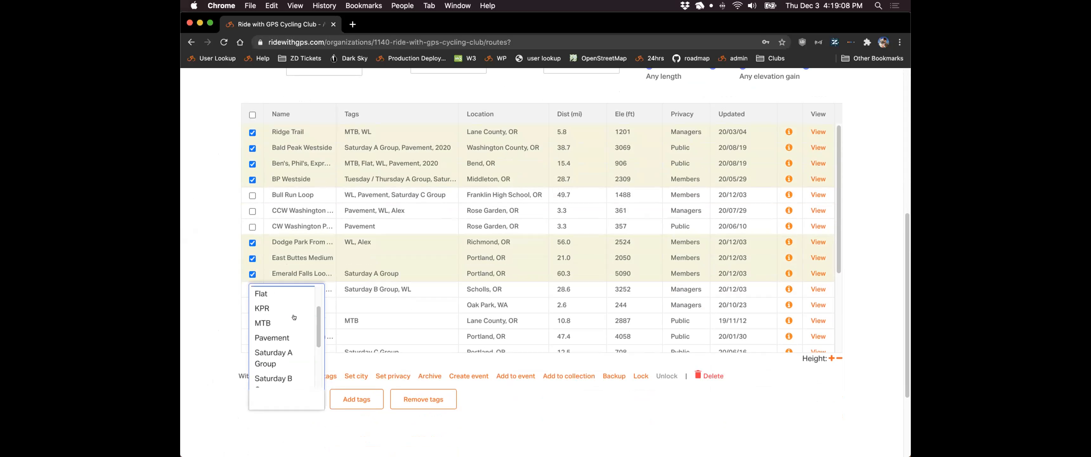
scroll(294, 322, down, 3)
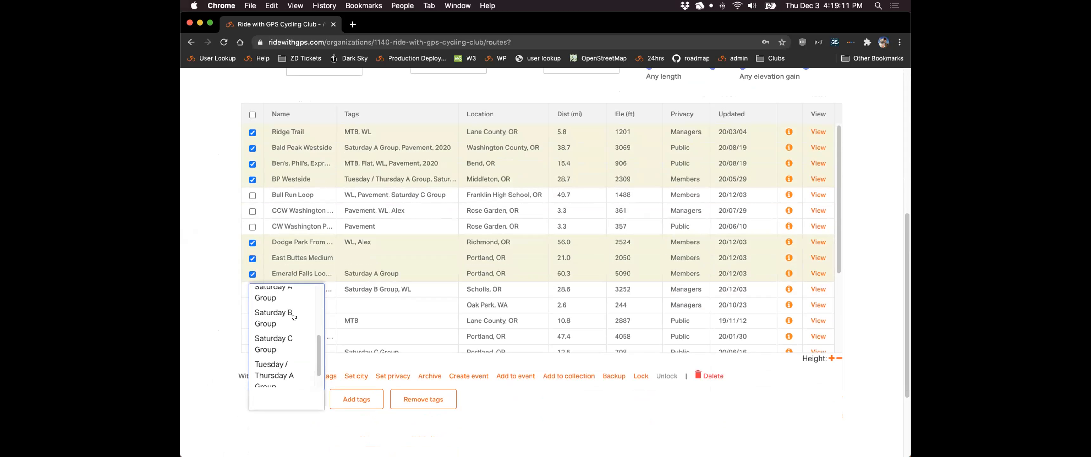
click(298, 336)
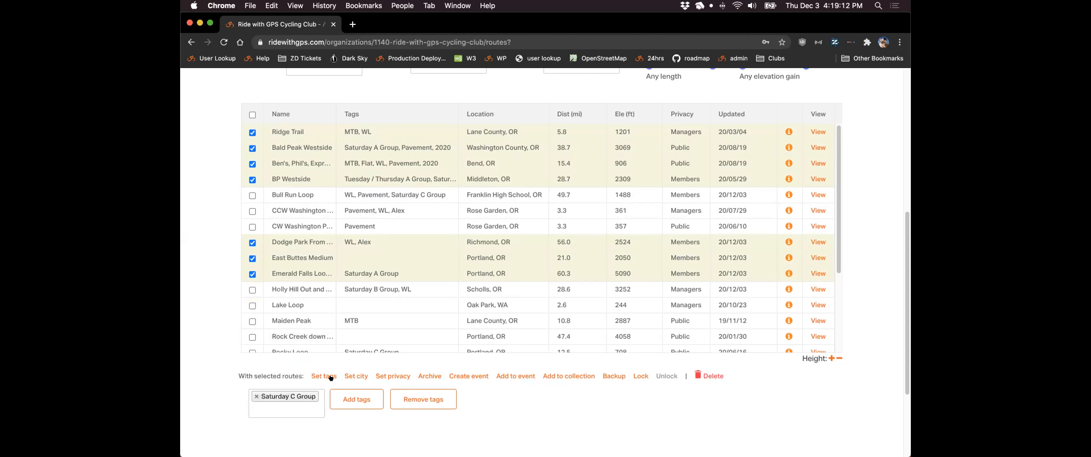
click(342, 396)
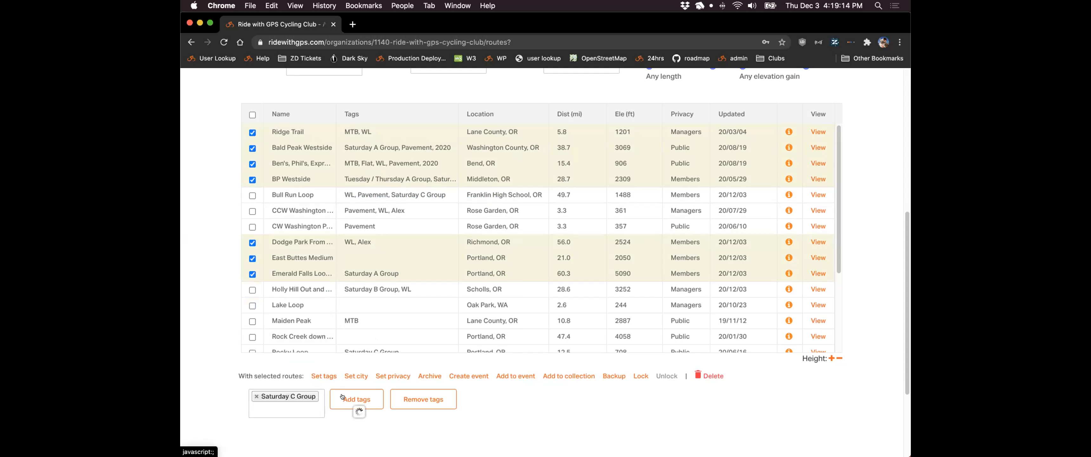
- Add a new 'Webinar' tag to the same seven checked routes
click(324, 376)
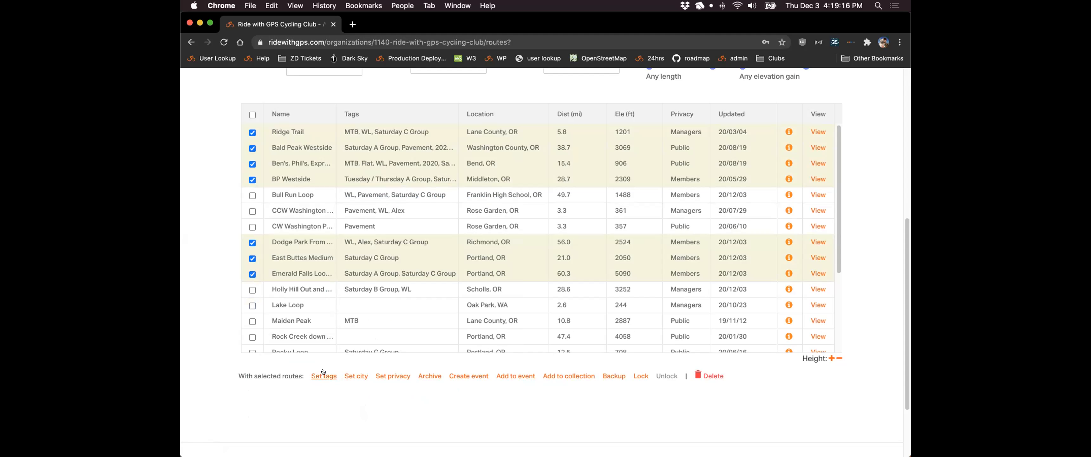
scroll(262, 384, down, 1)
click(263, 385)
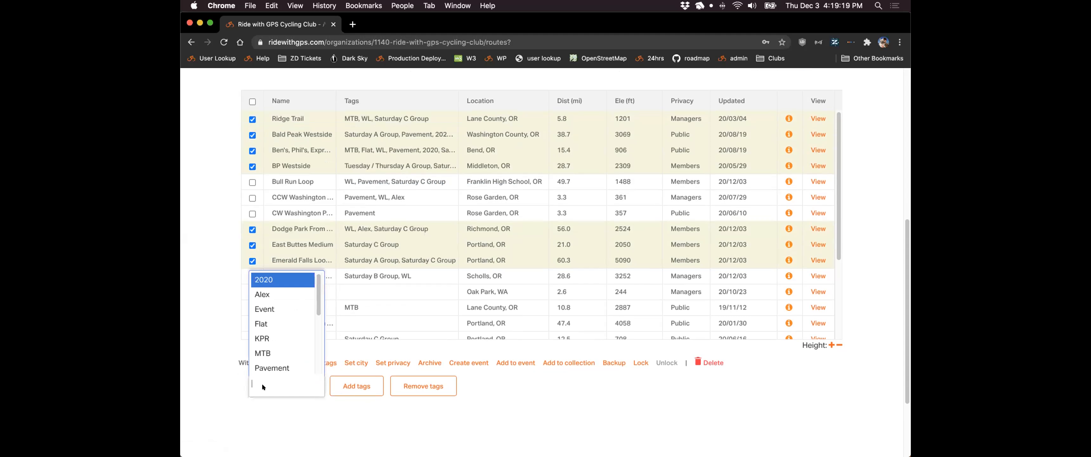
text(Webinar)
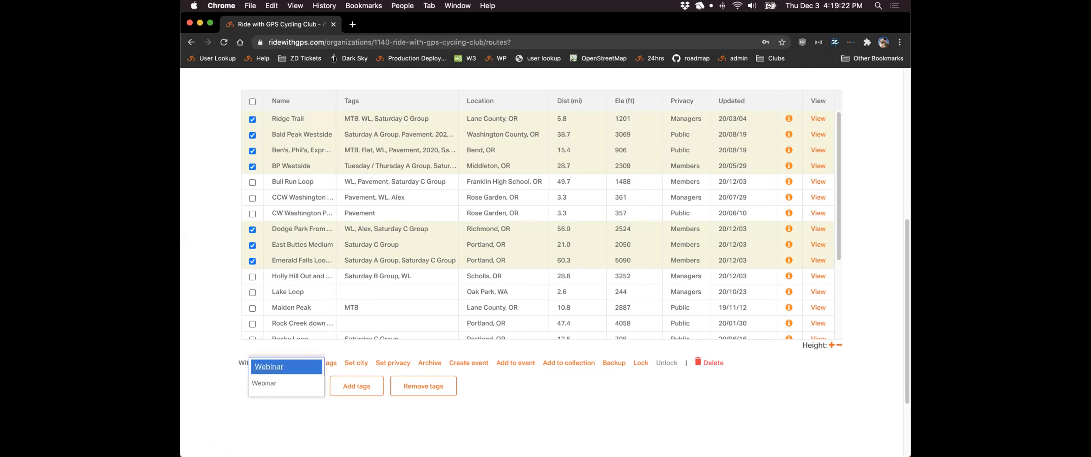
key(Return)
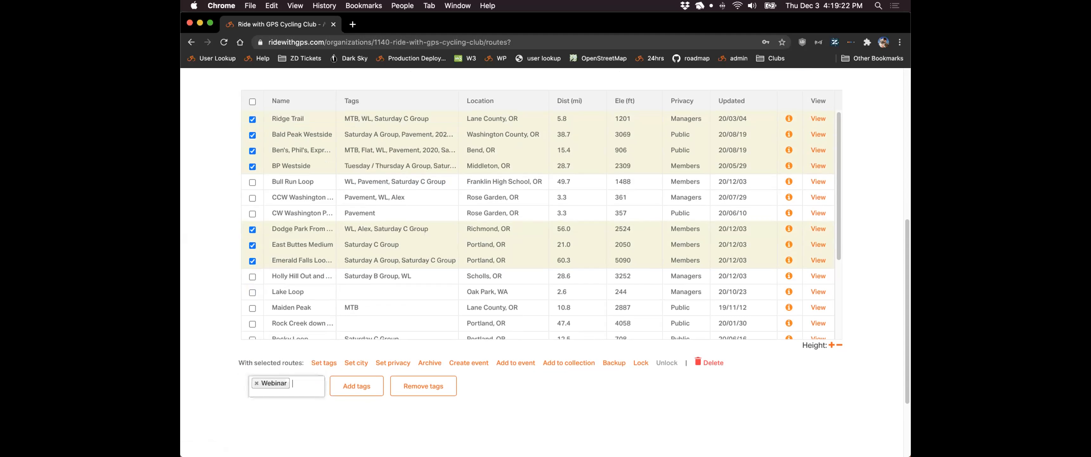
click(342, 378)
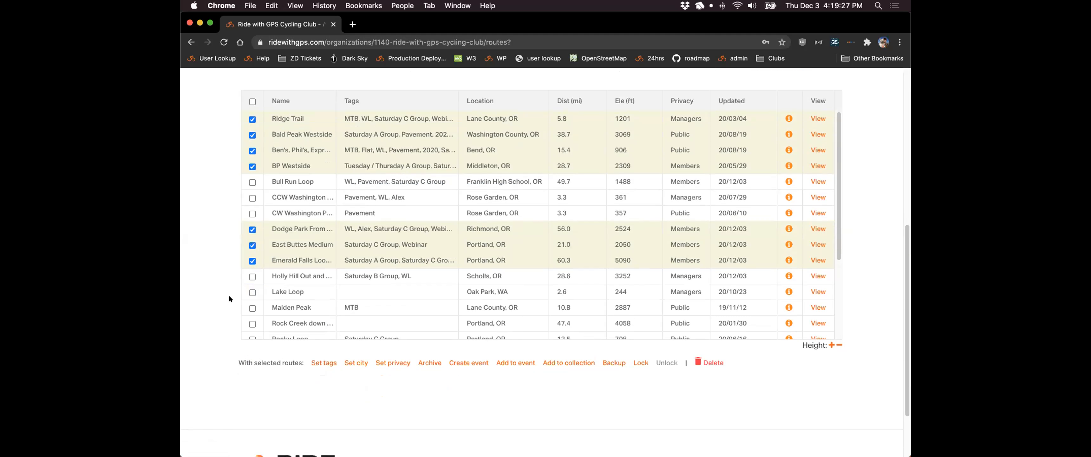
scroll(214, 294, up, 2)
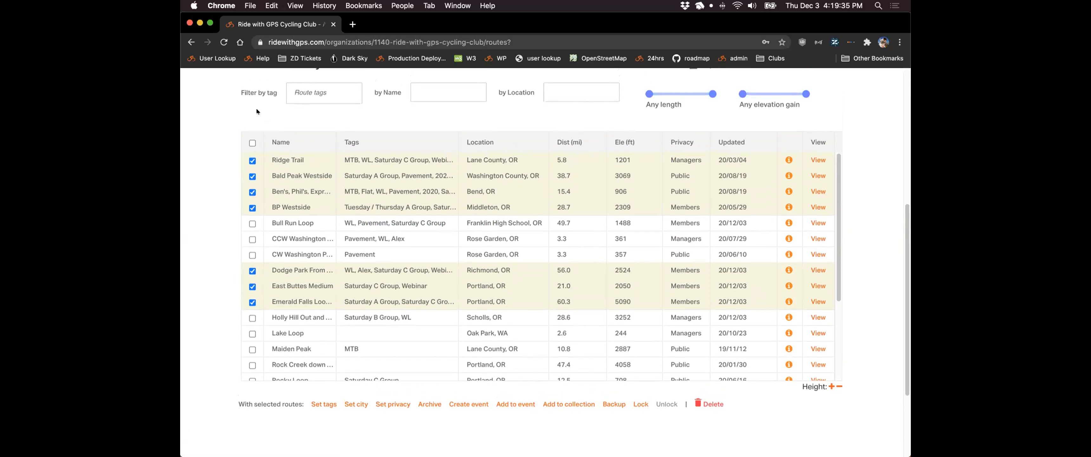
scroll(222, 115, up, 1)
click(320, 93)
- Filter by the Webinar tag, select all results, and remove Webinar from them
scroll(325, 135, down, 5)
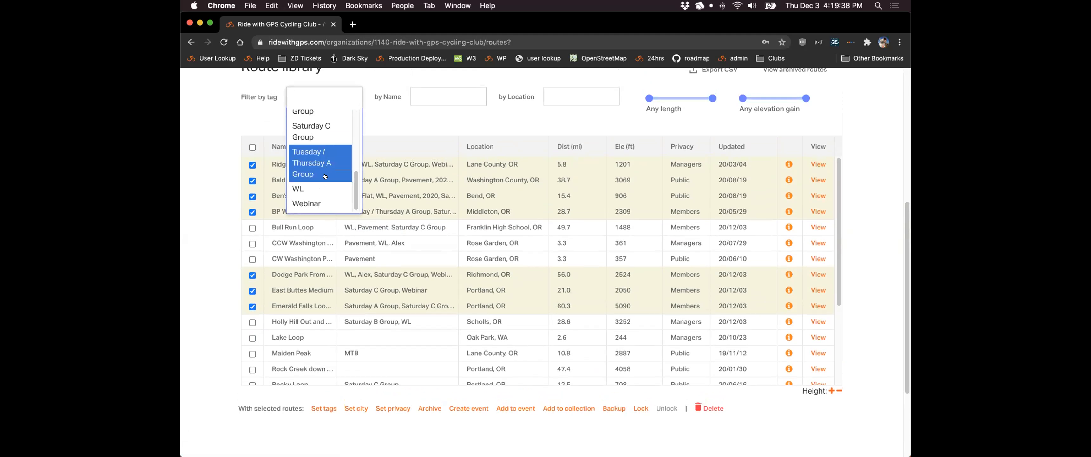
click(327, 202)
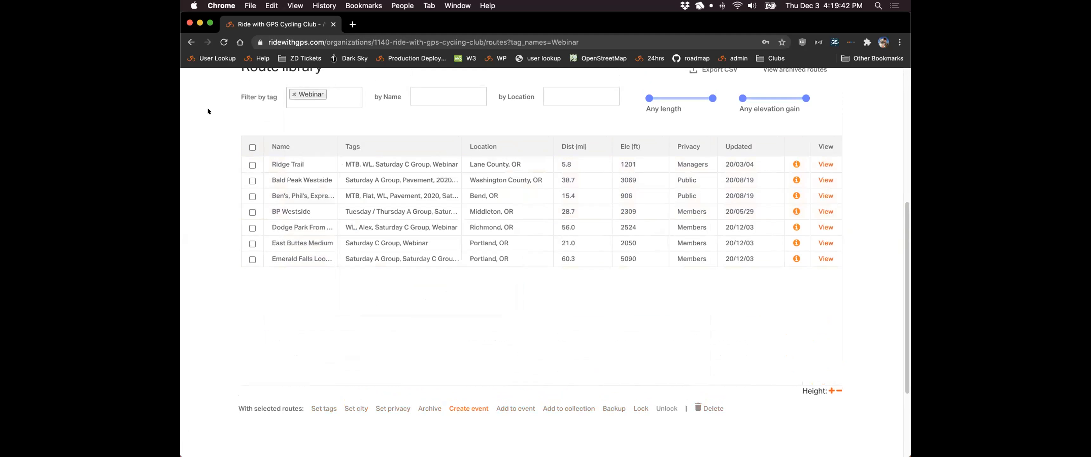
click(251, 147)
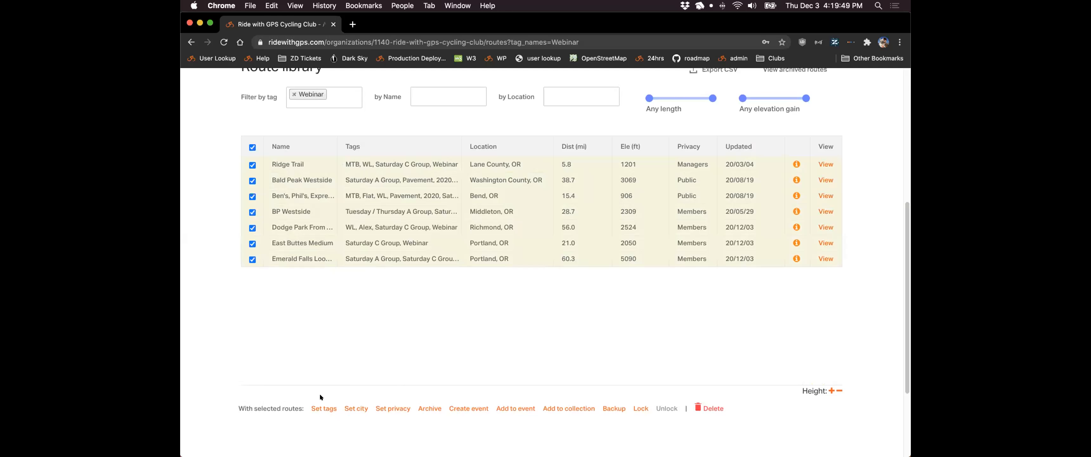
click(318, 405)
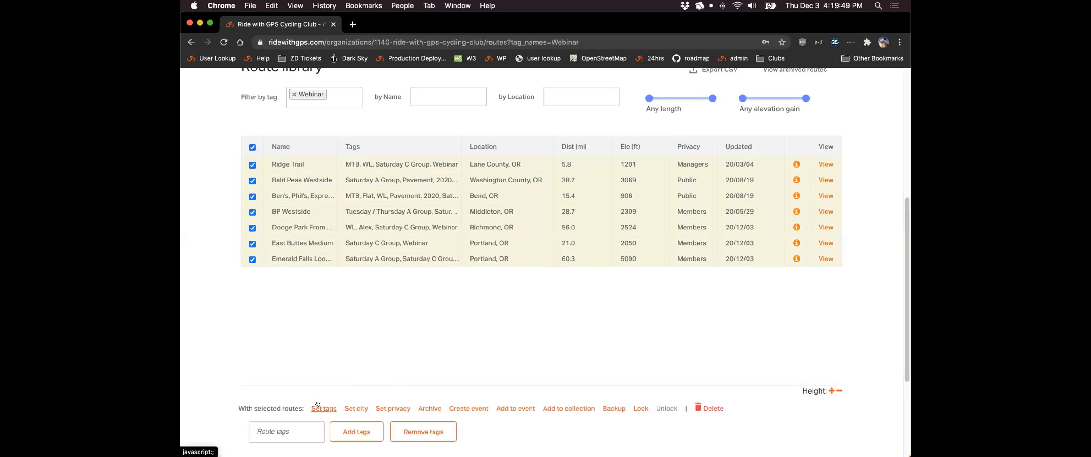
click(286, 433)
scroll(286, 373, down, 5)
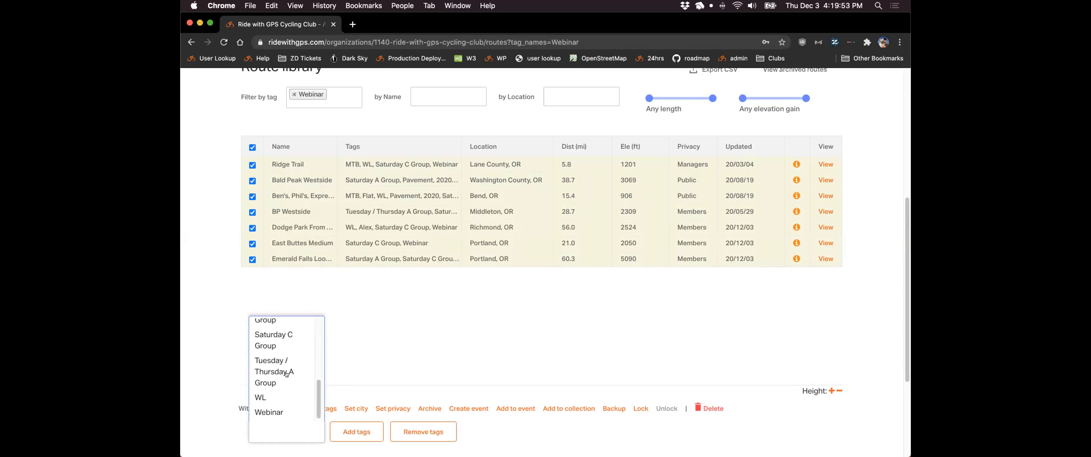
click(269, 411)
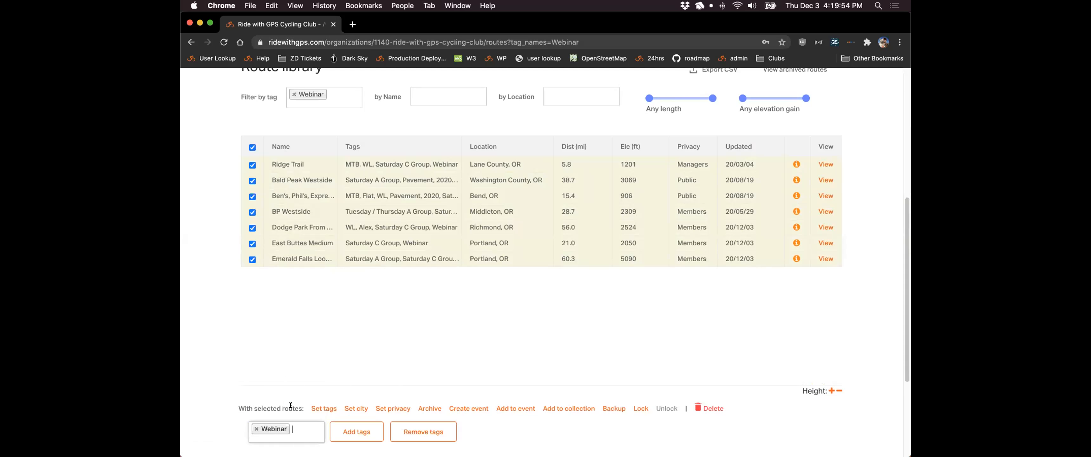
click(403, 432)
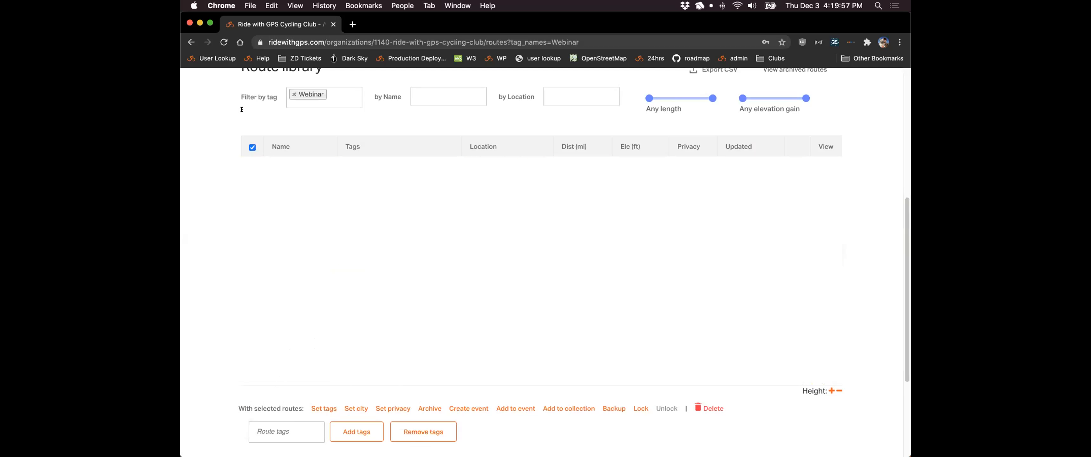
- Reload, clear the Webinar filter, and filter routes by Tuesday / Thursday A Group
click(223, 42)
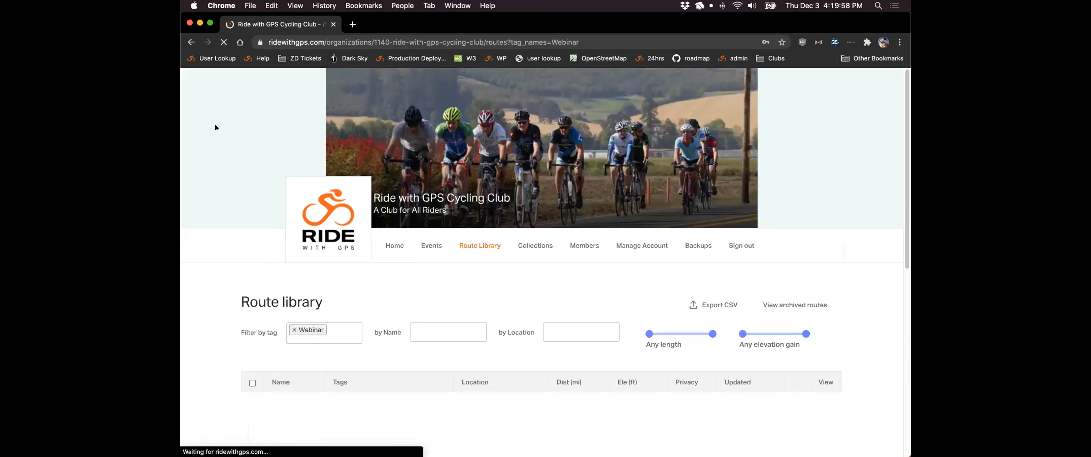
scroll(215, 127, down, 3)
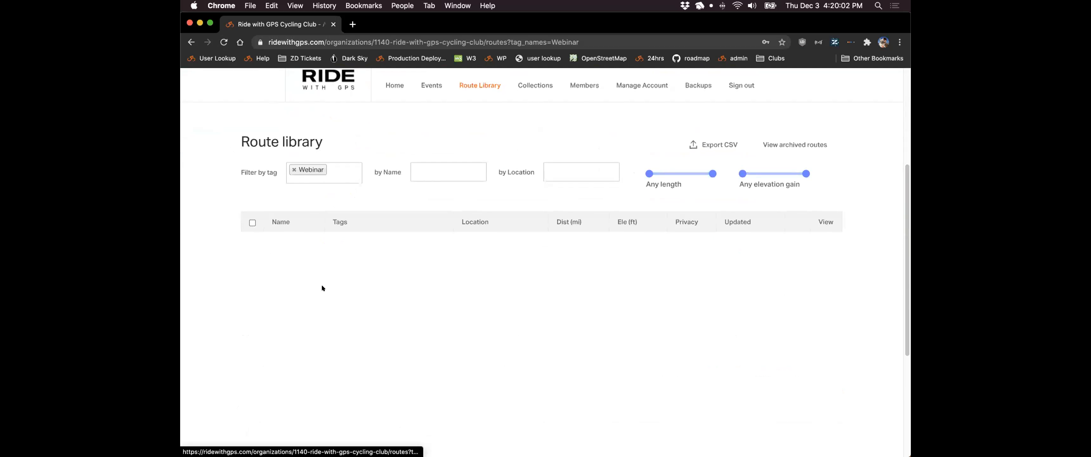
click(294, 169)
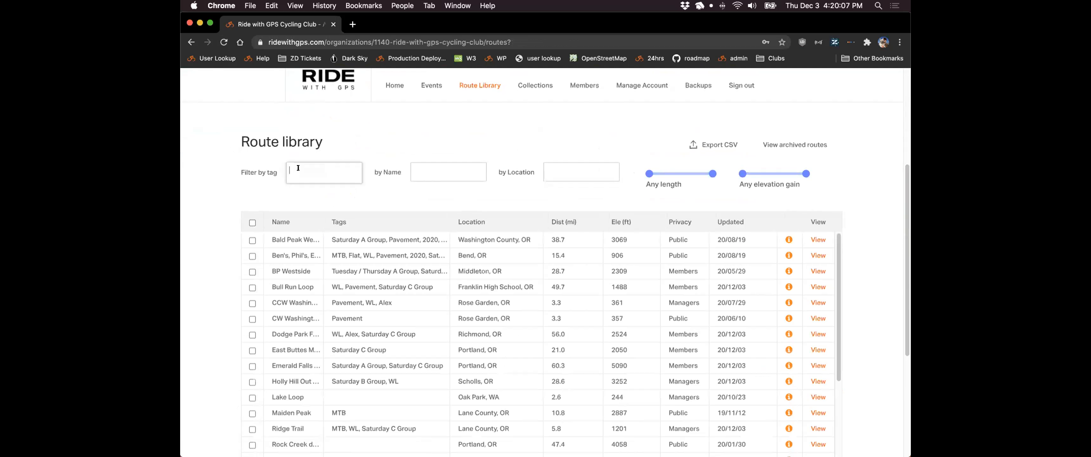
click(322, 172)
scroll(313, 226, down, 5)
scroll(184, 188, down, 5)
scroll(206, 193, up, 5)
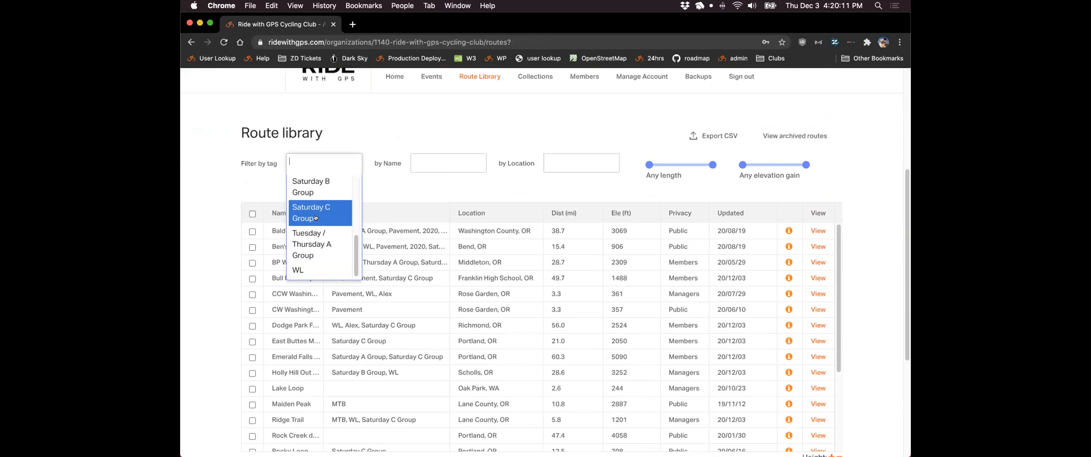
key(Return)
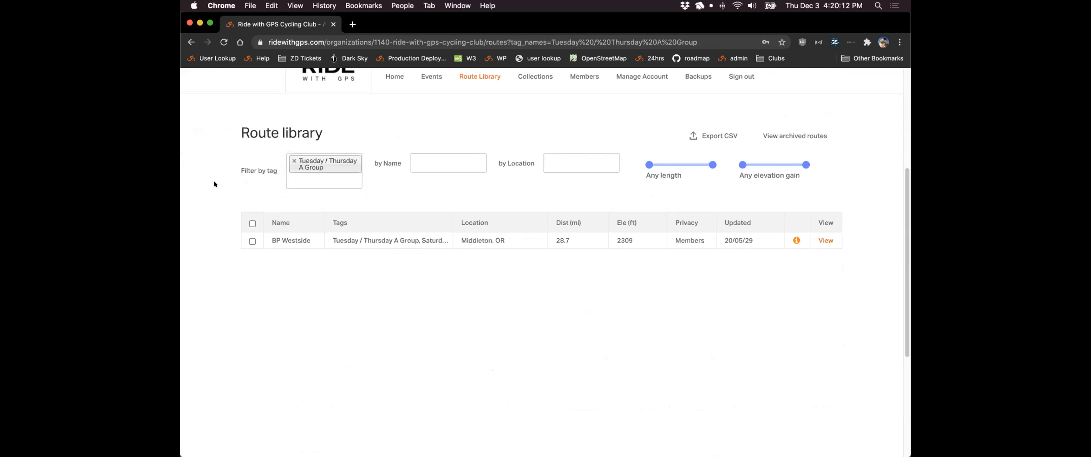
- Clear the tag filter and check the Emerald Falls and East Buttes Medium routes
click(293, 160)
scroll(199, 161, down, 2)
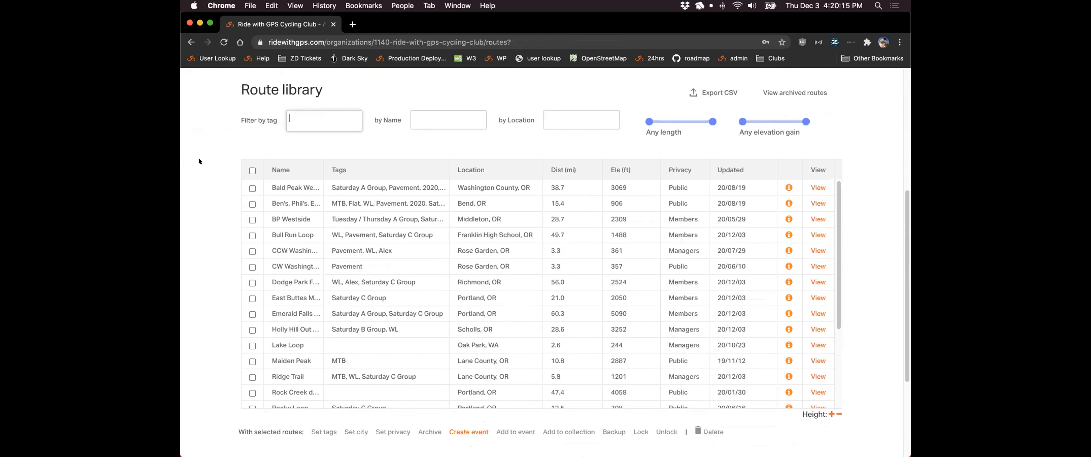
scroll(199, 161, down, 2)
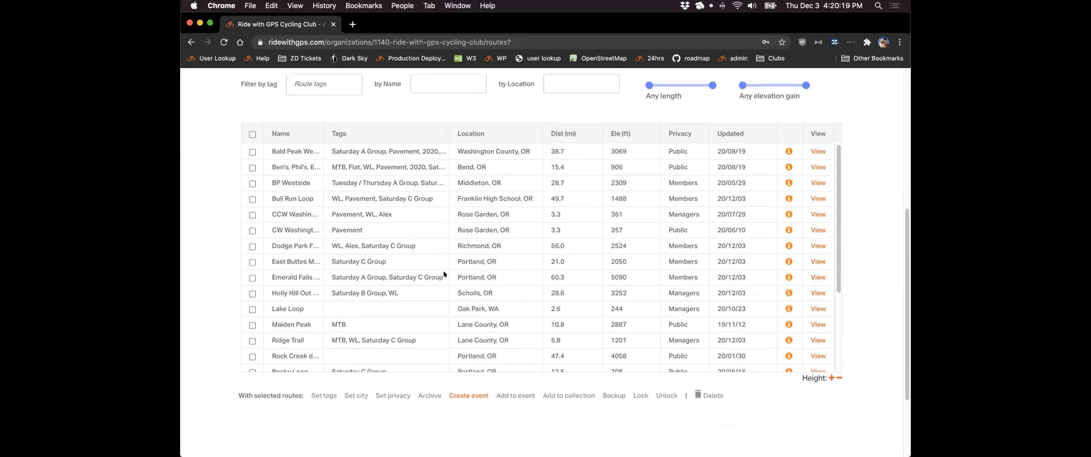
click(252, 277)
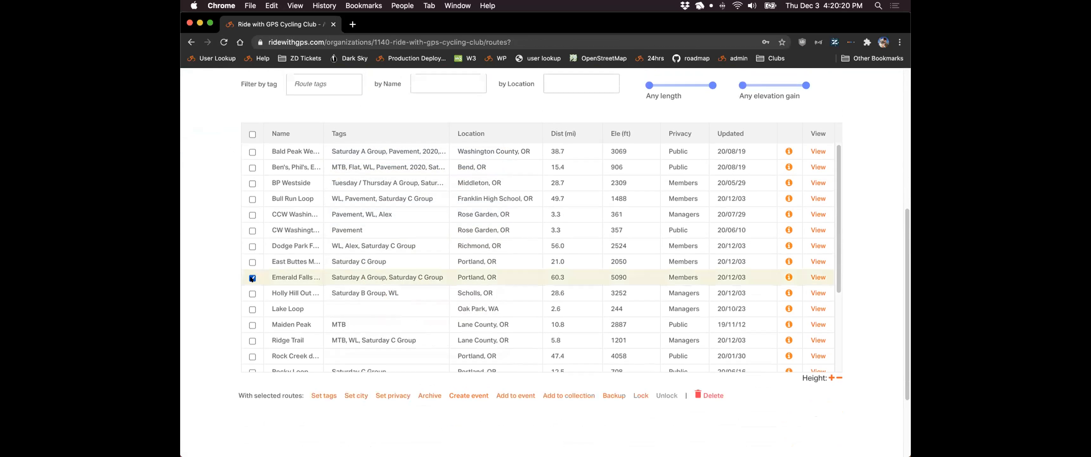
click(250, 262)
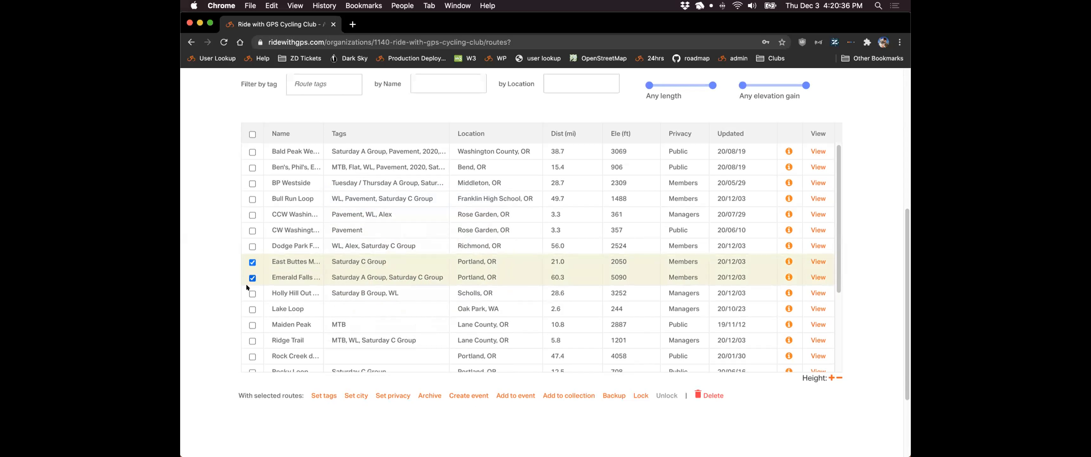
- Set the city of both checked routes to Richmond and save
click(350, 395)
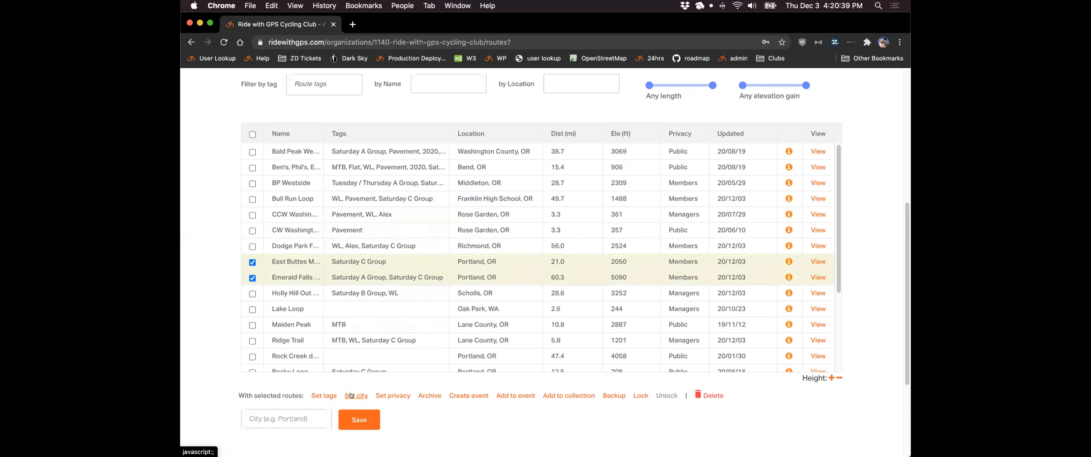
click(297, 410)
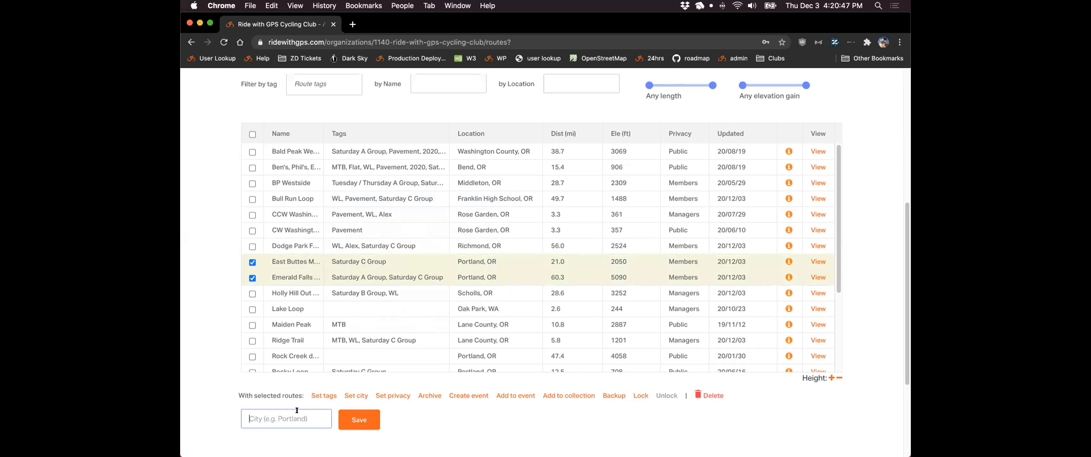
text(Richmond)
click(354, 418)
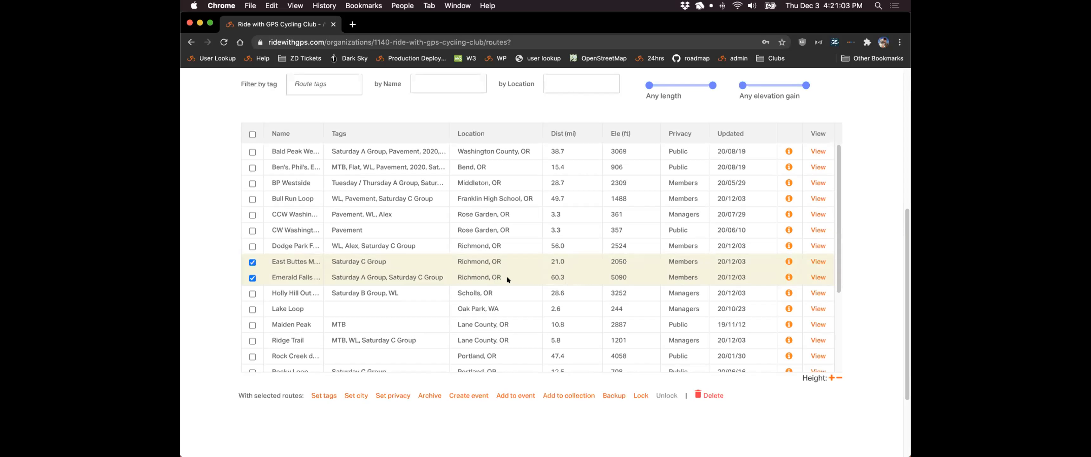
- Set the privacy of East Buttes Medium and Emerald Falls to Public
click(388, 396)
click(288, 409)
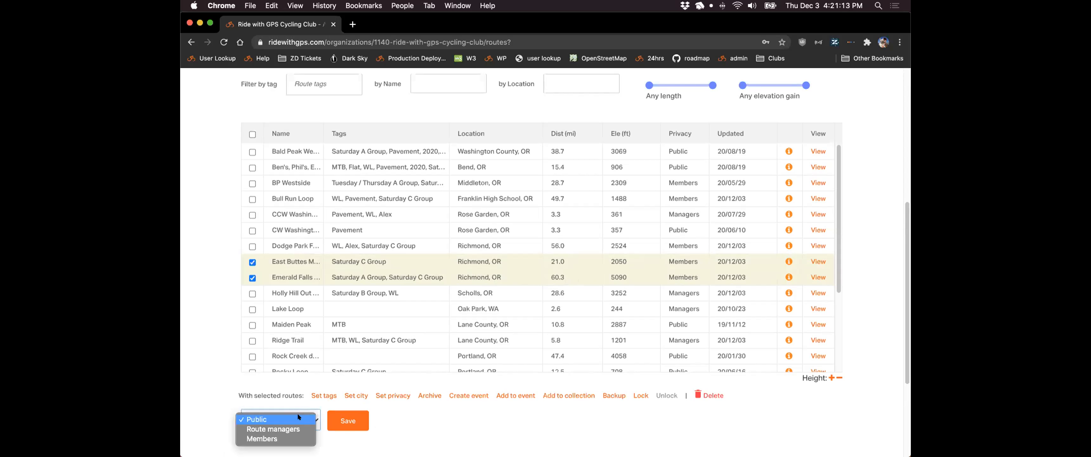
click(298, 418)
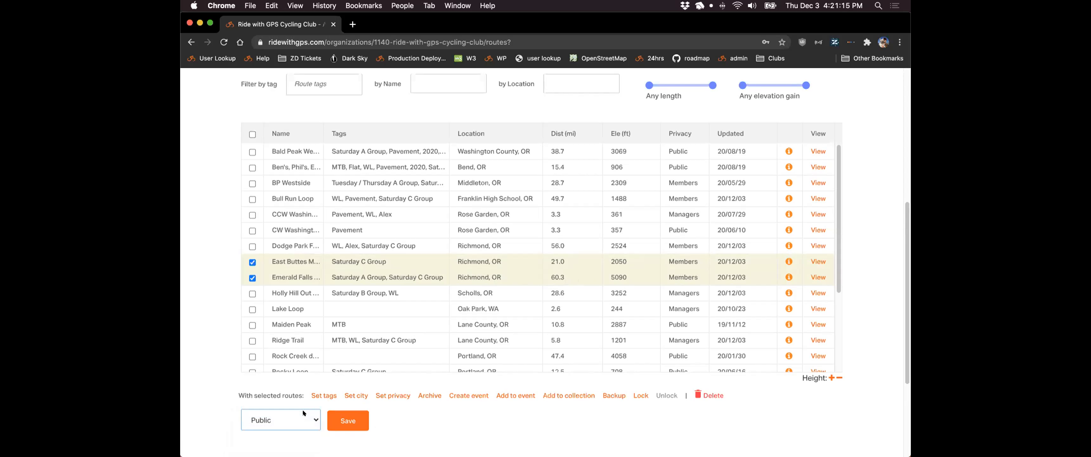
click(341, 415)
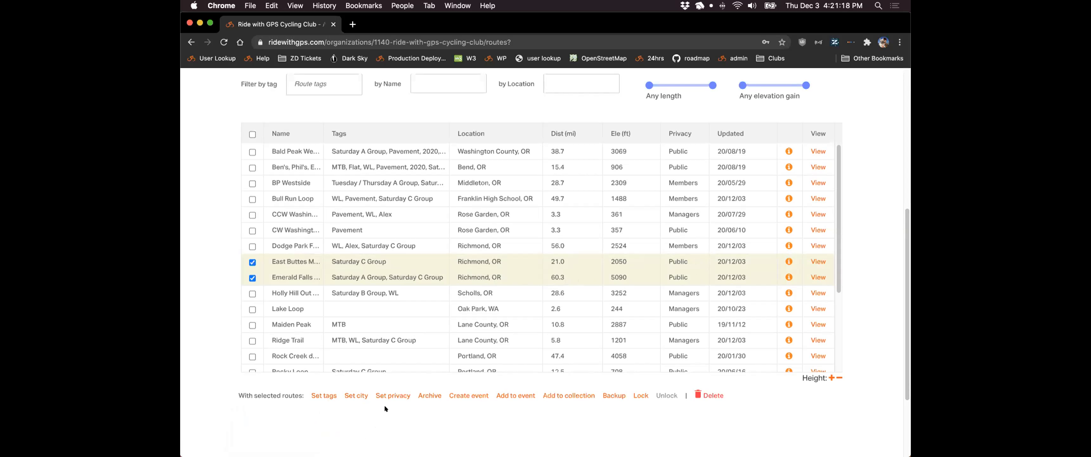
- Archive East Buttes Medium and Emerald Falls, confirming with OK
click(424, 392)
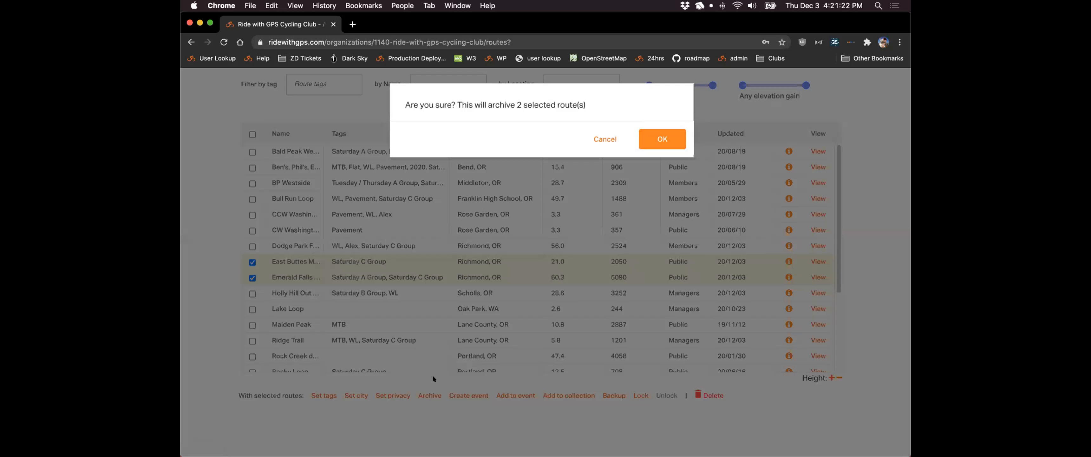
click(643, 137)
scroll(846, 193, up, 3)
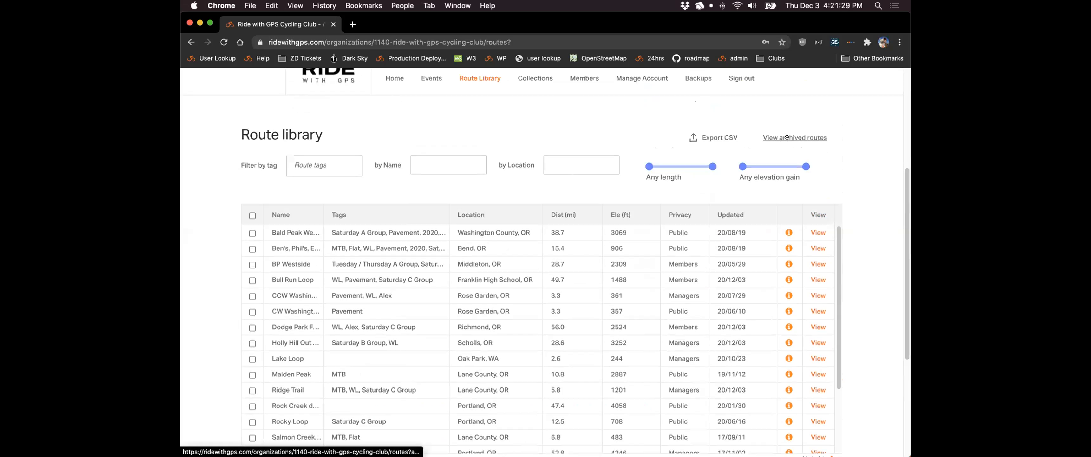
- Unarchive the two Portland, OR Emerald Falls routes (47.6 and 50.7 mi) from the archive
click(781, 138)
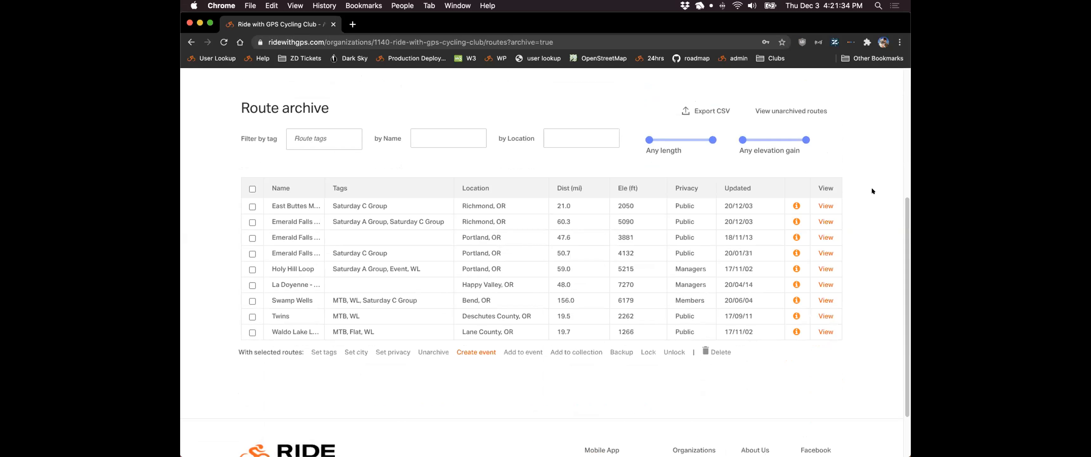
scroll(871, 189, down, 1)
scroll(872, 191, up, 1)
click(252, 239)
click(252, 254)
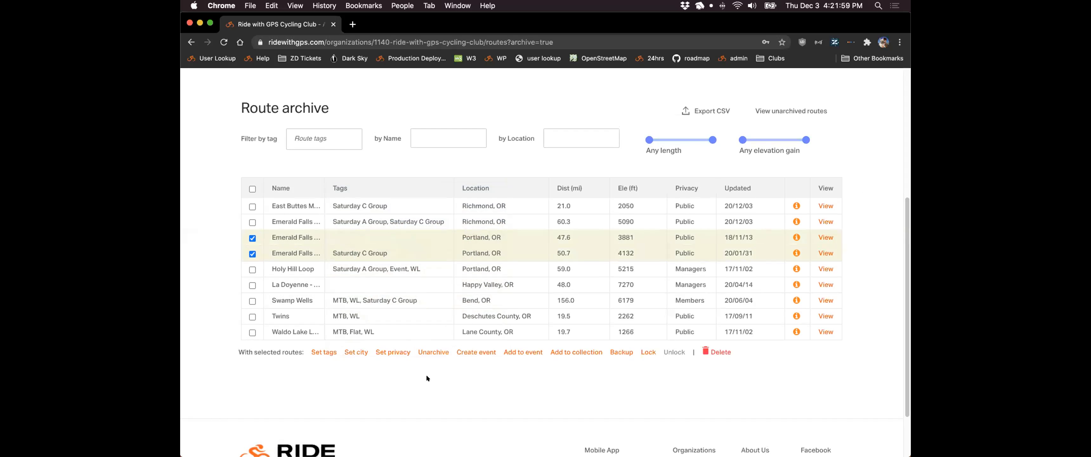
click(428, 353)
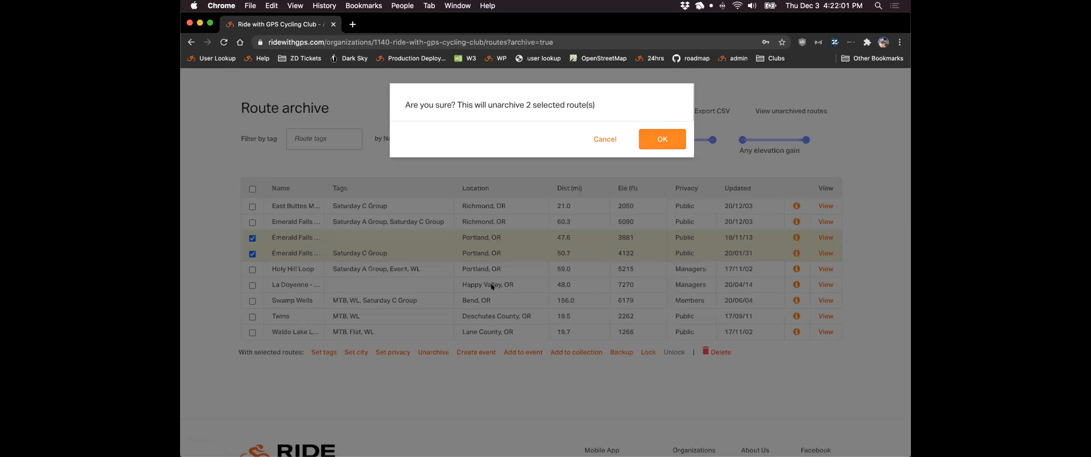
click(650, 137)
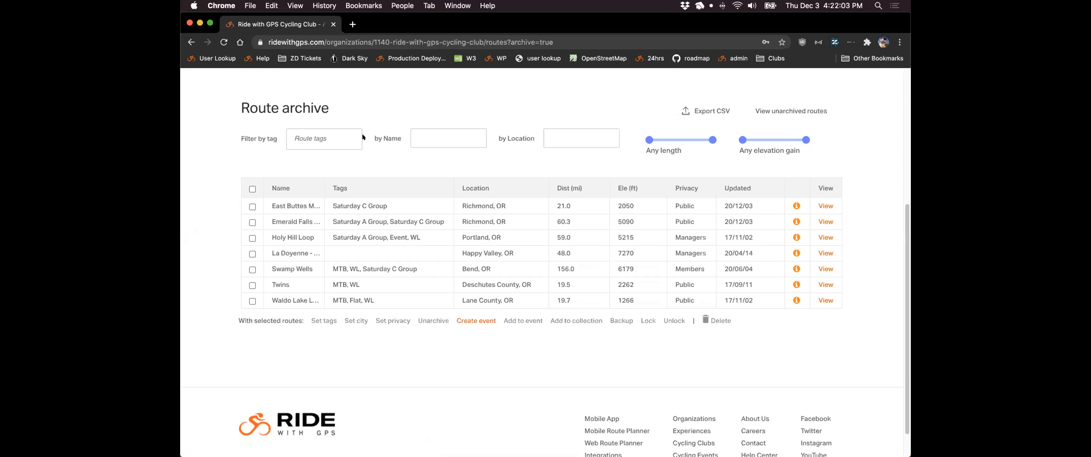
click(800, 116)
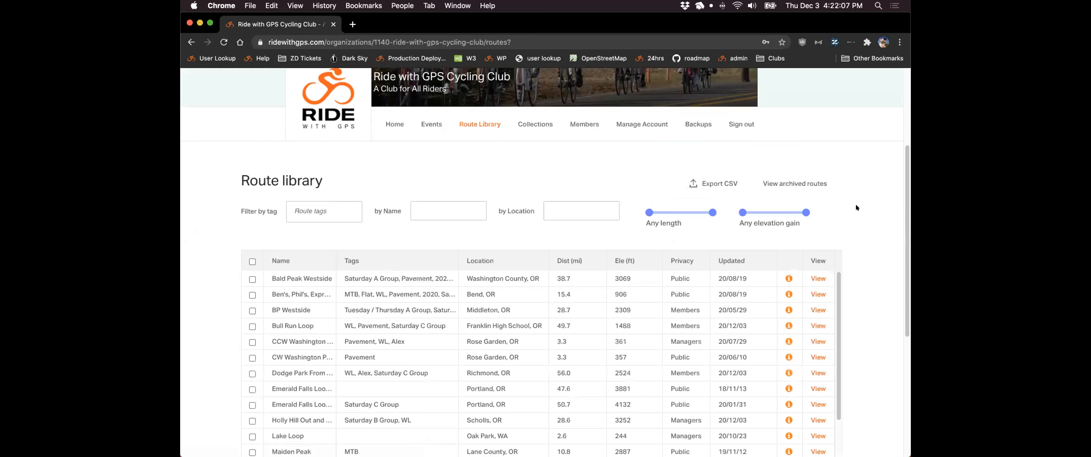
- Scroll through the club Route library to review the restored Emerald Falls loops
scroll(872, 205, down, 3)
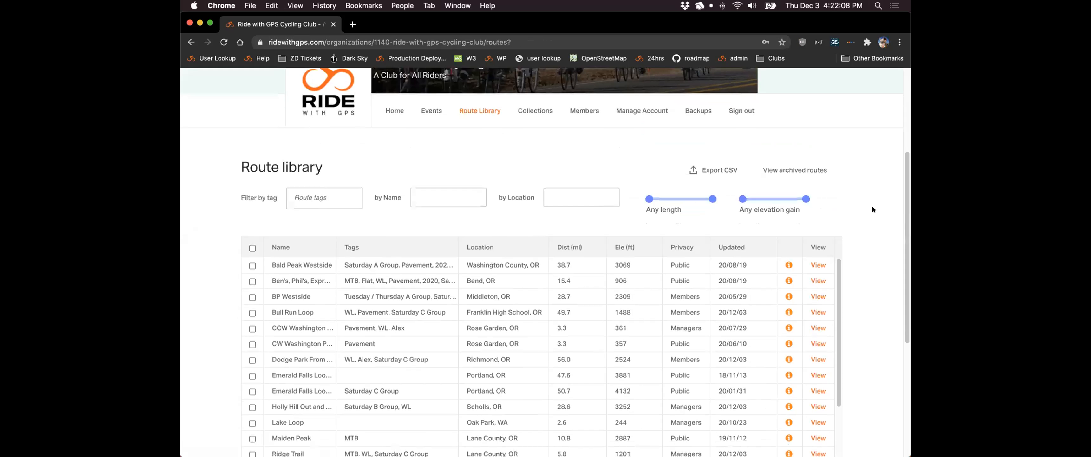
scroll(871, 205, down, 1)
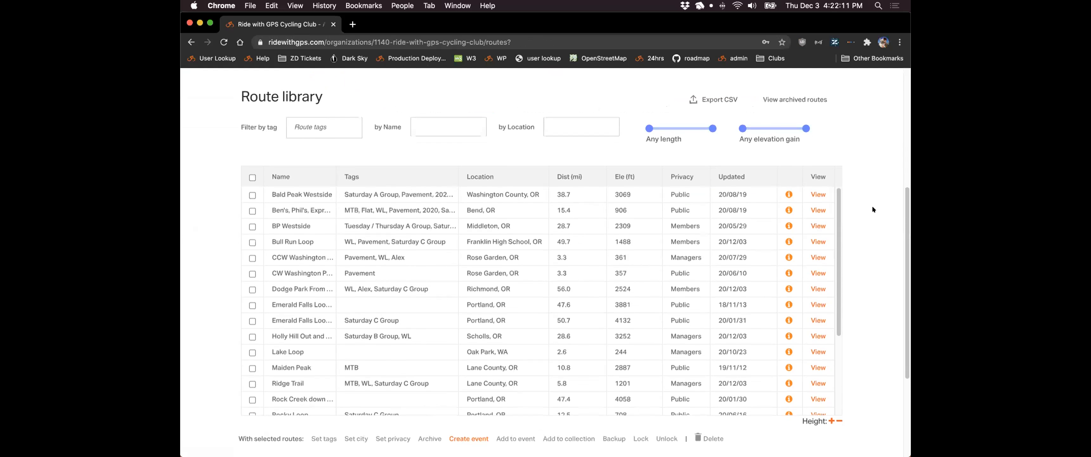
scroll(872, 205, up, 1)
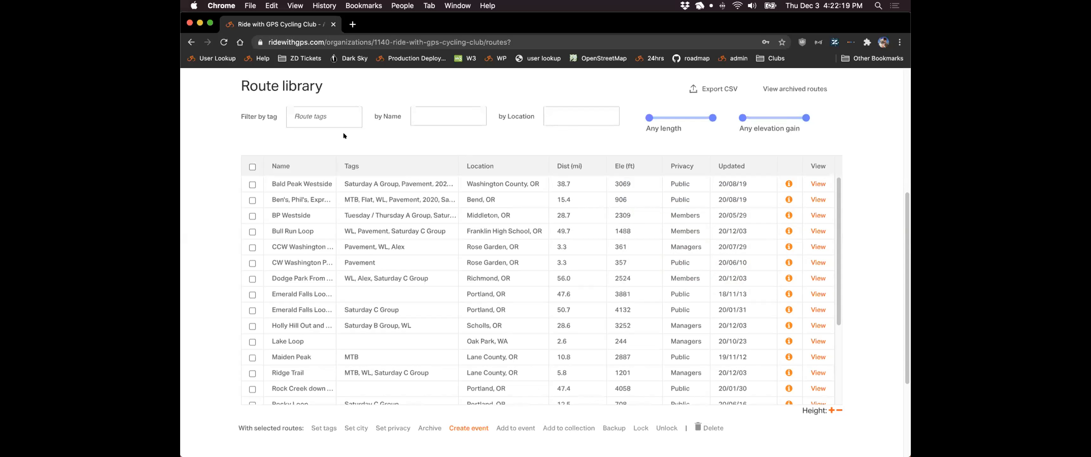
scroll(224, 176, up, 1)
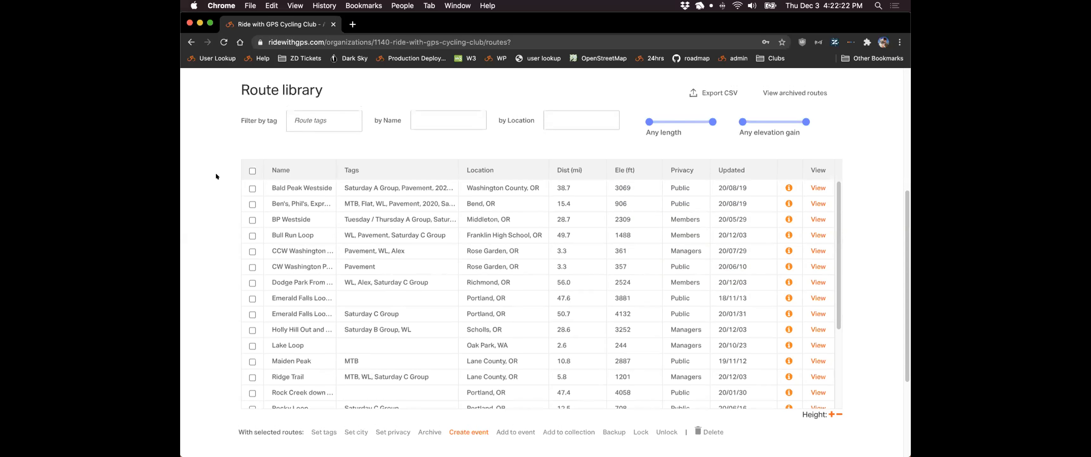
scroll(216, 175, down, 1)
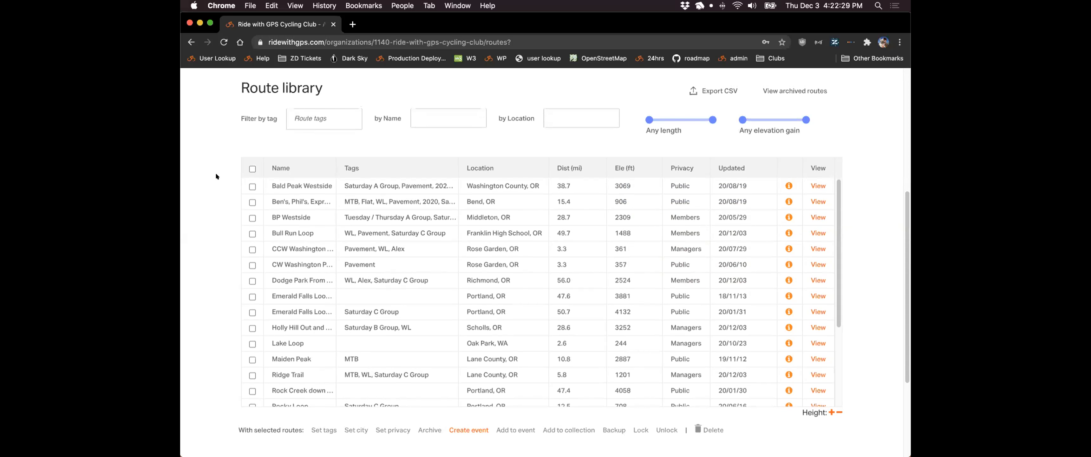
scroll(209, 248, down, 2)
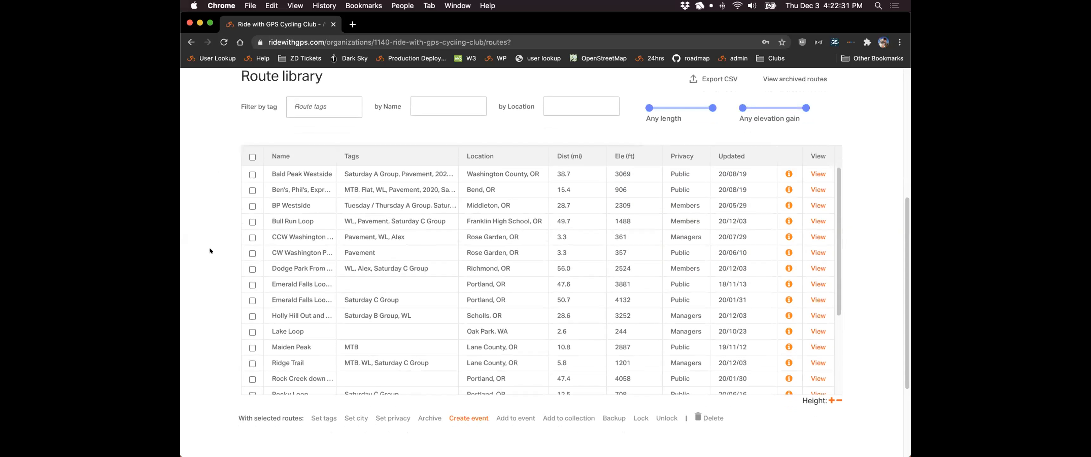
click(252, 237)
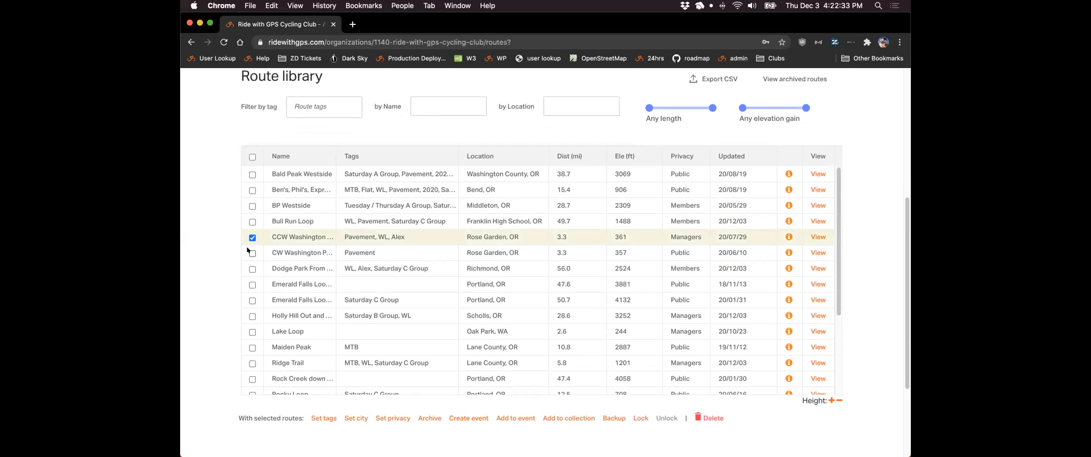
click(252, 253)
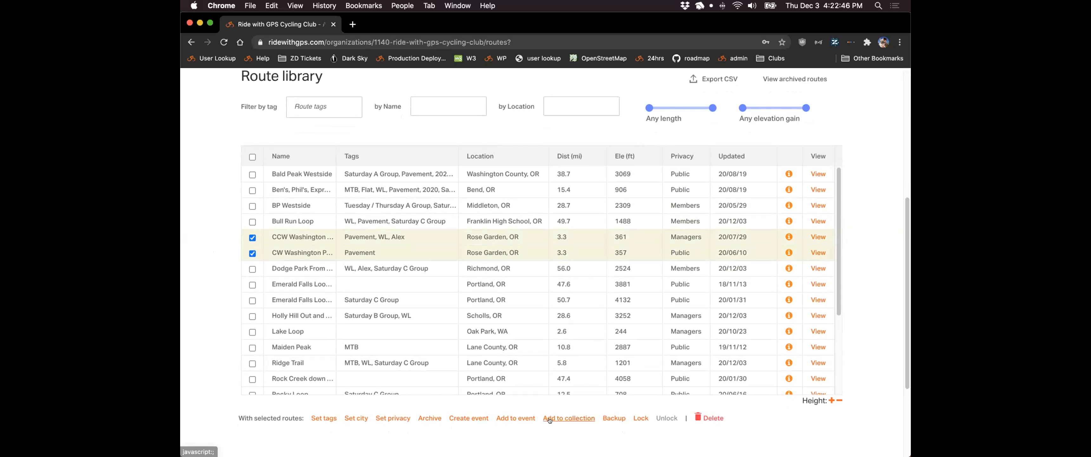
scroll(523, 432, down, 2)
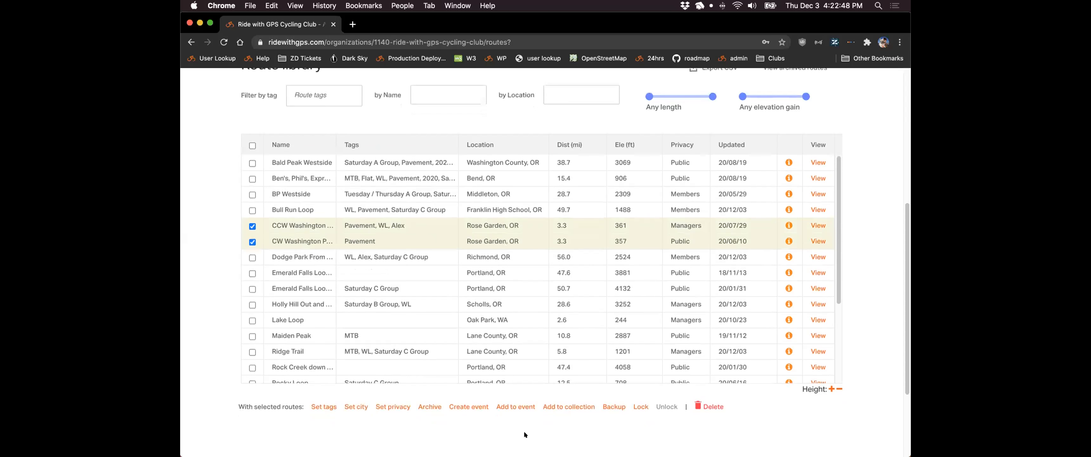
scroll(611, 424, up, 1)
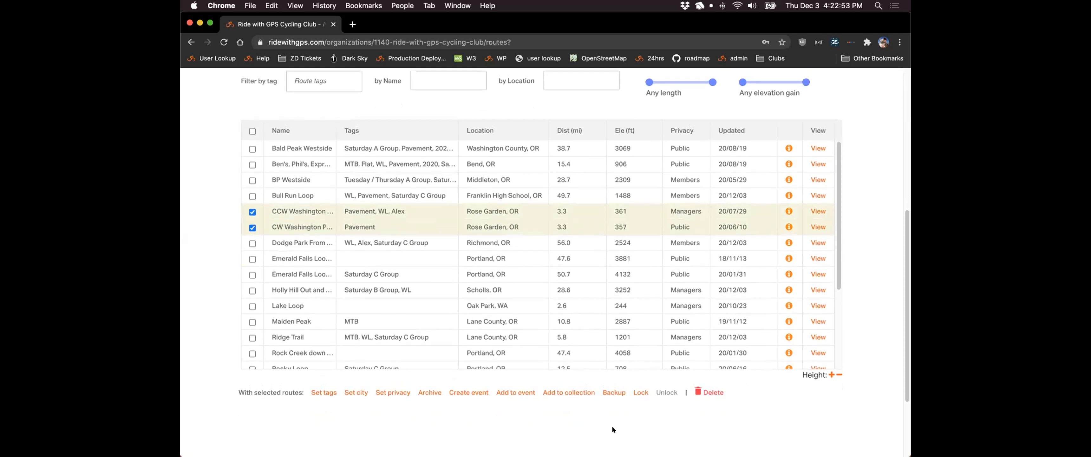
scroll(611, 429, up, 1)
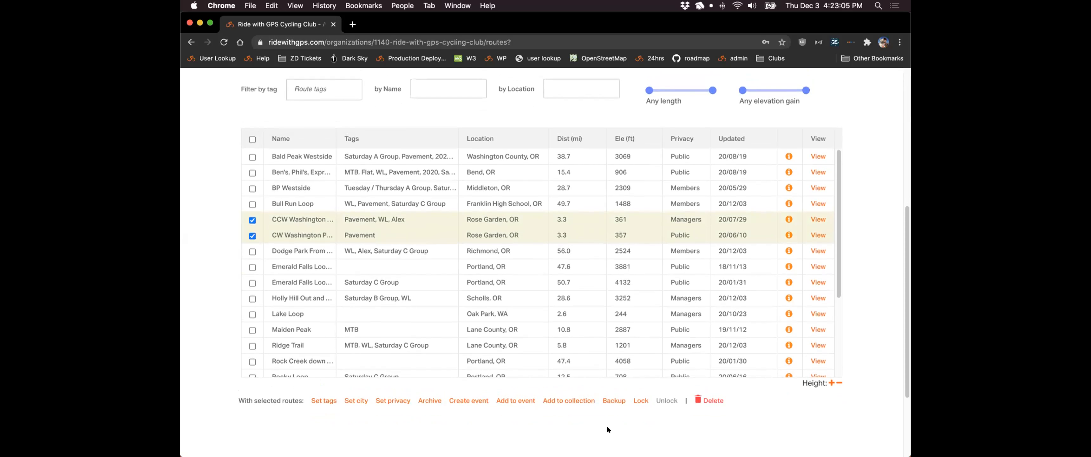
click(636, 400)
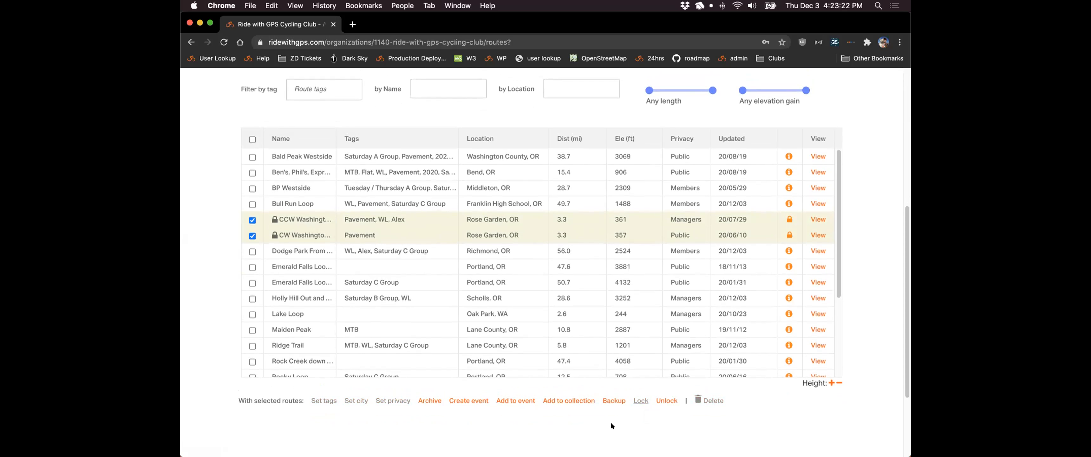
click(665, 401)
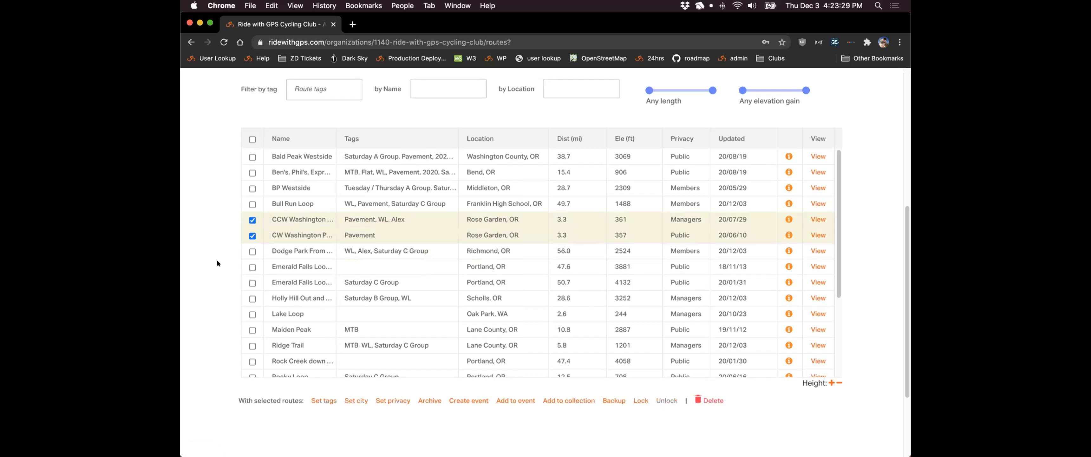
scroll(215, 275, up, 3)
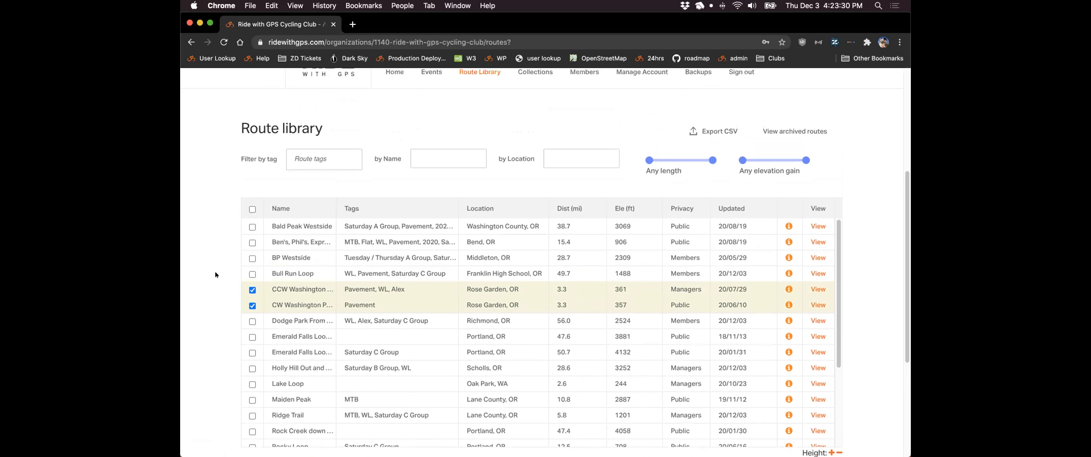
scroll(214, 274, up, 2)
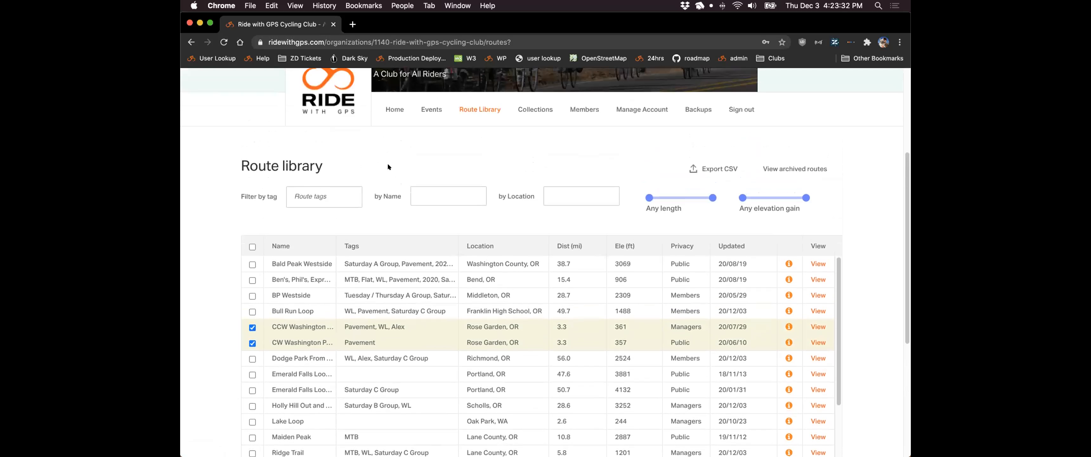
- Show the club's Events page as a table
click(430, 110)
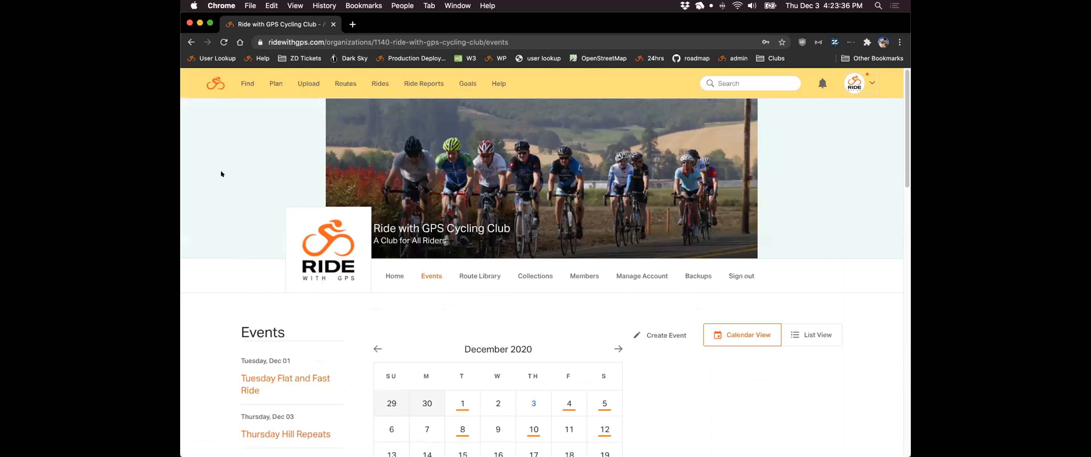
scroll(207, 185, down, 2)
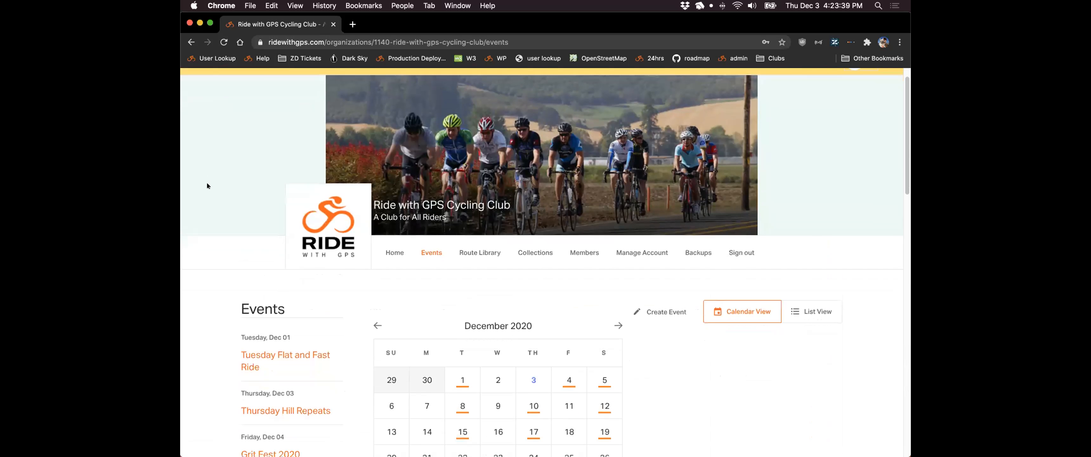
scroll(208, 185, down, 5)
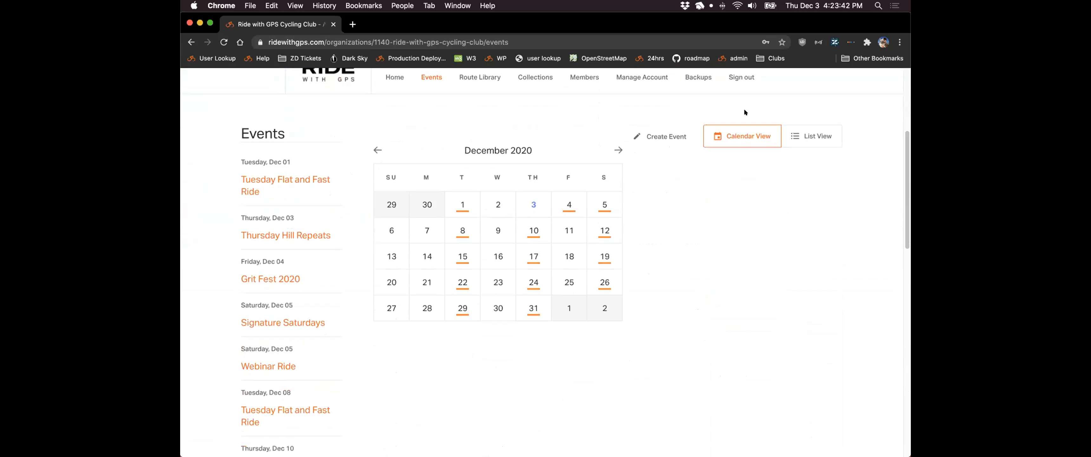
click(803, 130)
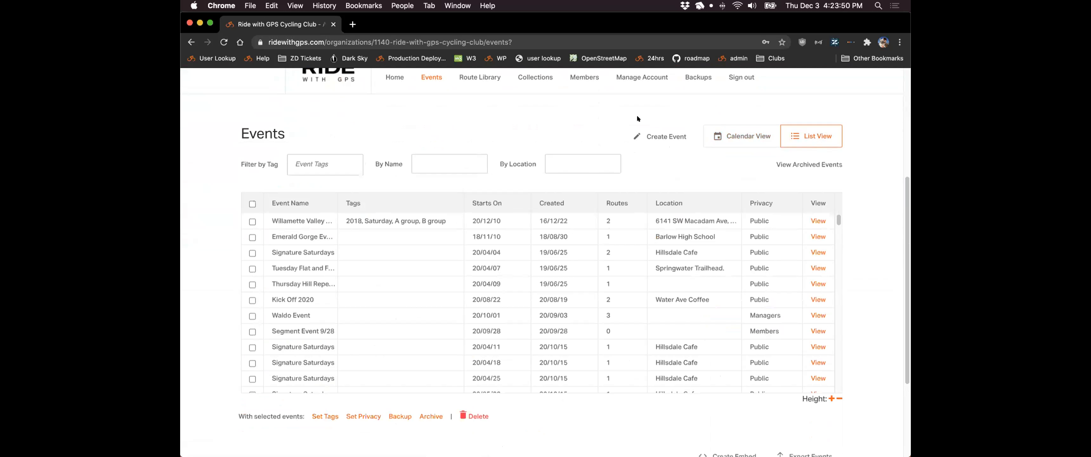
- Start an inline rename of Segment Event 9/28, then exit the name edit
scroll(627, 114, down, 1)
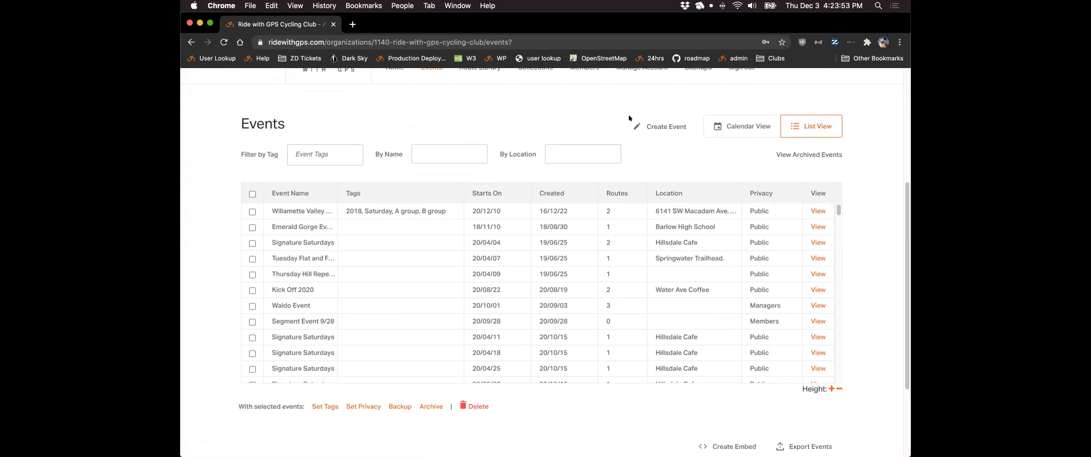
click(298, 325)
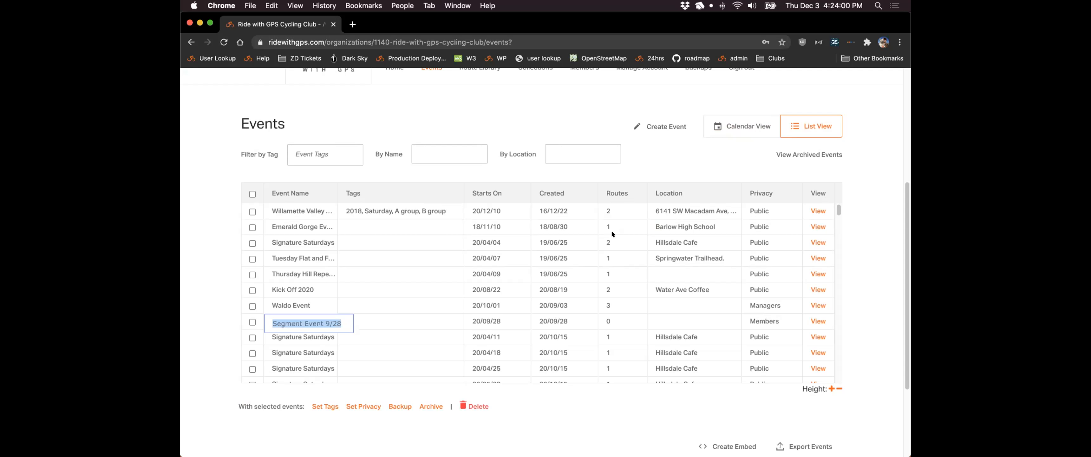
key(Escape)
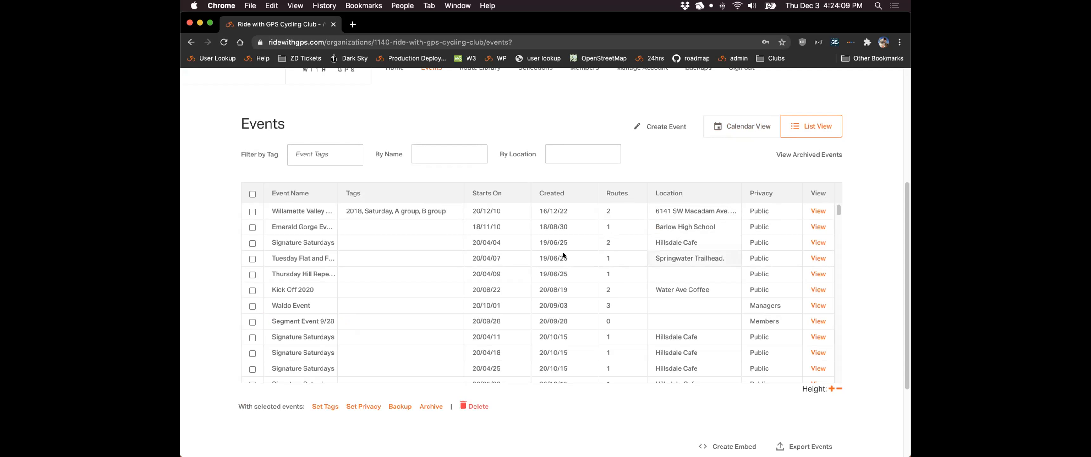
- Create an event-with-routes named Webinar Ride starting December 4, 2020, and save it
click(654, 126)
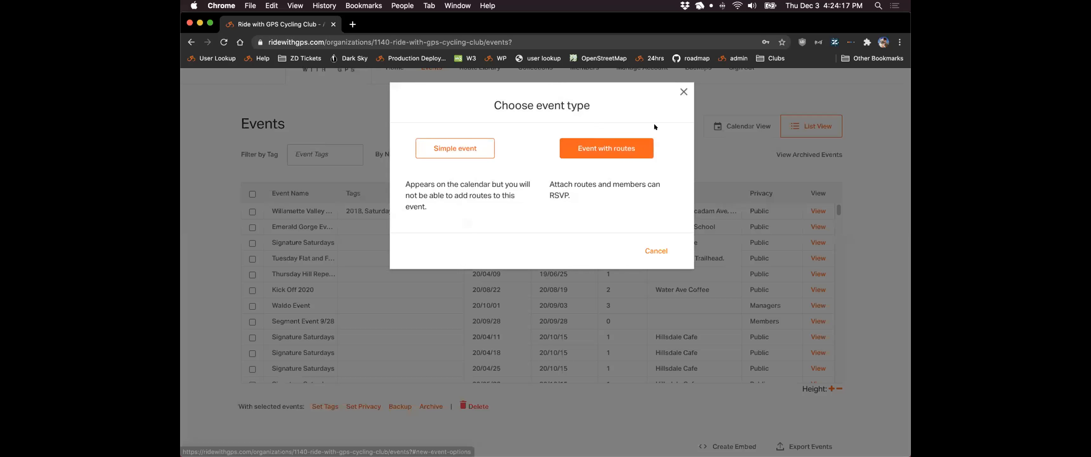
click(606, 151)
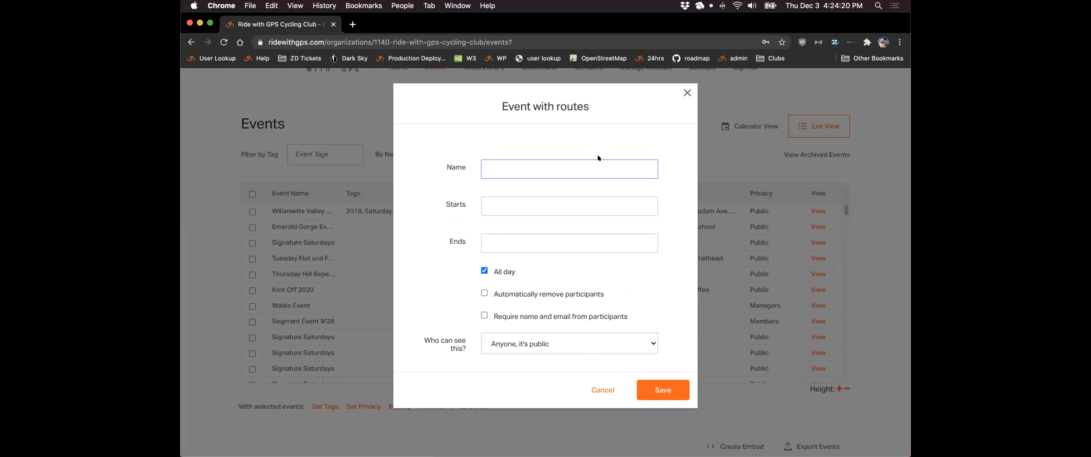
text(Webinar Ride)
click(517, 201)
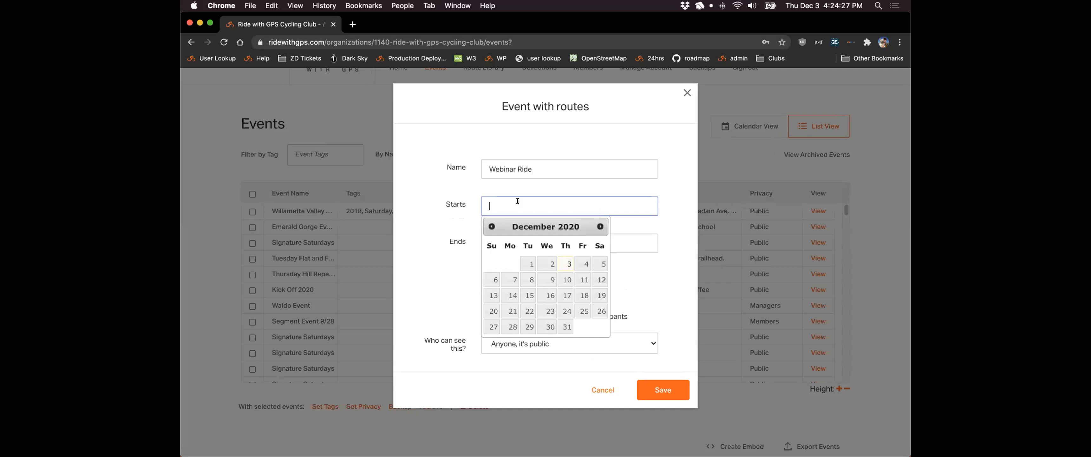
click(578, 265)
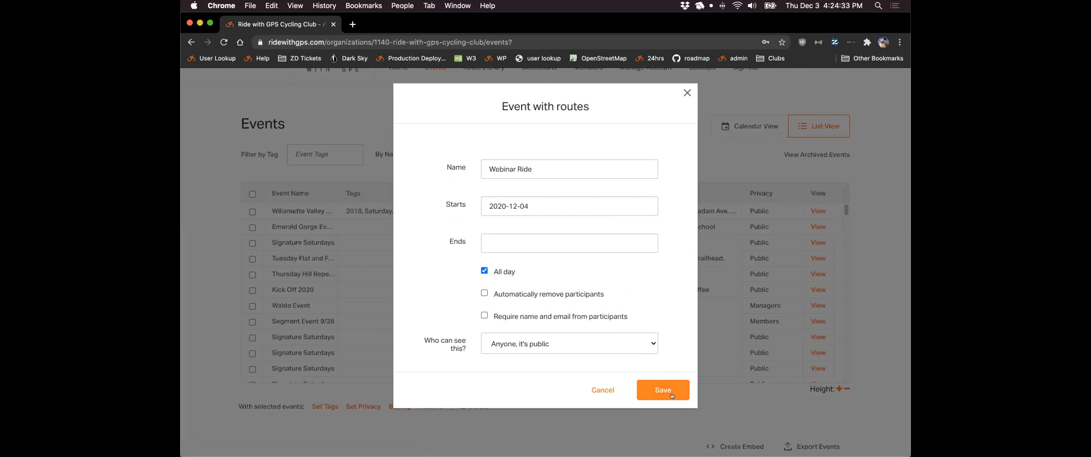
click(670, 390)
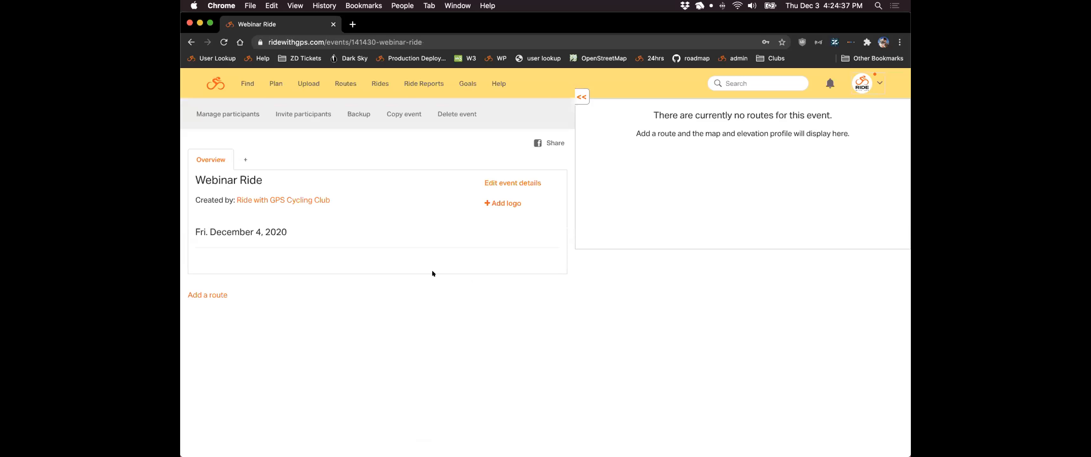
- Attach the Rocky Loop and Bald Peak Westside routes to the Webinar Ride event
drag(656, 117, 664, 147)
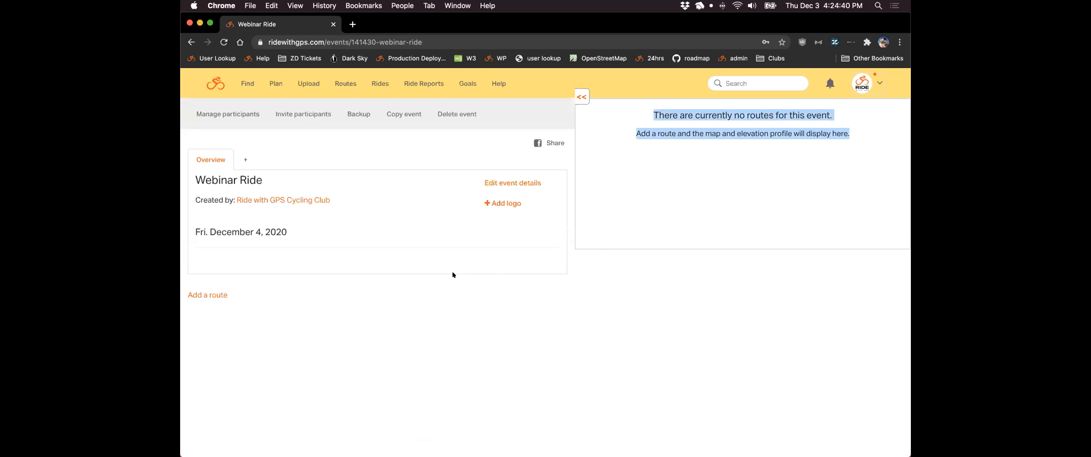
click(273, 284)
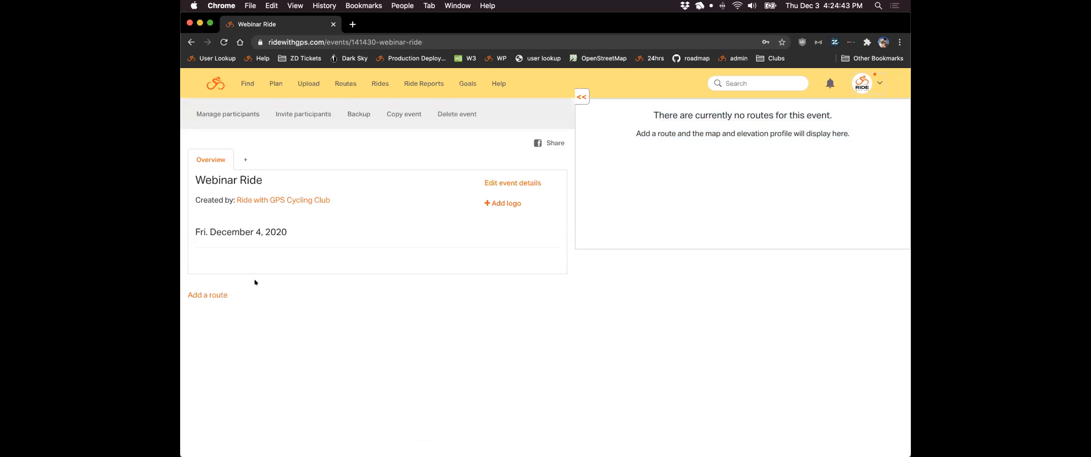
click(196, 293)
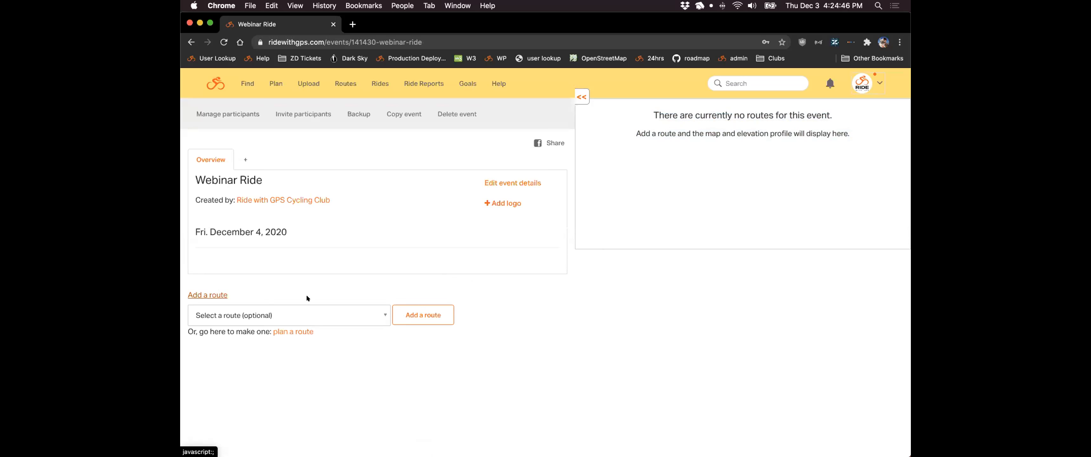
click(364, 312)
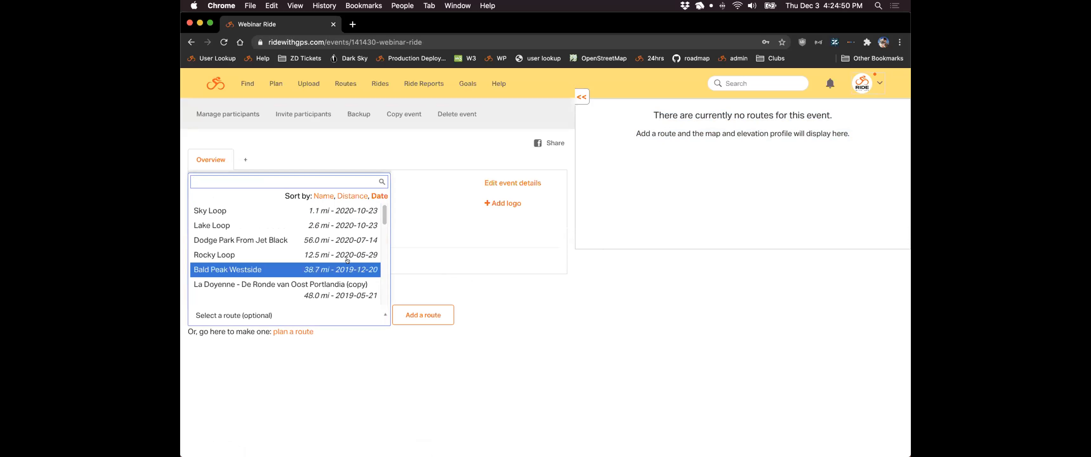
click(283, 253)
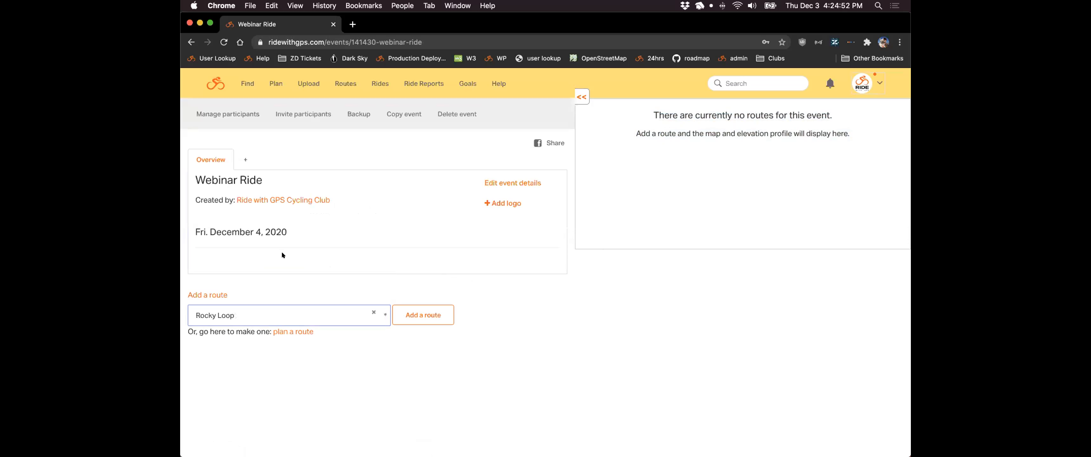
click(427, 313)
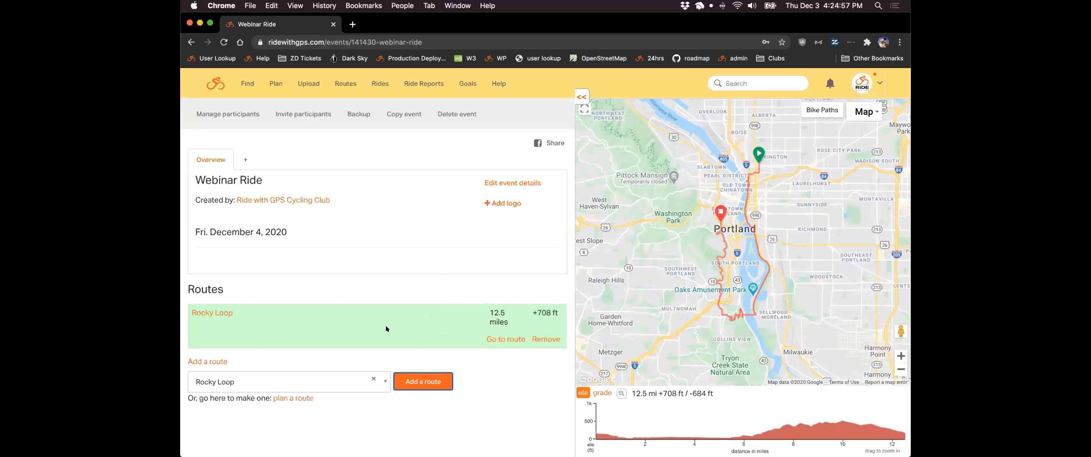
click(345, 376)
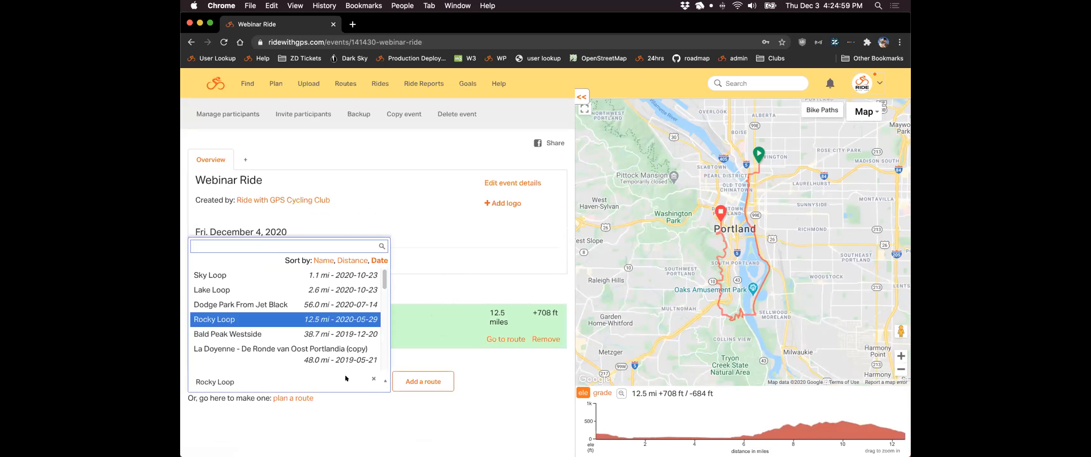
click(283, 333)
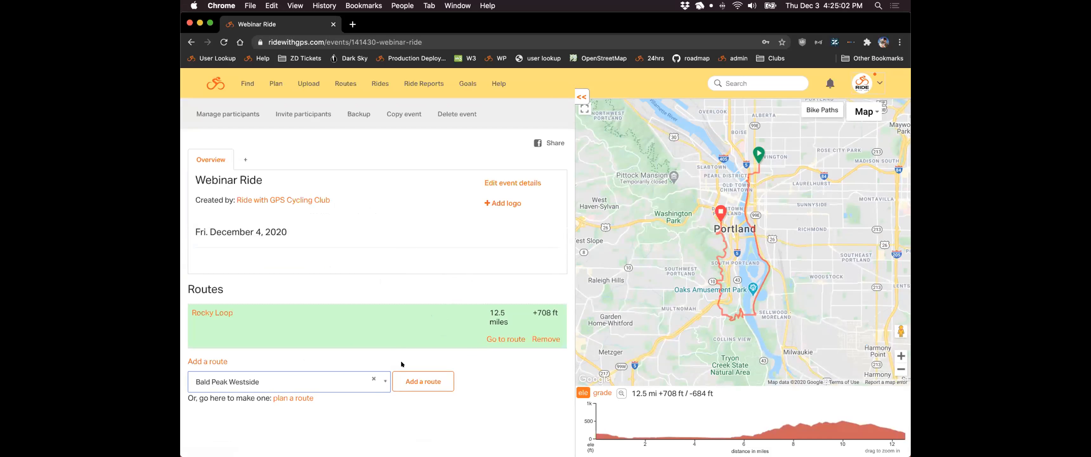
click(422, 380)
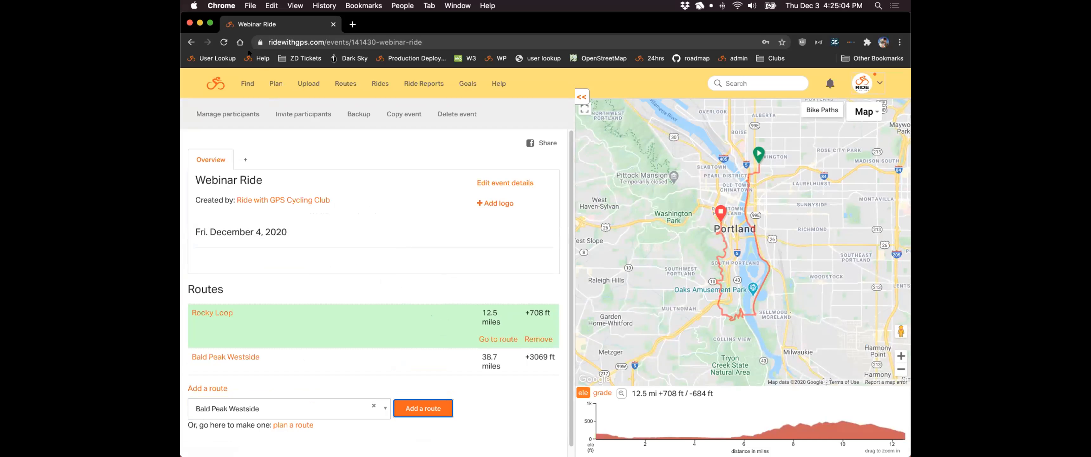
- Reload the event and preview Bald Peak Westside and Rocky Loop on the map
click(223, 43)
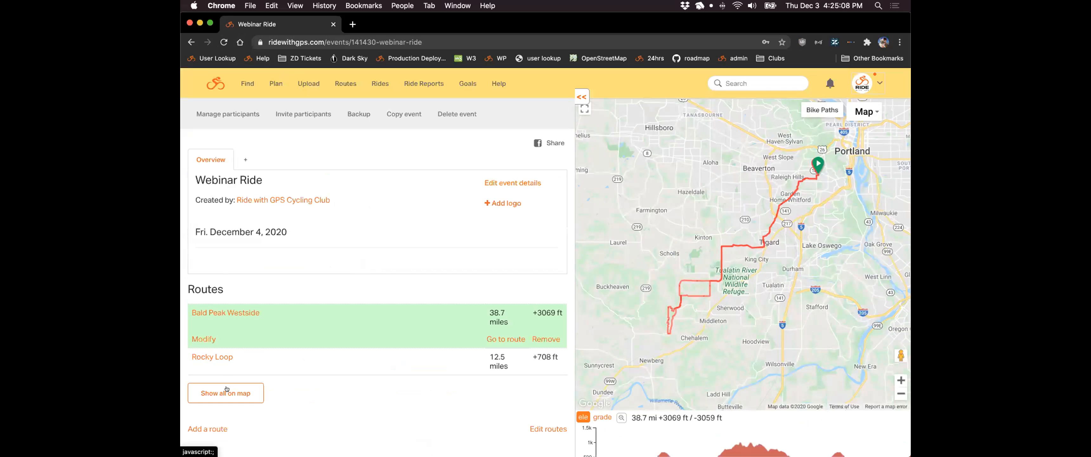
click(226, 389)
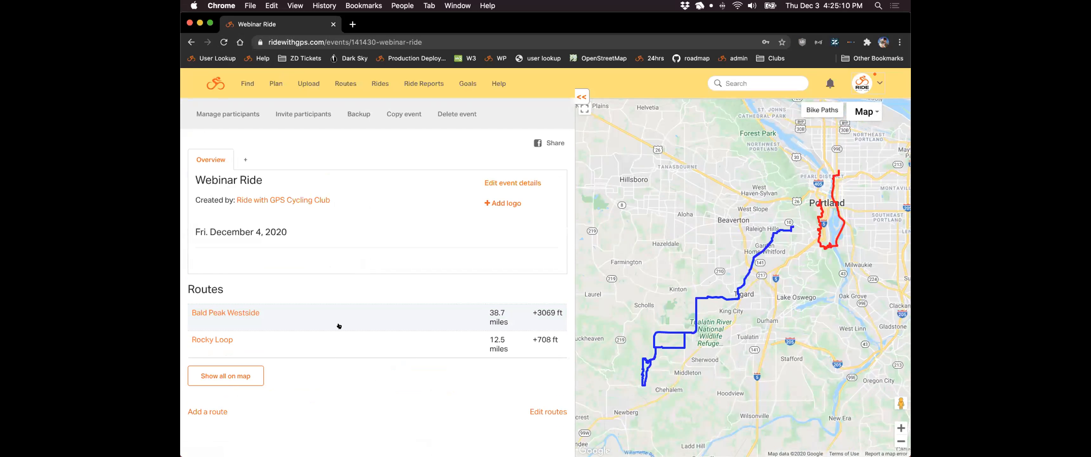
click(345, 313)
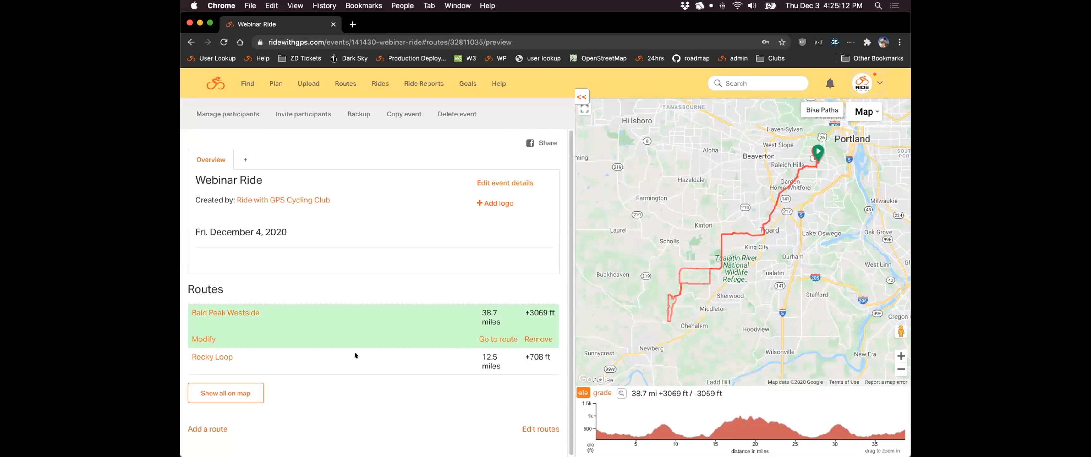
click(354, 351)
click(348, 315)
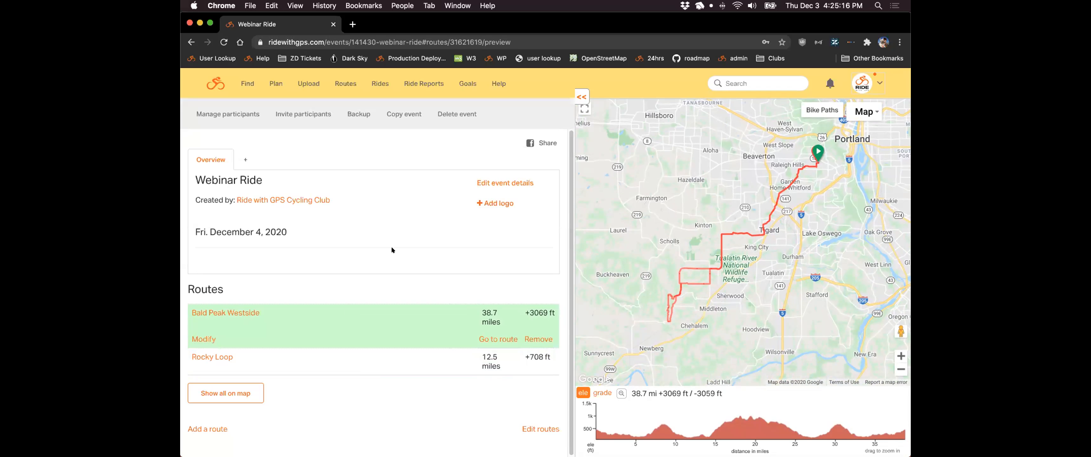
- Edit Webinar Ride to repeat weekly on Fridays every 2 weeks, with All day unticked
click(488, 183)
scroll(421, 176, down, 2)
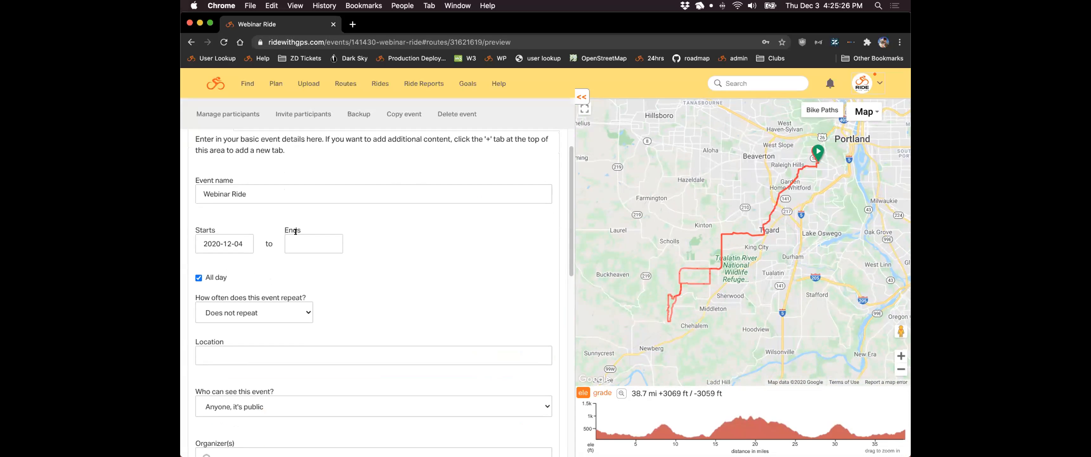
scroll(369, 237, down, 3)
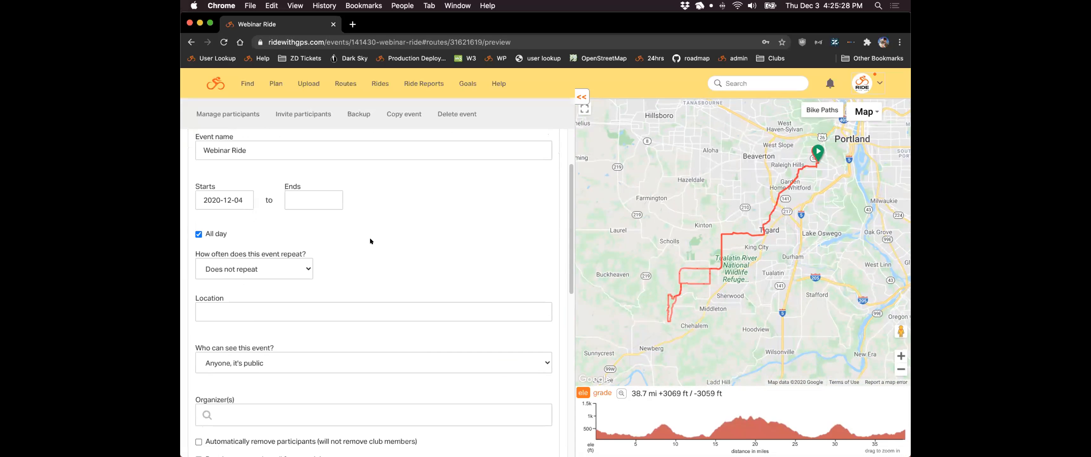
scroll(402, 219, down, 5)
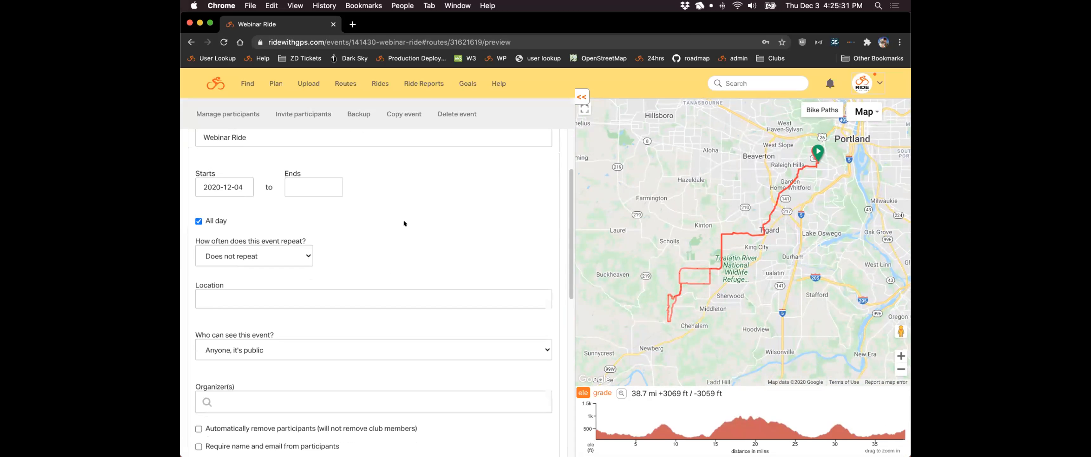
scroll(396, 169, up, 1)
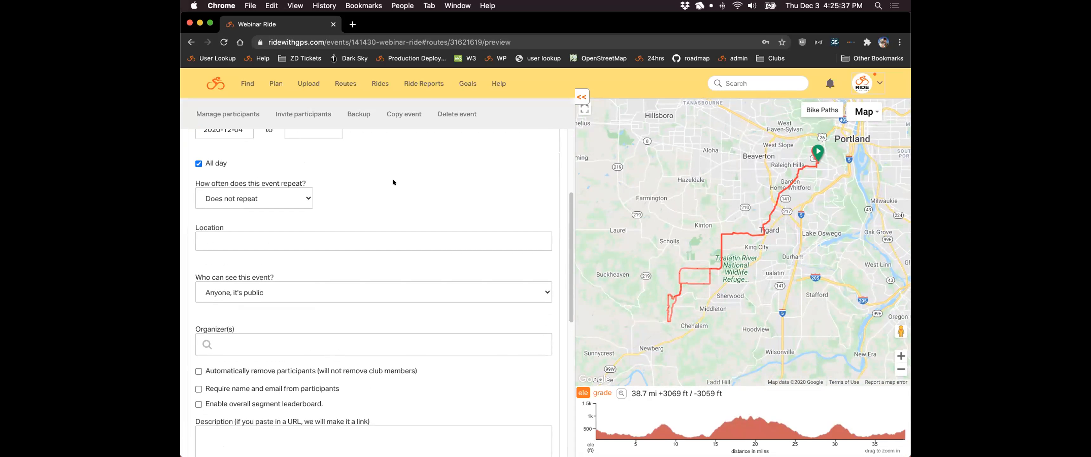
click(305, 195)
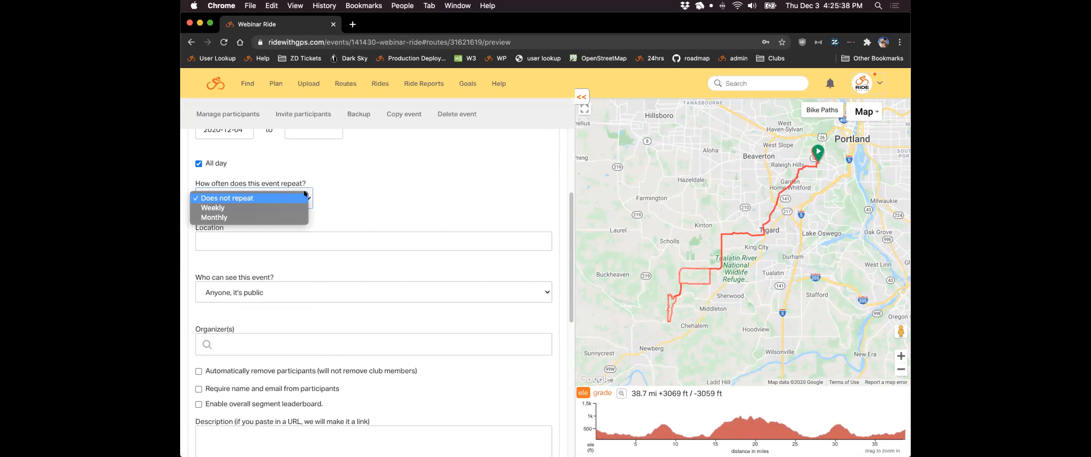
click(304, 207)
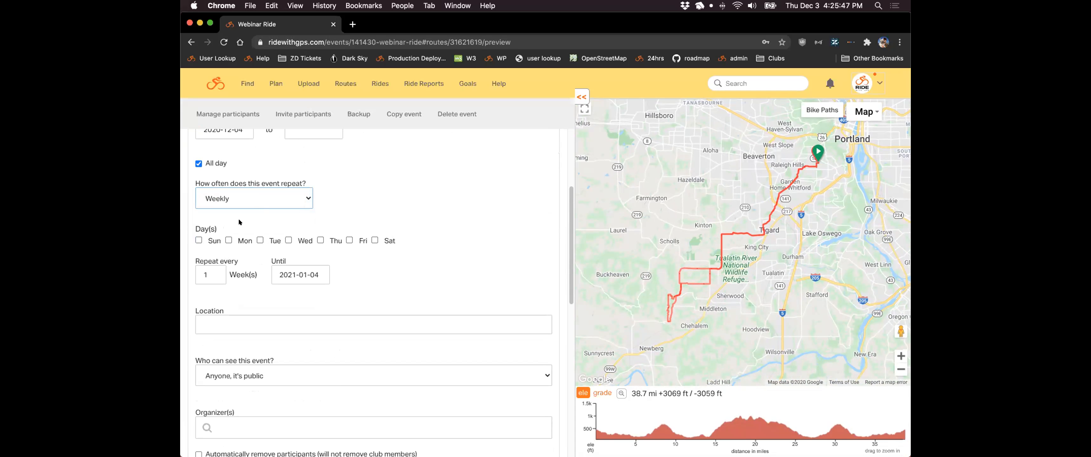
click(349, 239)
click(215, 272)
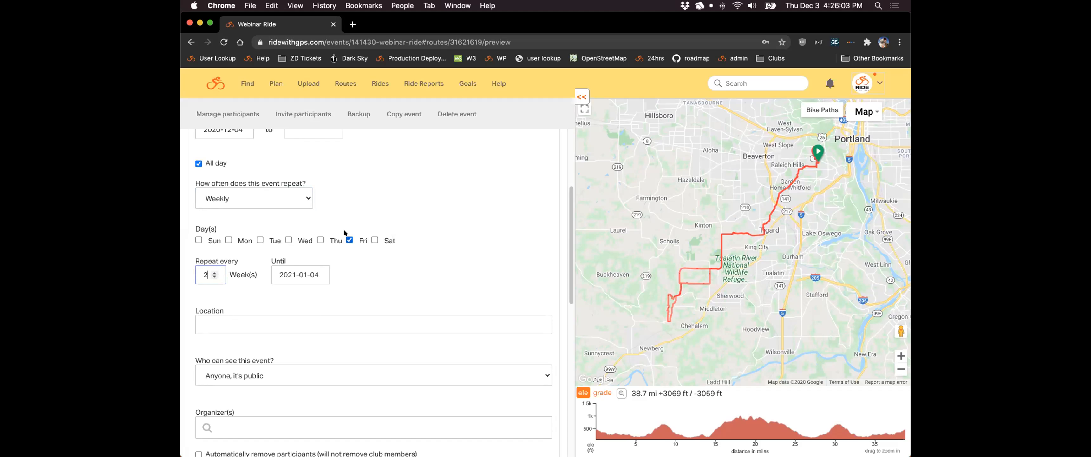
click(213, 162)
scroll(387, 207, down, 2)
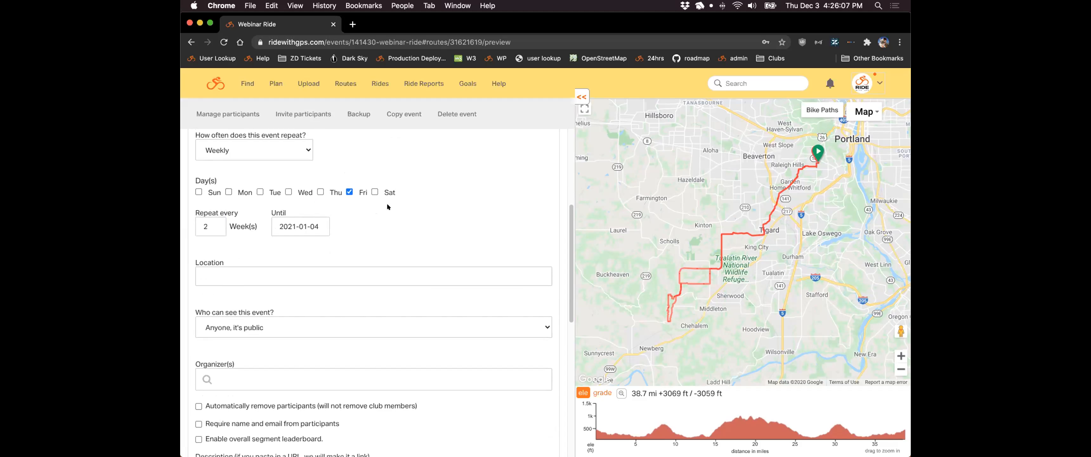
- Set the event location to Water Ave Coffee
click(343, 272)
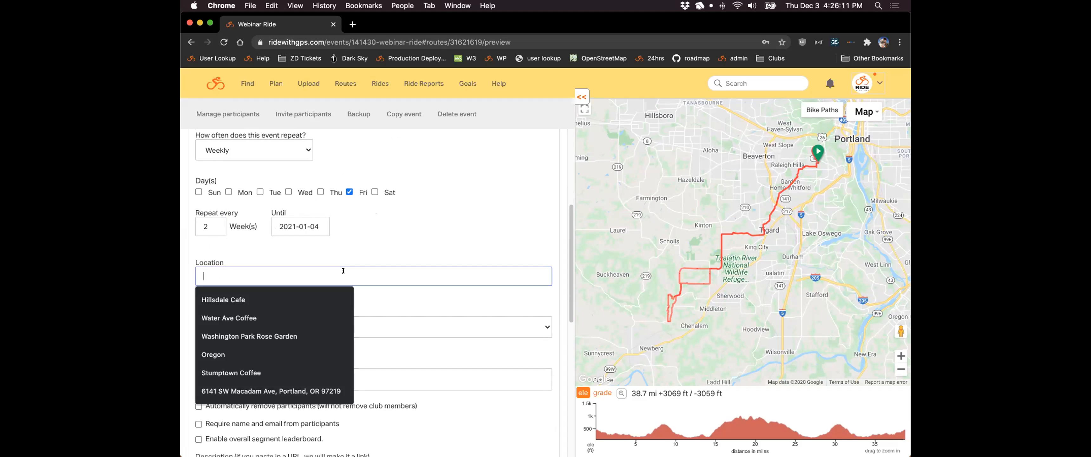
click(241, 315)
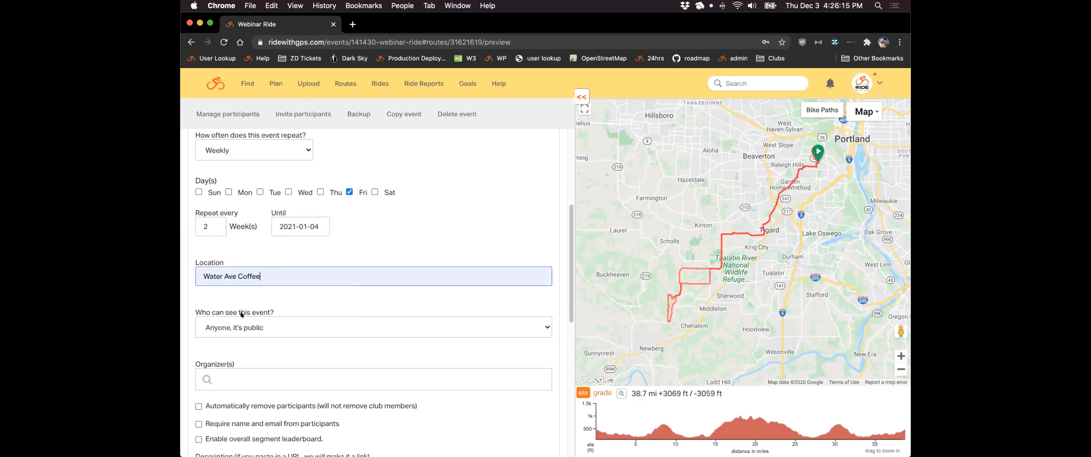
click(378, 295)
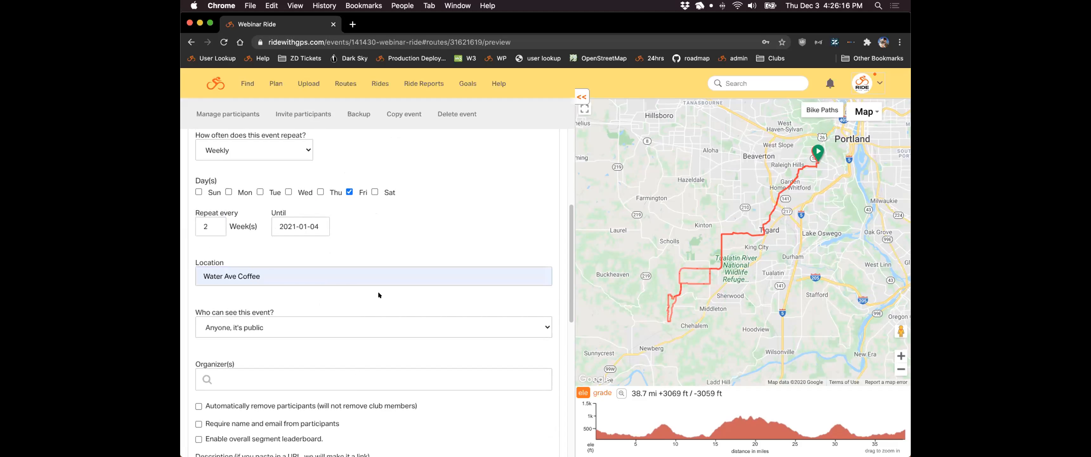
scroll(433, 311, down, 1)
- Set event visibility to 'Anyone, it's public' after briefly trying Route managers
click(434, 313)
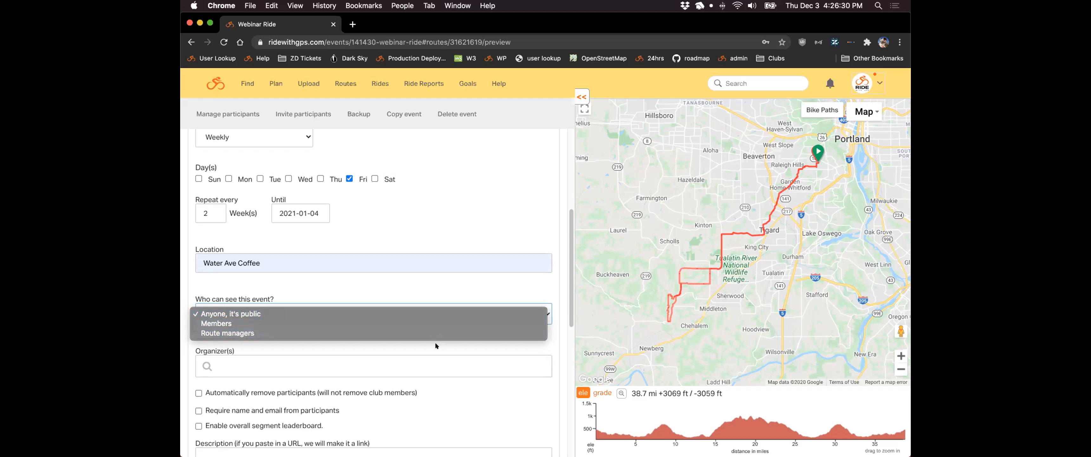
click(362, 329)
click(361, 311)
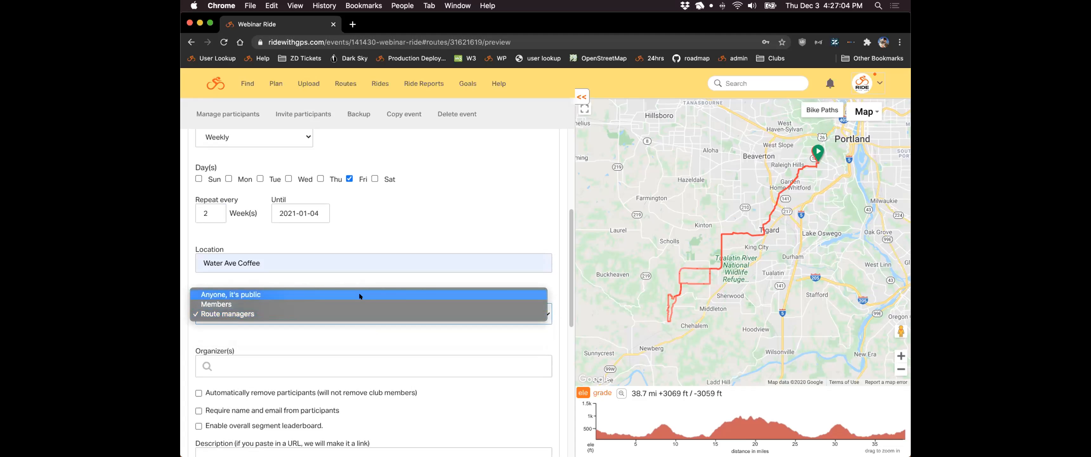
click(359, 294)
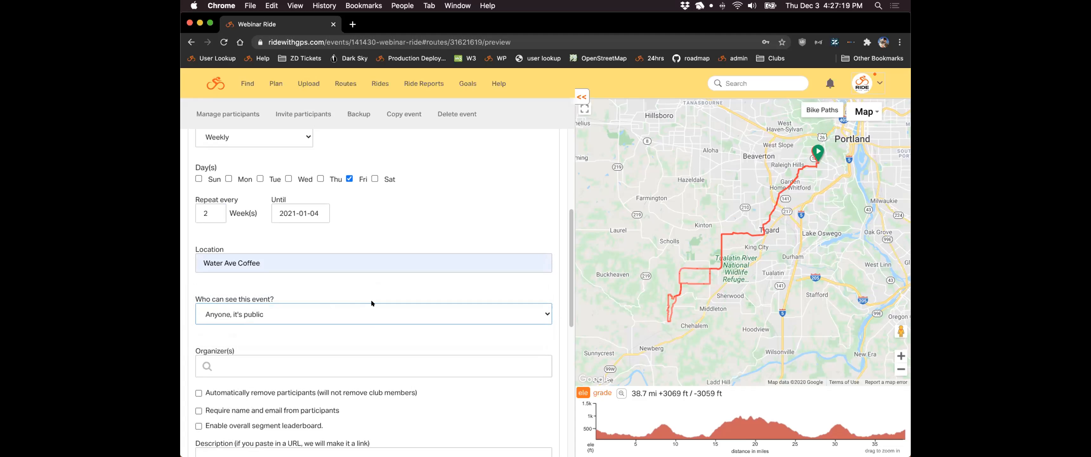
scroll(395, 282, down, 3)
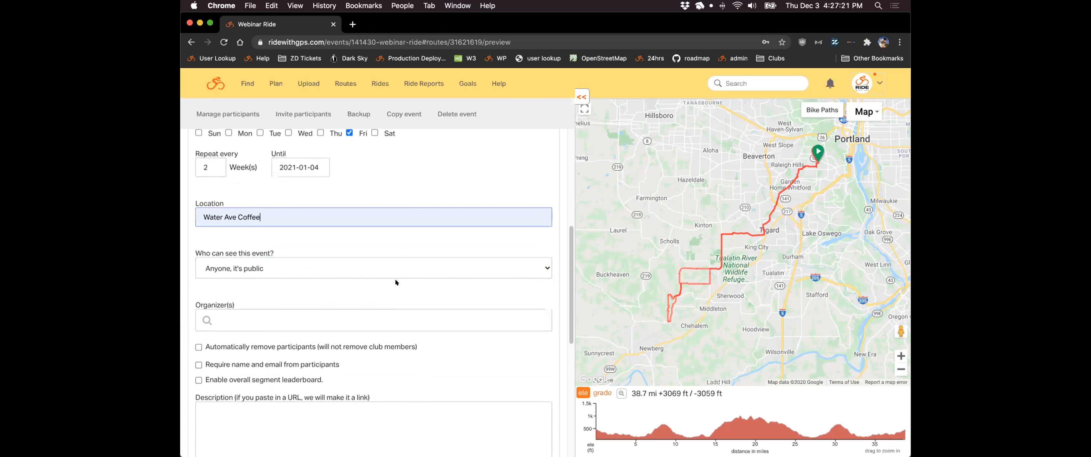
- Search for a club member and add them as the event organizer
click(242, 295)
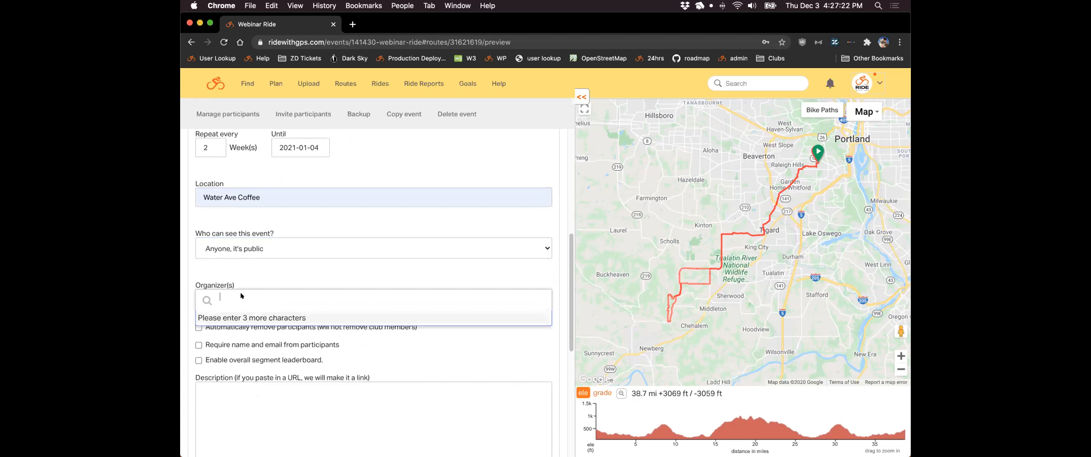
text(Alex)
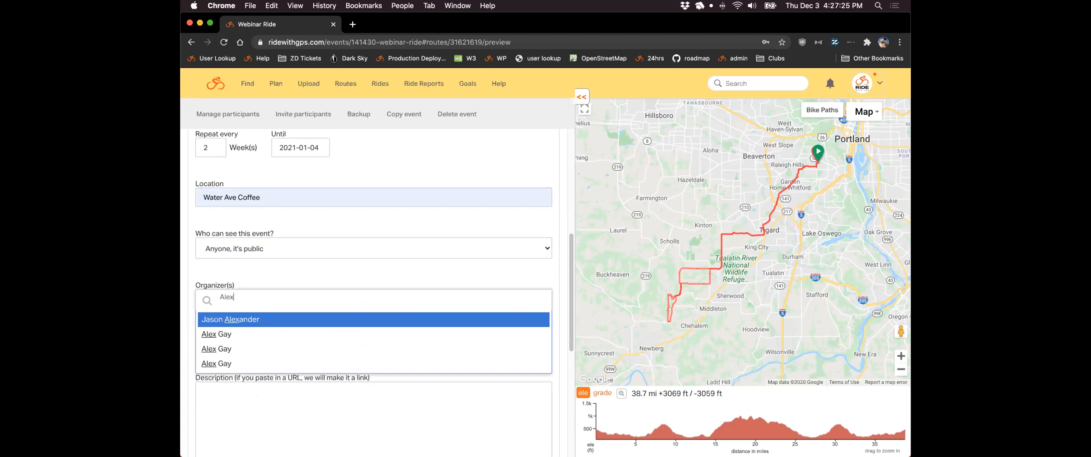
key(Down)
key(Return)
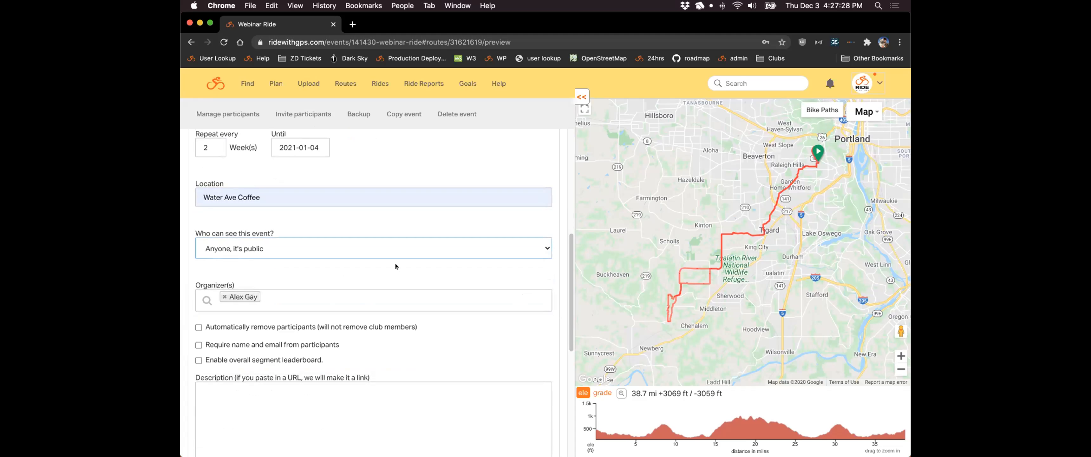
- Turn off automatic participant removal and require name and email from participants
scroll(407, 261, down, 3)
scroll(425, 263, down, 2)
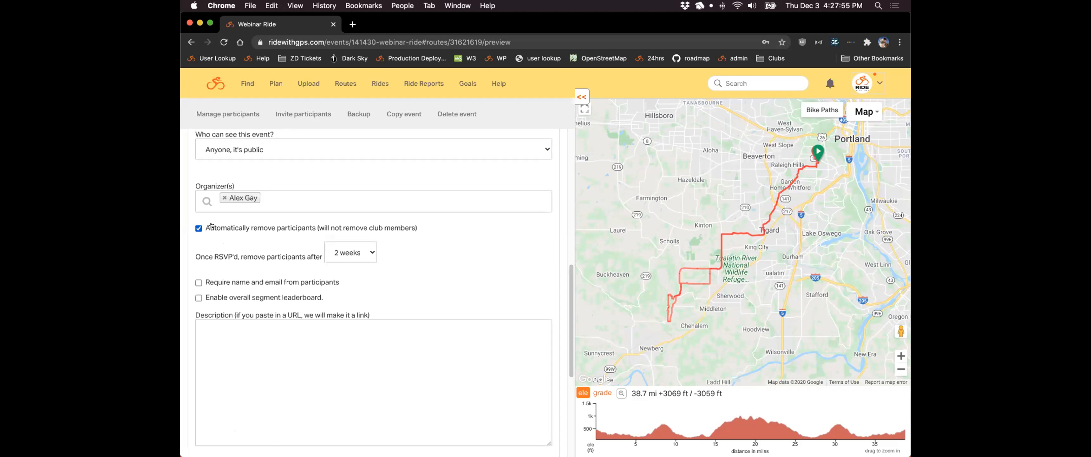
click(227, 226)
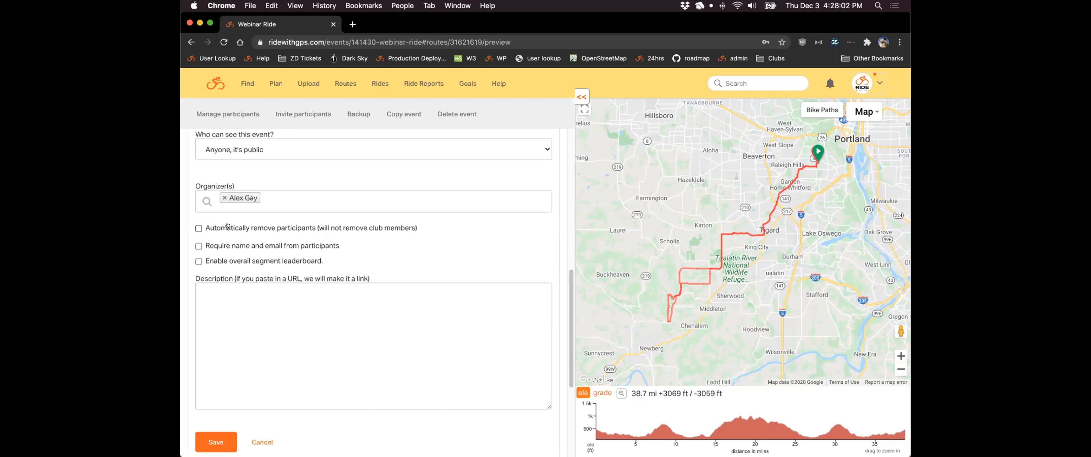
click(227, 226)
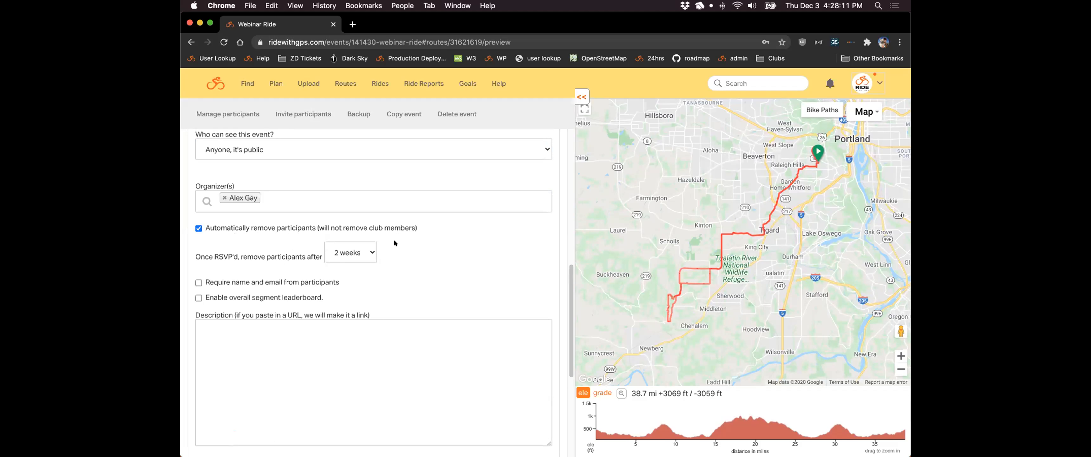
click(368, 250)
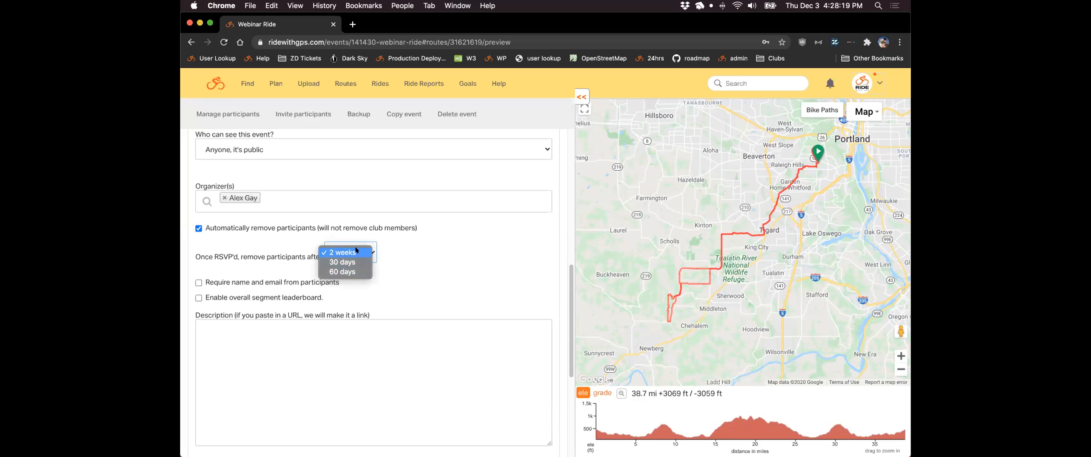
click(359, 251)
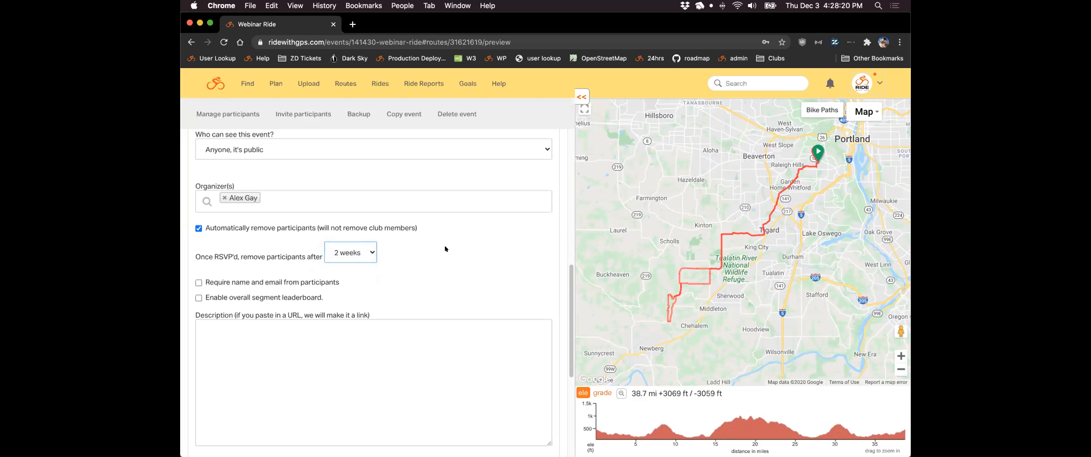
click(274, 225)
click(285, 245)
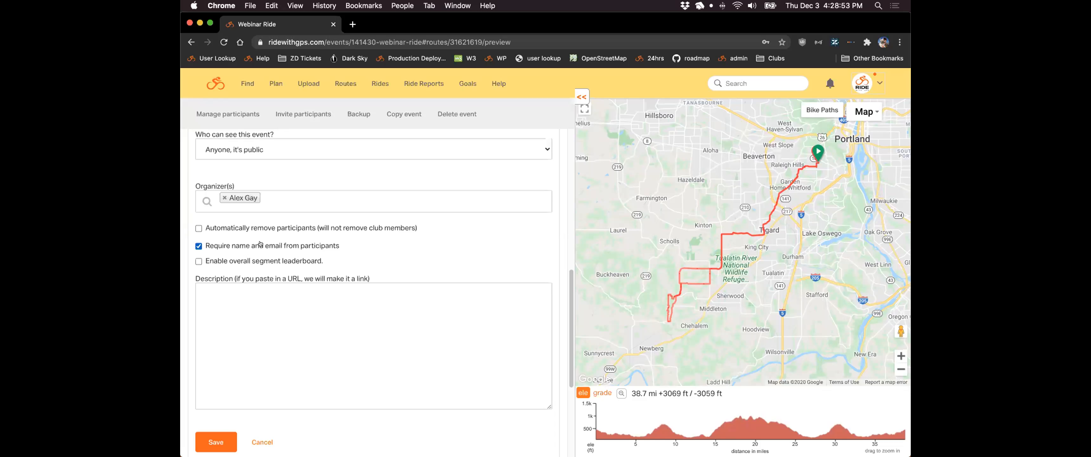
- Untick 'Require name and email', leave the segment leaderboard off, and click into Description
click(260, 243)
click(314, 258)
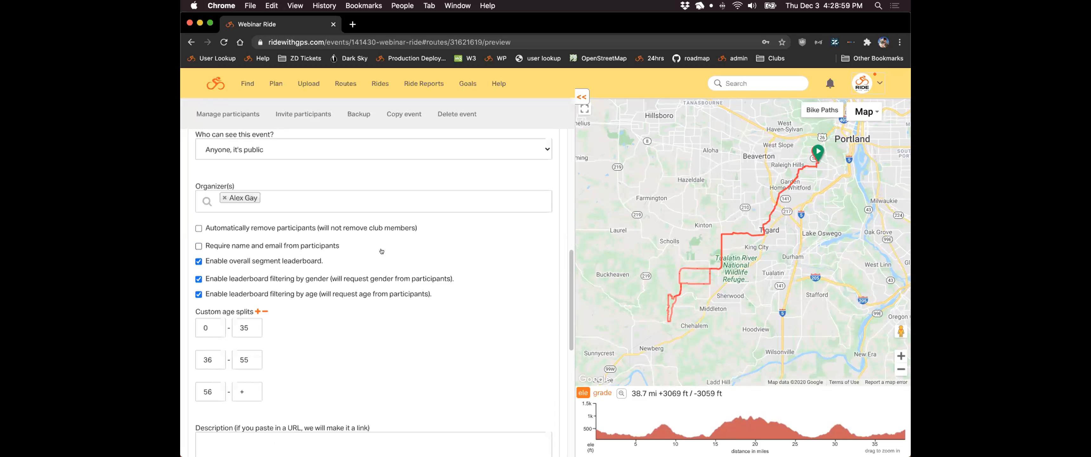
scroll(396, 249, down, 1)
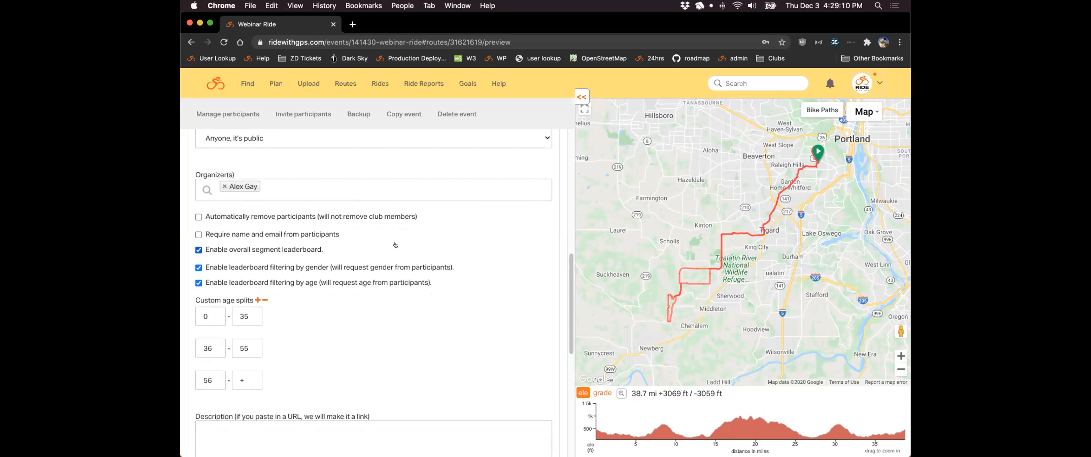
click(301, 248)
scroll(302, 246, down, 3)
click(278, 249)
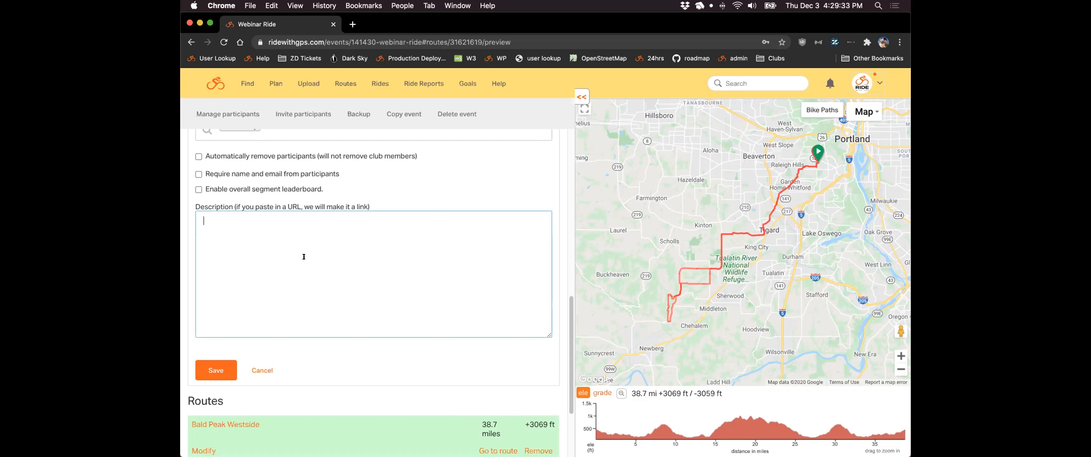
- Save the Webinar Ride details, then view and select the participant invite link
click(217, 371)
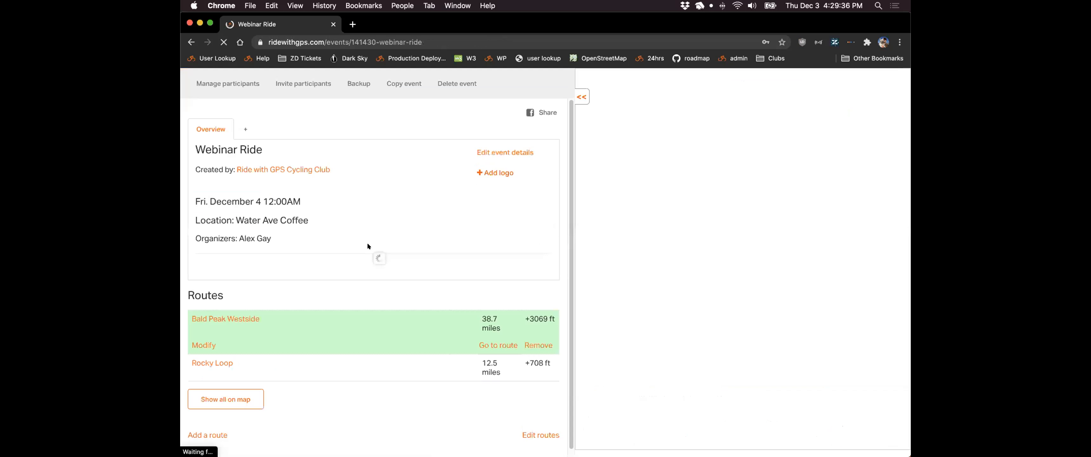
scroll(370, 244, down, 1)
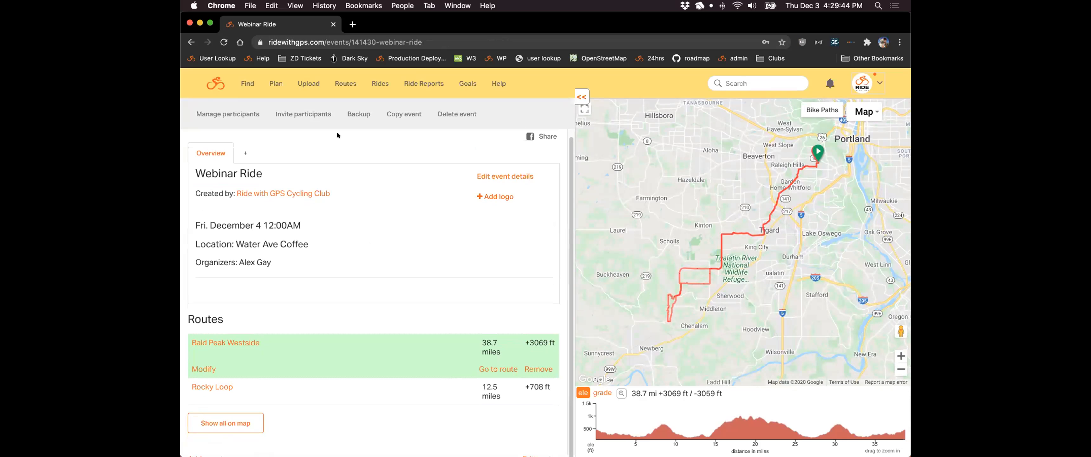
click(317, 114)
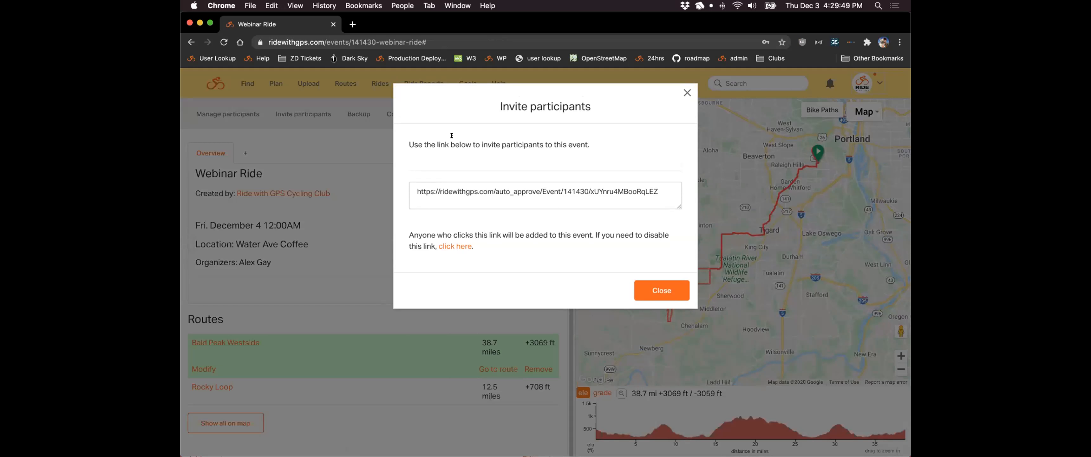
click(450, 192)
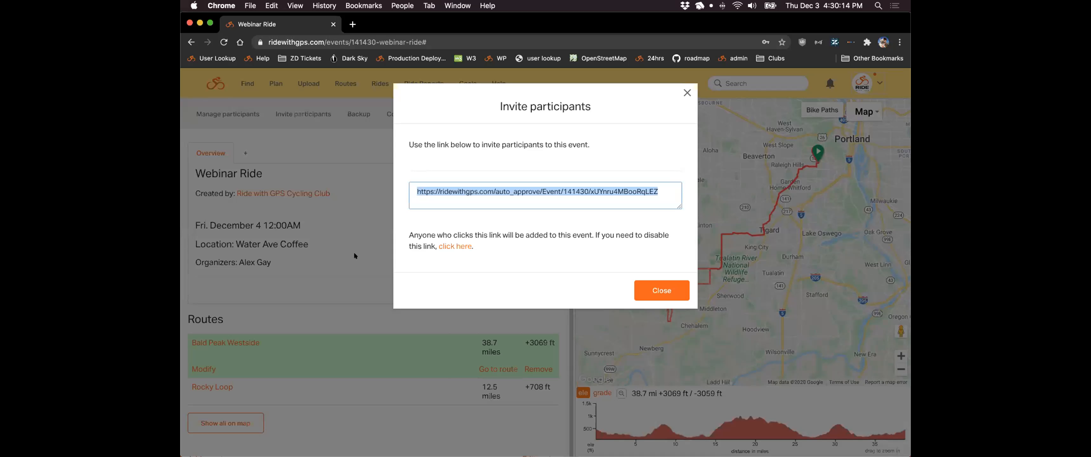
click(346, 286)
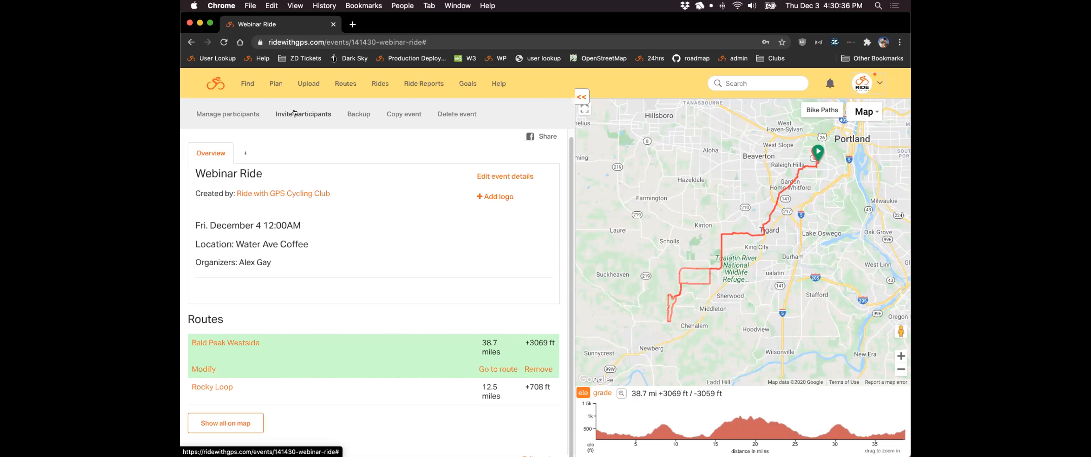
- View the Webinar Ride participants list and briefly reopen its invite link dialog
click(235, 114)
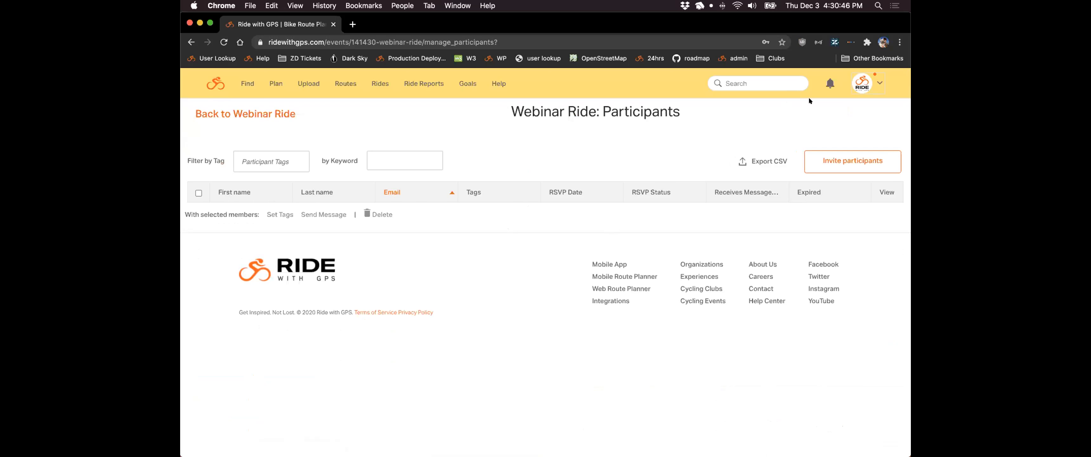
click(878, 163)
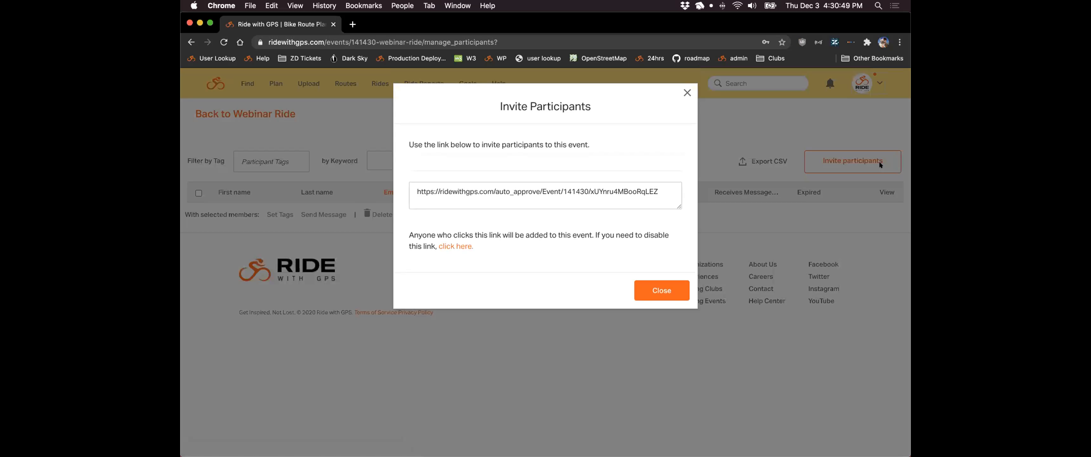
click(687, 90)
- Go back through the Webinar Ride event to the Ride with GPS Cycling Club home page
click(227, 114)
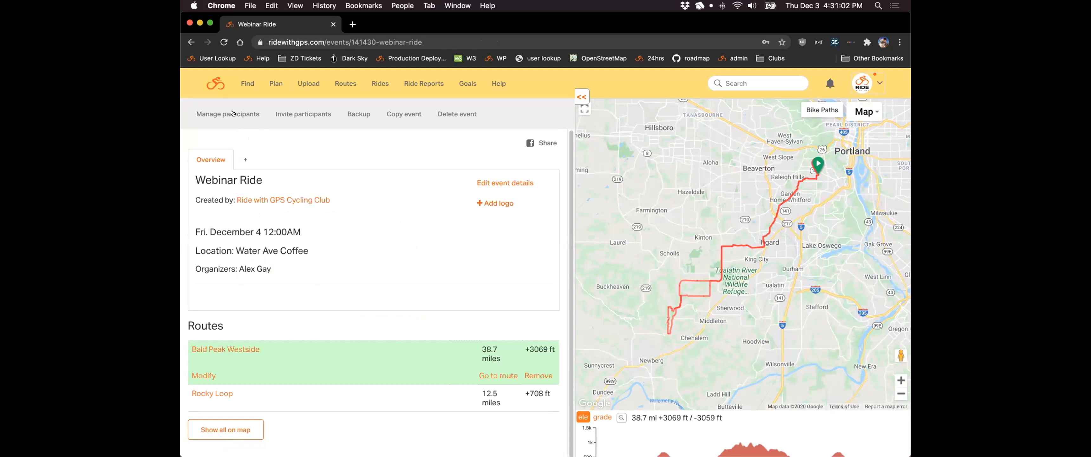
click(191, 42)
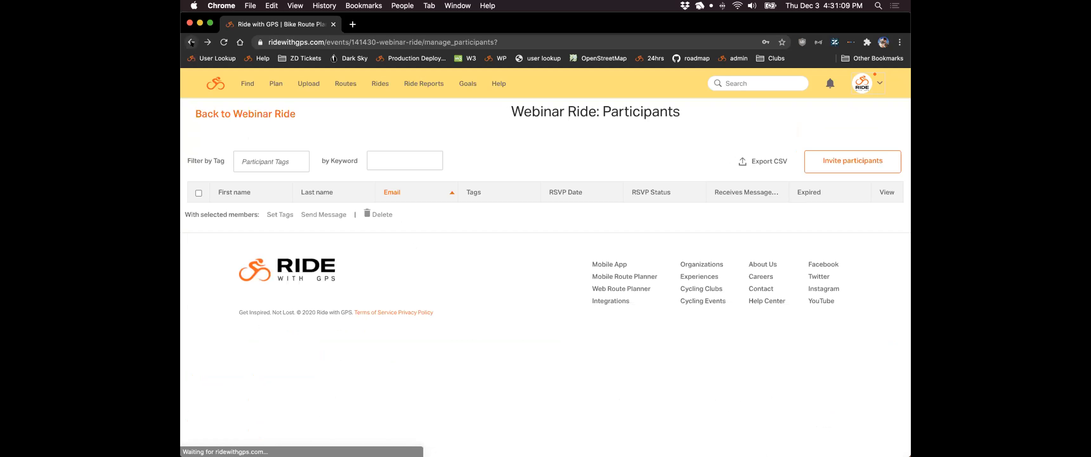
click(210, 82)
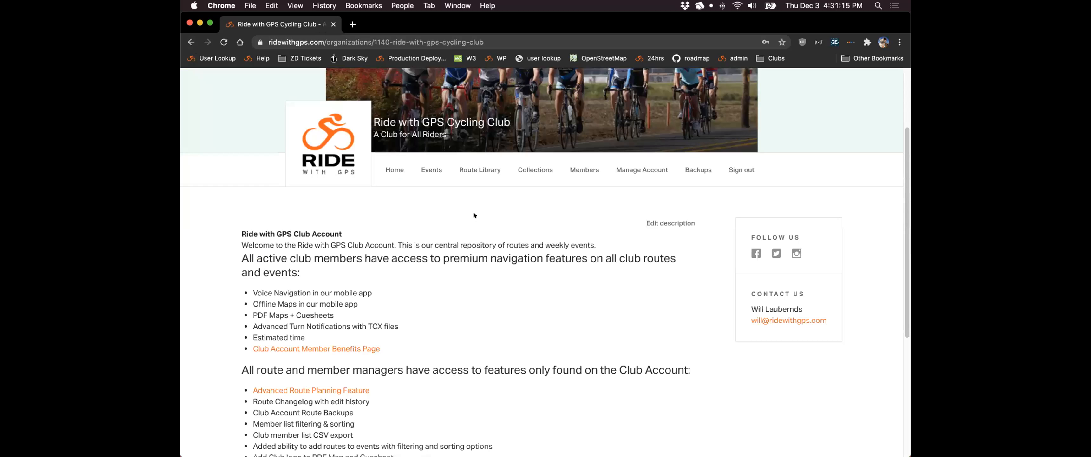
- Show the club's events in List View and start Create Embed for the Upcoming Rides calendar
click(437, 170)
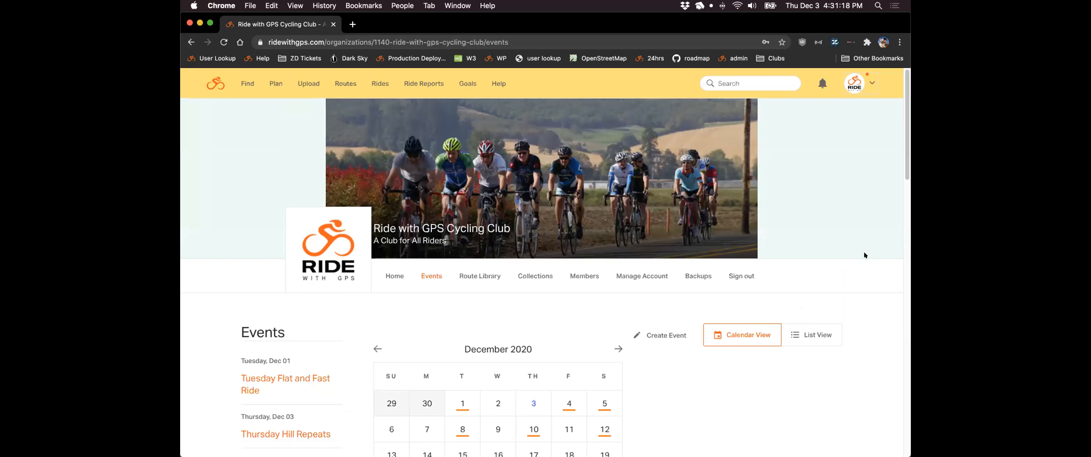
scroll(864, 254, down, 5)
scroll(865, 255, down, 5)
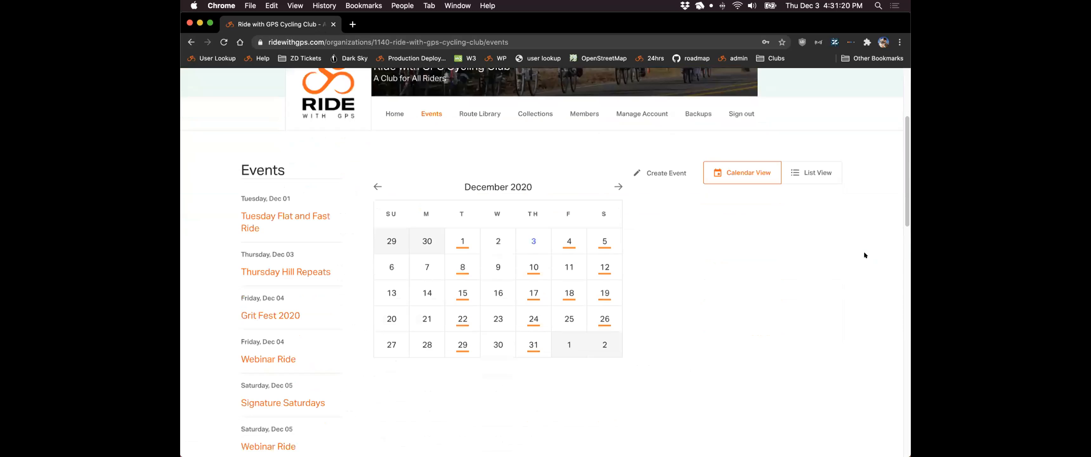
scroll(863, 251, up, 10)
click(833, 154)
scroll(865, 174, down, 2)
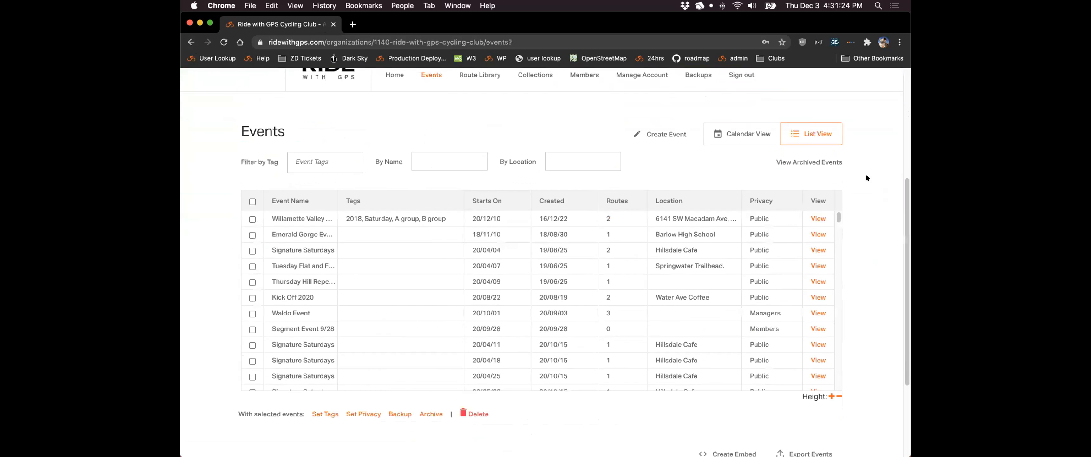
scroll(865, 174, down, 2)
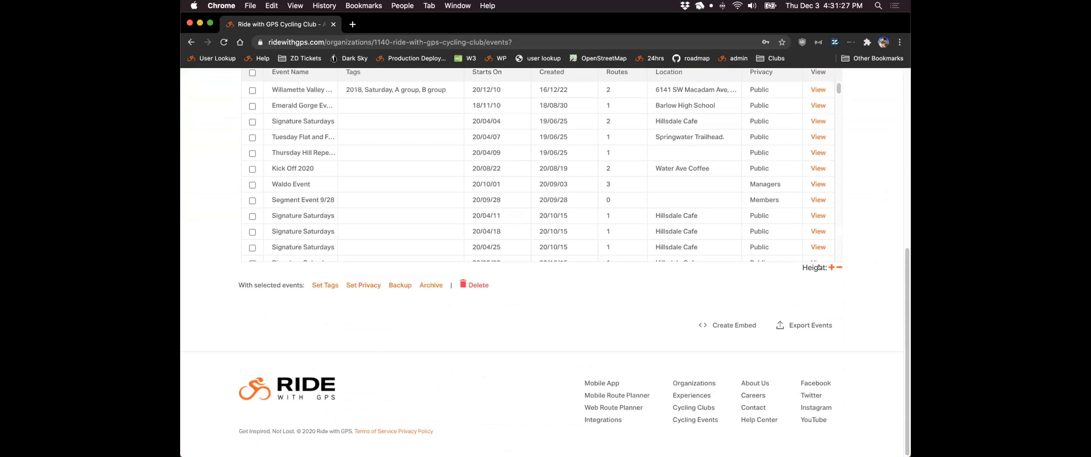
click(707, 325)
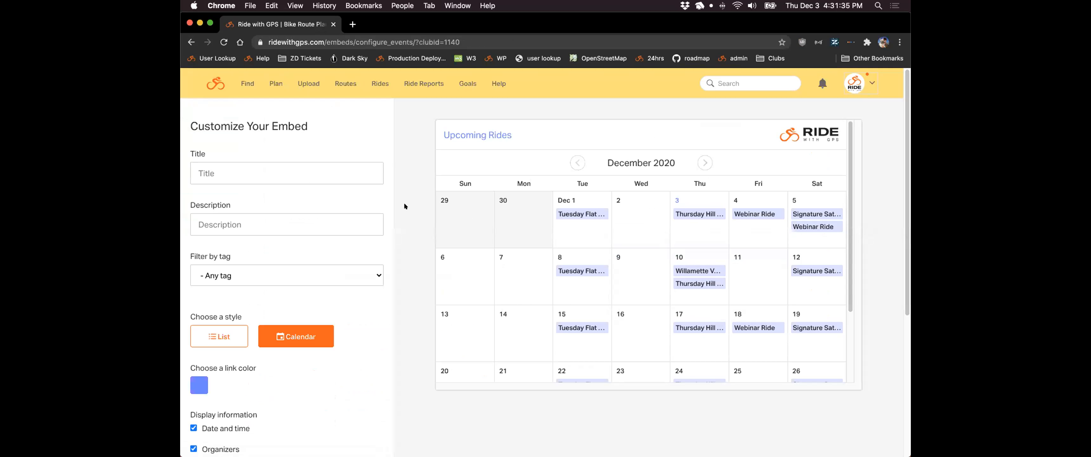
- Bring up the calendar's iframe Embed Code, select all of it, then dismiss the code window
scroll(404, 206, down, 1)
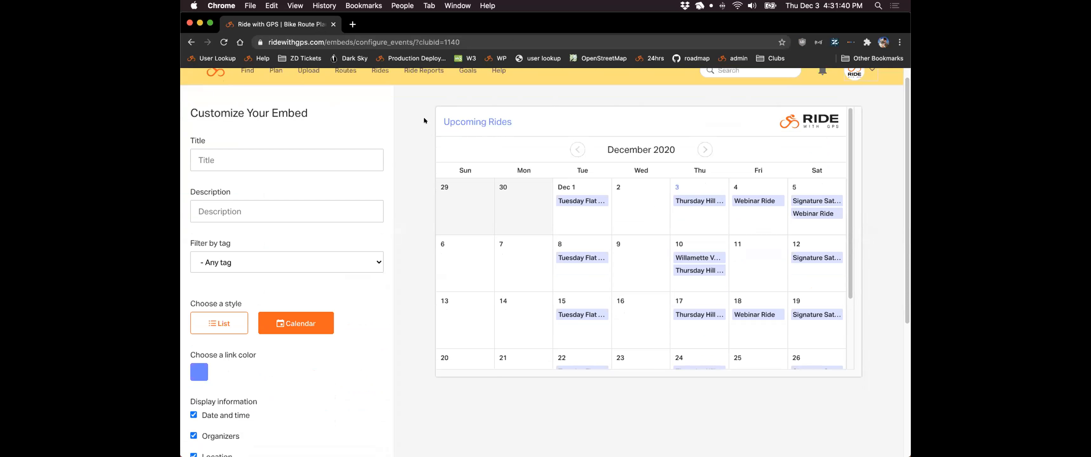
scroll(428, 124, down, 1)
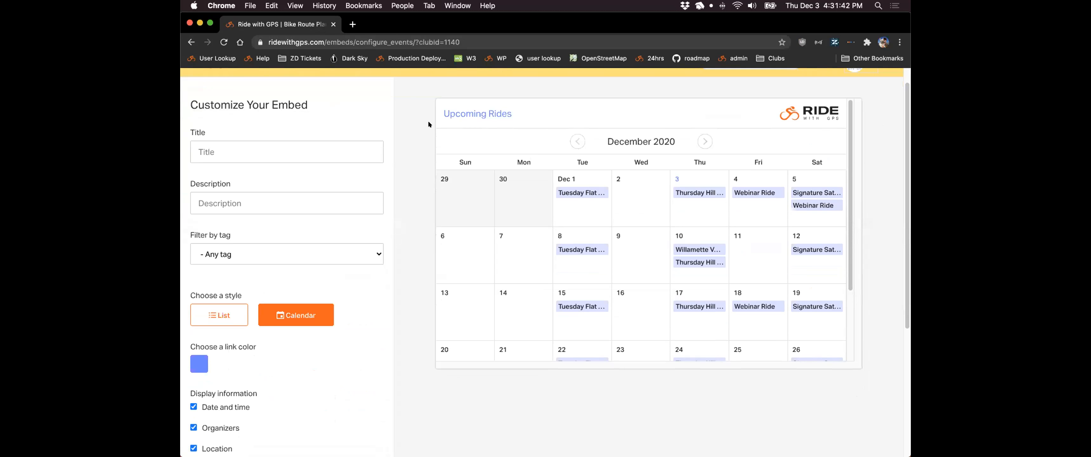
scroll(425, 133, down, 10)
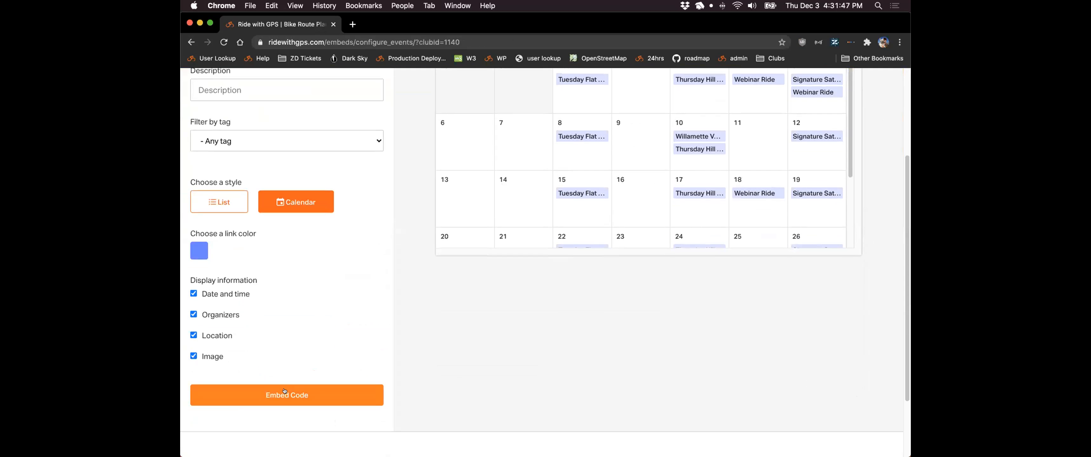
click(284, 391)
drag(437, 171, 656, 202)
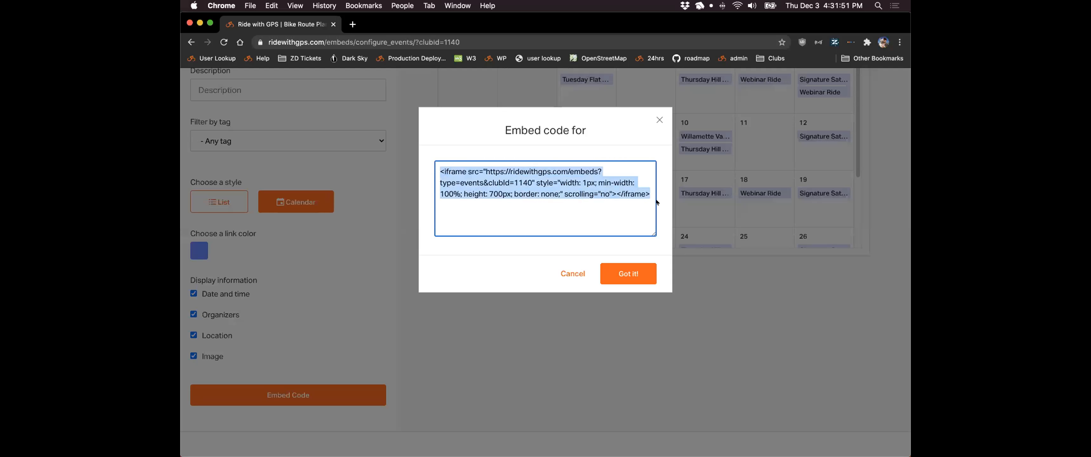
click(659, 120)
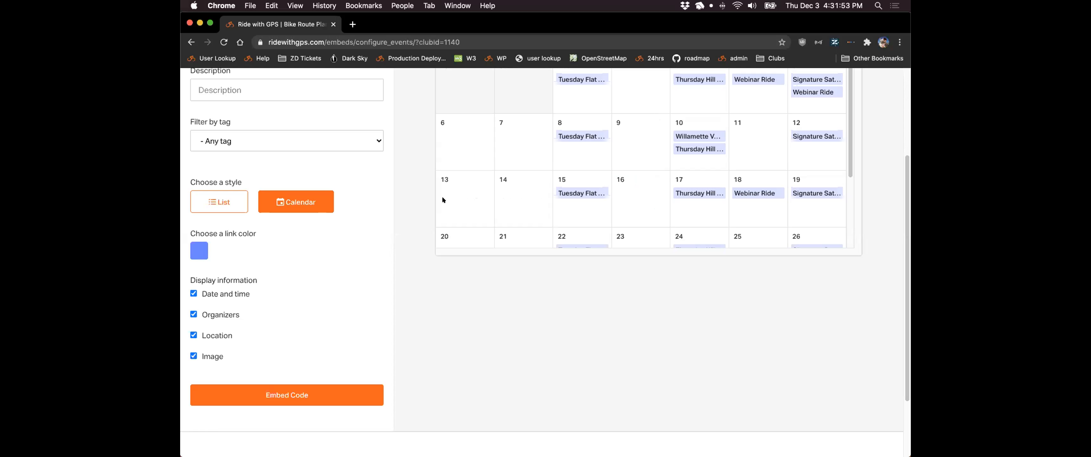
scroll(411, 211, up, 3)
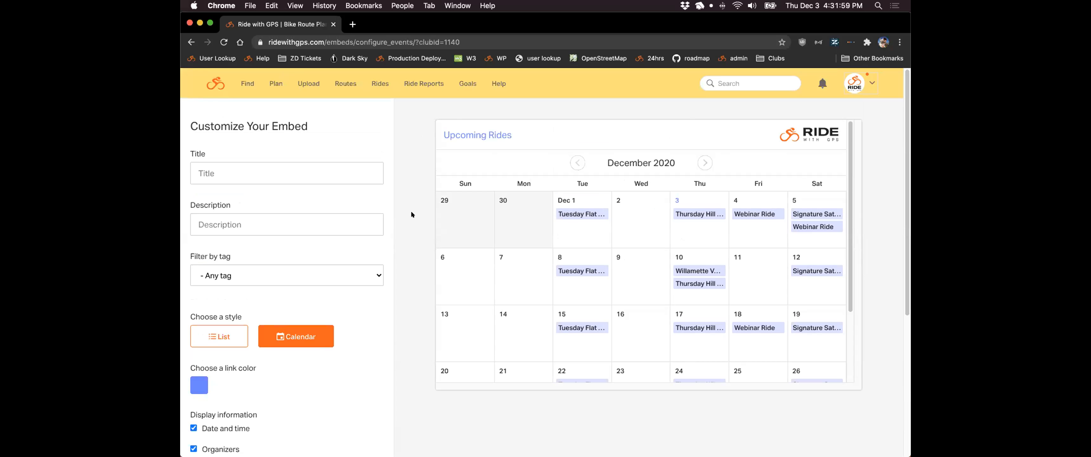
- Preview the embed as List then Calendar, and open the Dec 8 Tuesday Flat and Fast Ride event
click(220, 337)
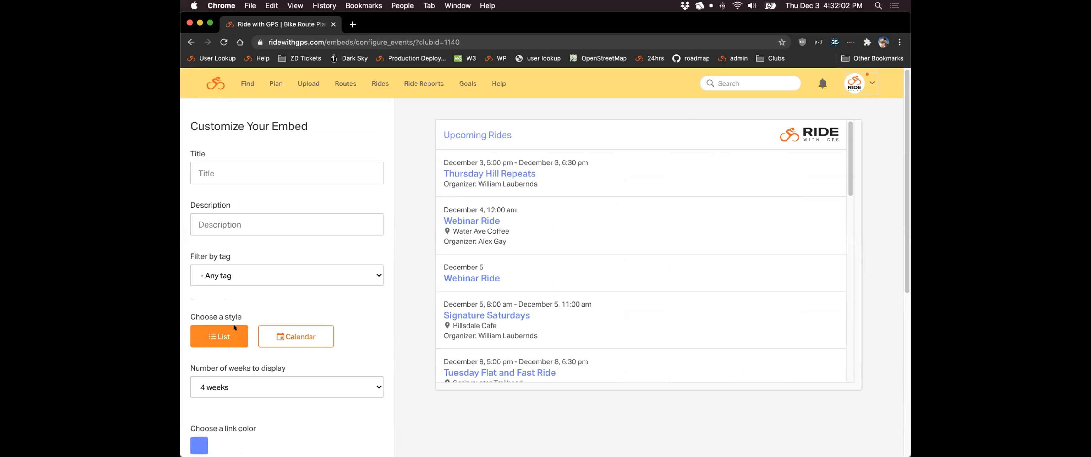
scroll(694, 185, down, 1)
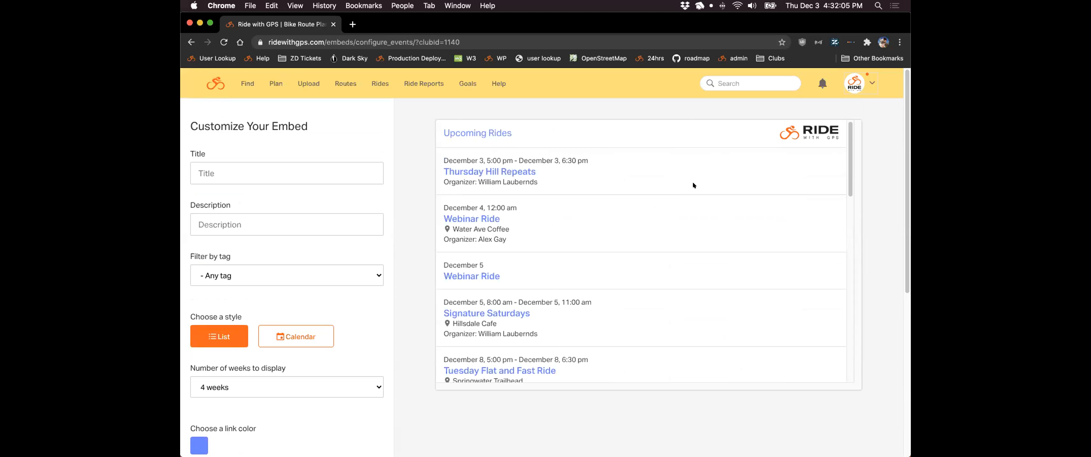
scroll(703, 206, up, 1)
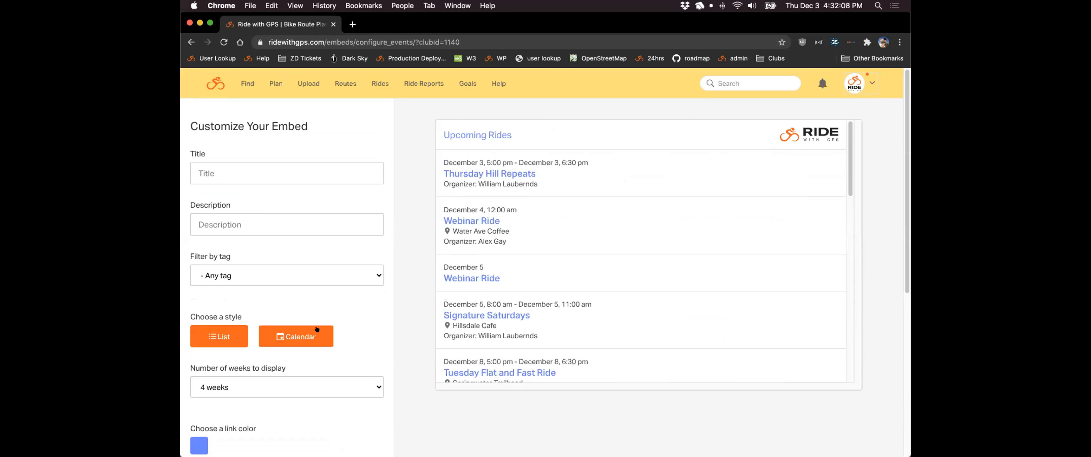
click(296, 336)
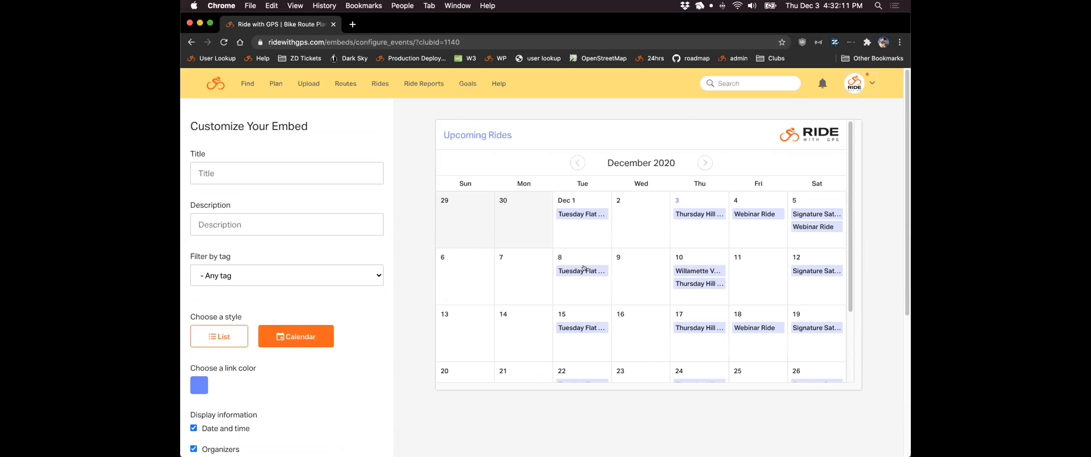
mouse_move(584, 266)
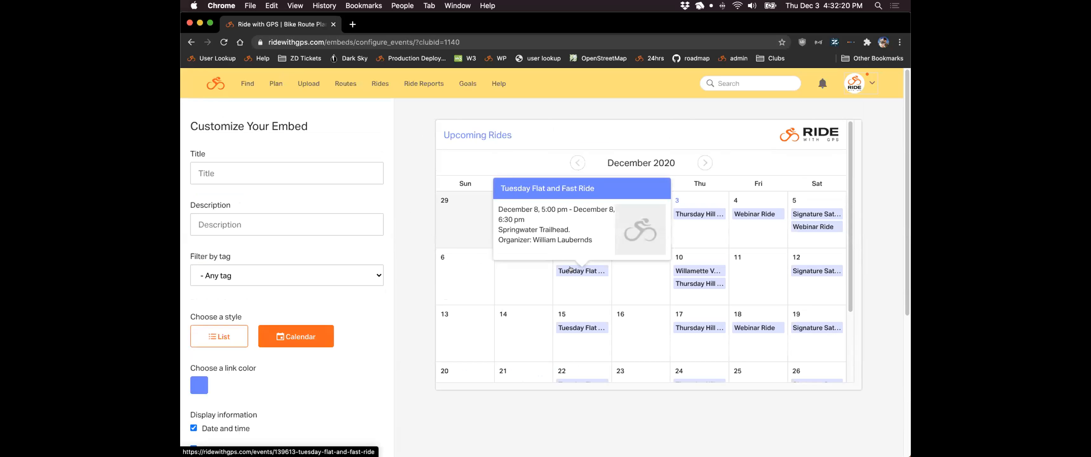
click(570, 270)
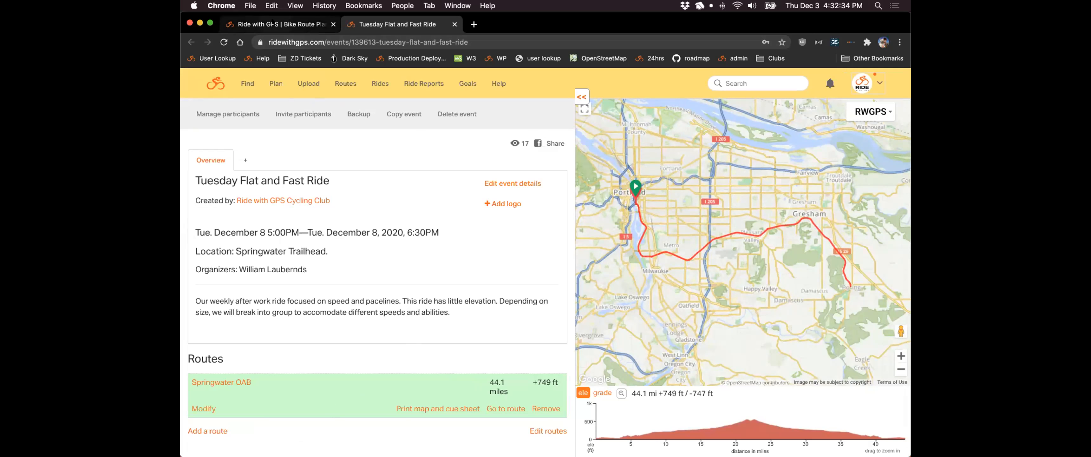
- Return to the embed customization page, look it over, then go back to the club's Events page
click(312, 24)
scroll(395, 173, down, 3)
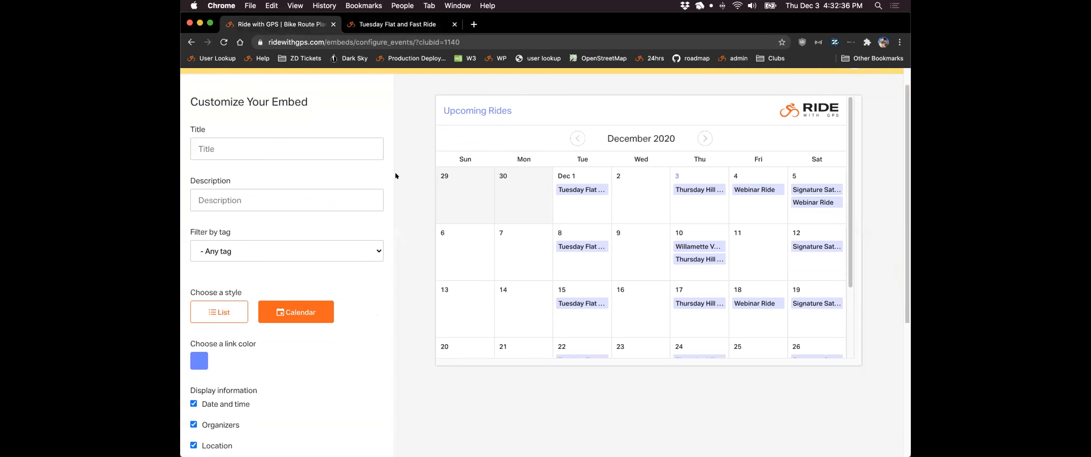
scroll(395, 175, down, 1)
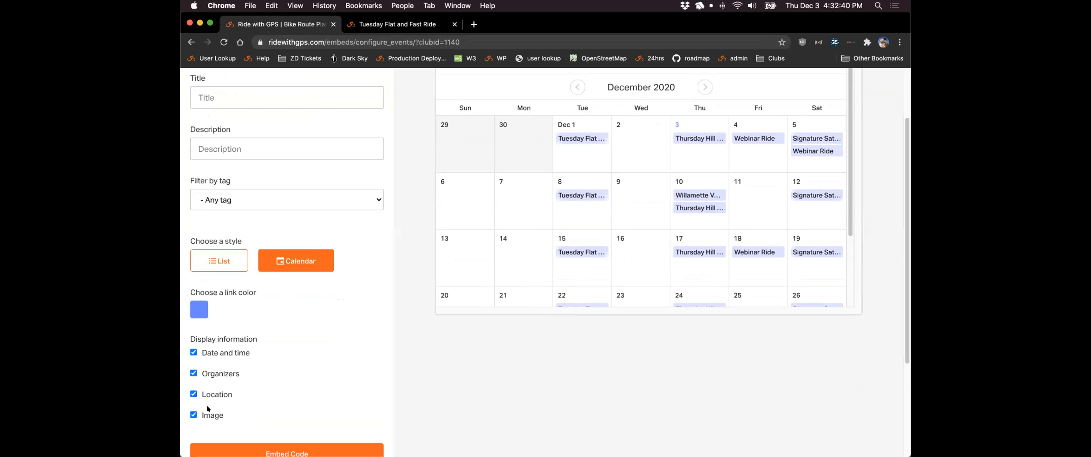
mouse_move(583, 252)
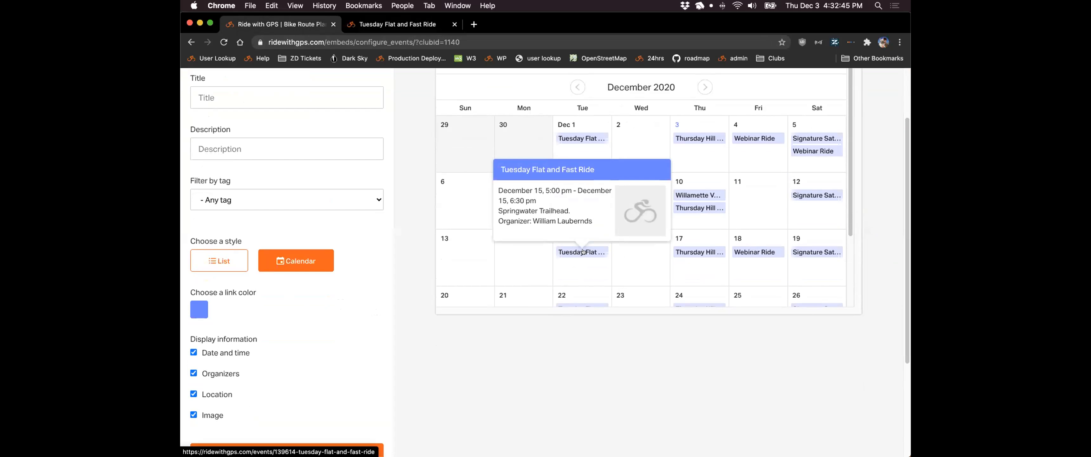
scroll(621, 265, up, 2)
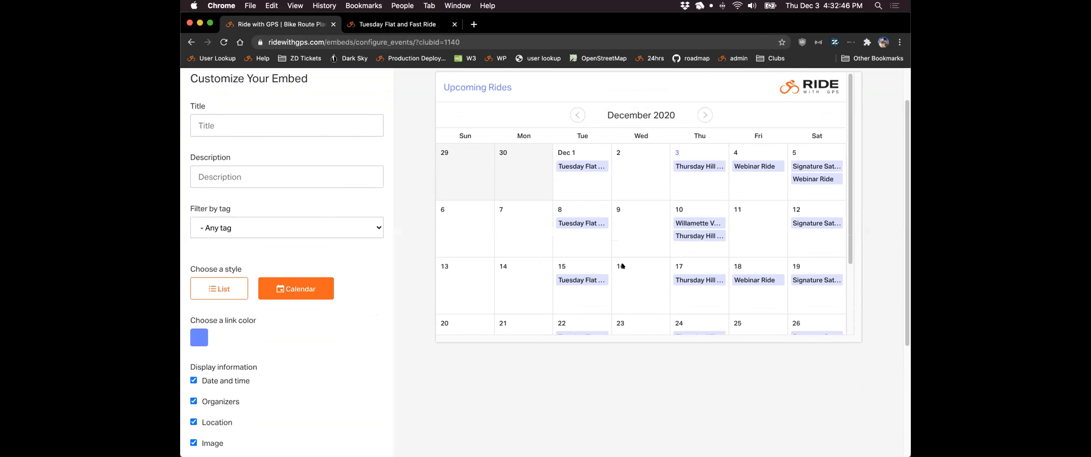
mouse_move(756, 179)
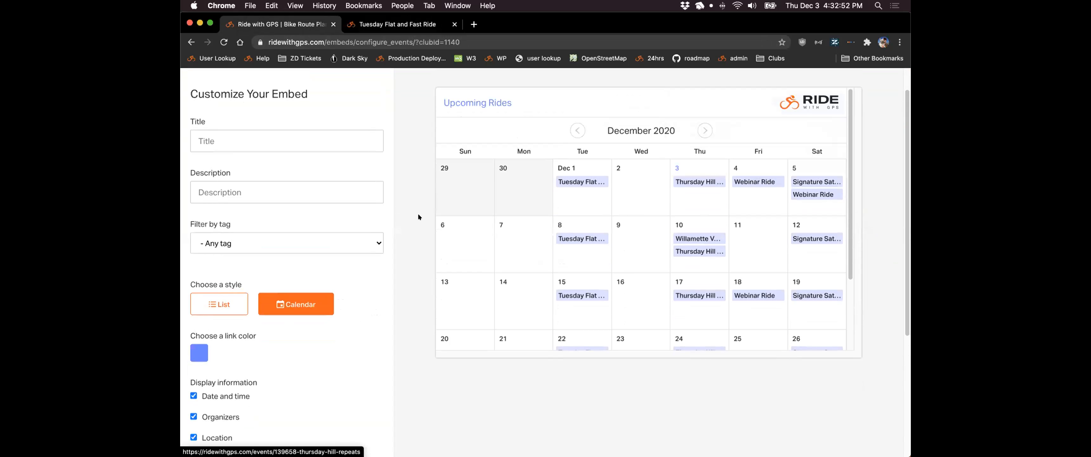
scroll(416, 210, up, 2)
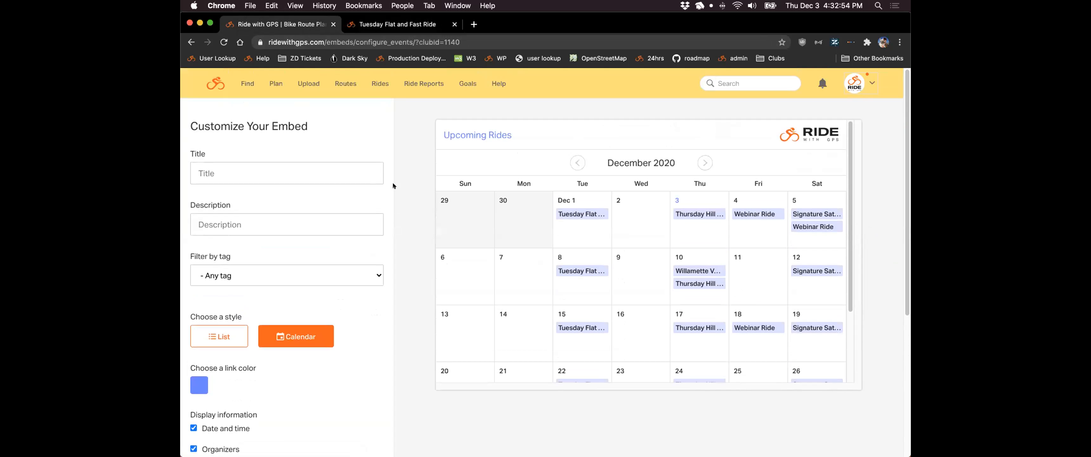
click(191, 42)
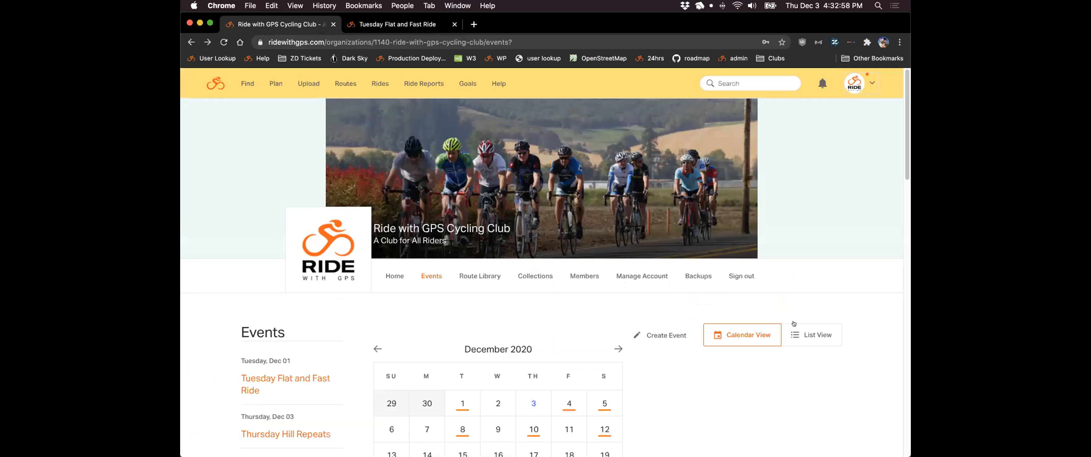
- Switch the club's events to List View and scroll through the events table
click(809, 334)
scroll(872, 274, down, 6)
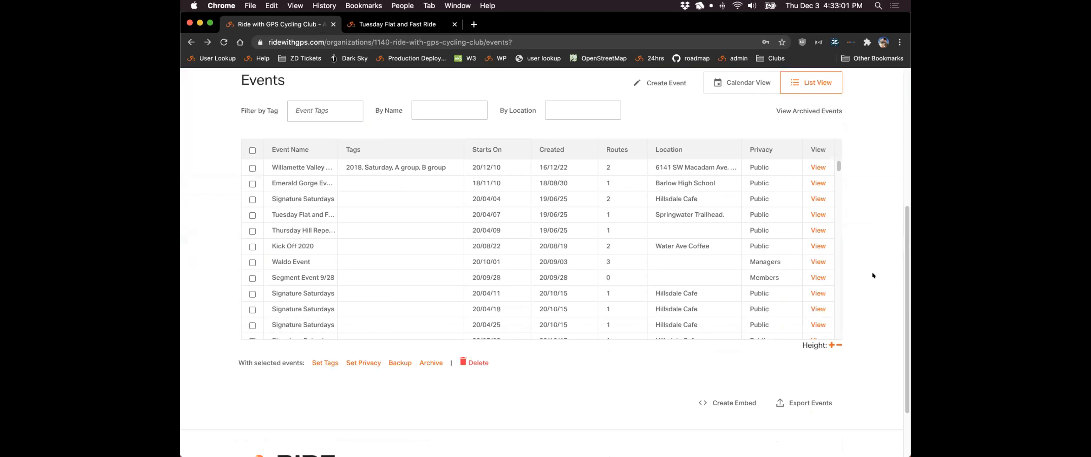
scroll(872, 271, up, 2)
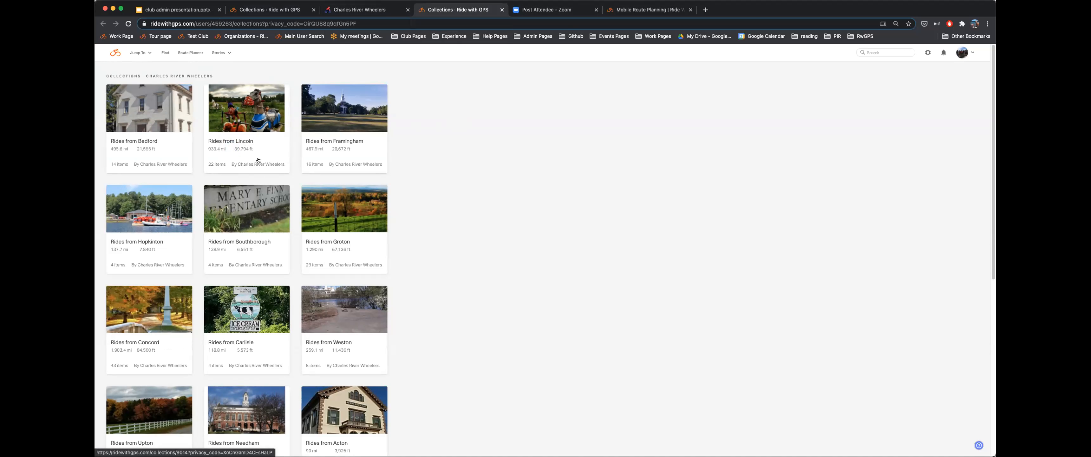
click(276, 10)
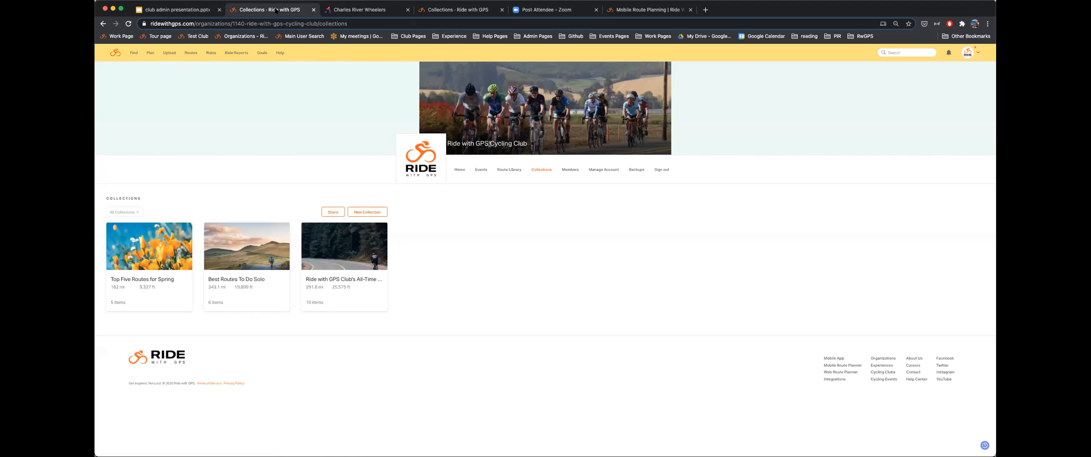
click(460, 170)
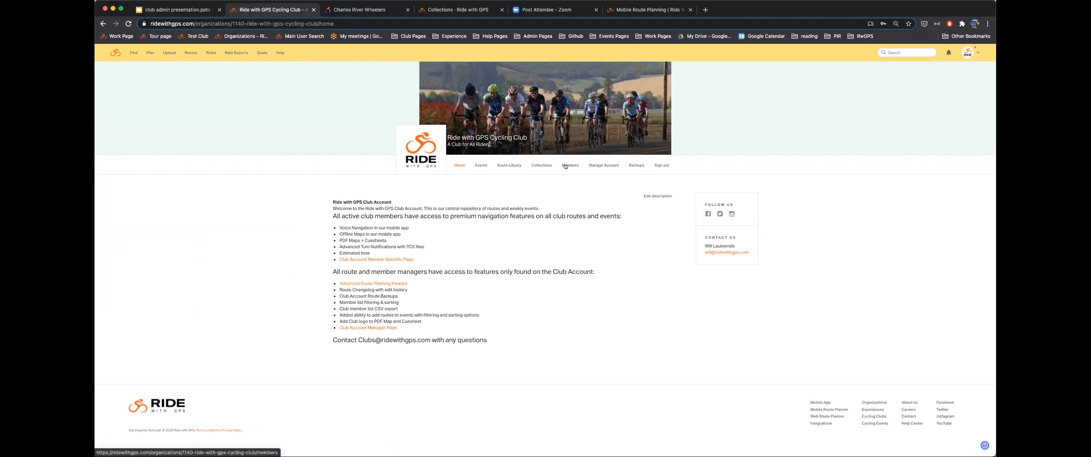
click(540, 165)
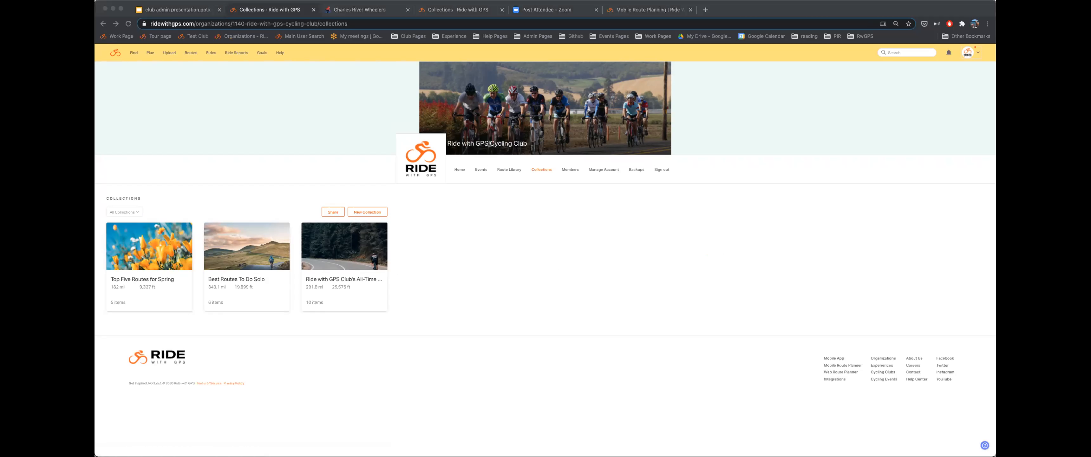
click(503, 169)
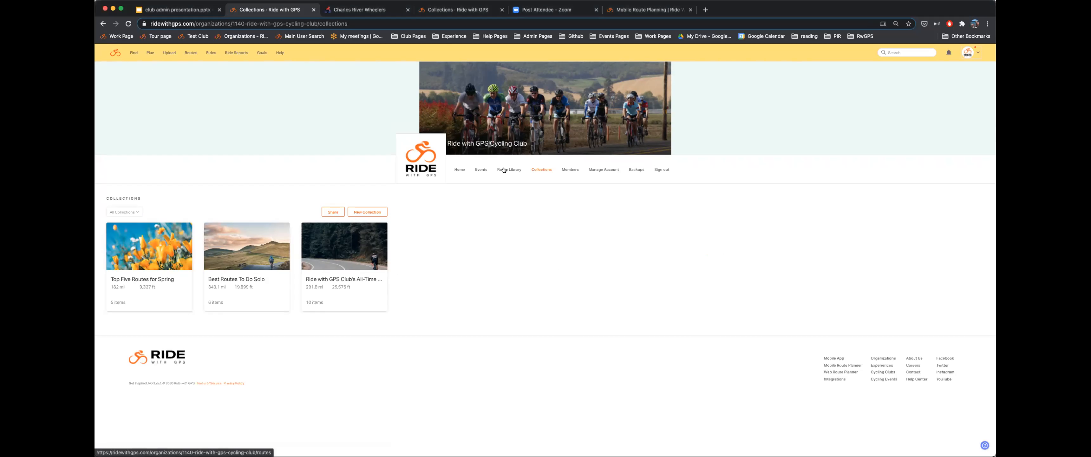
click(504, 169)
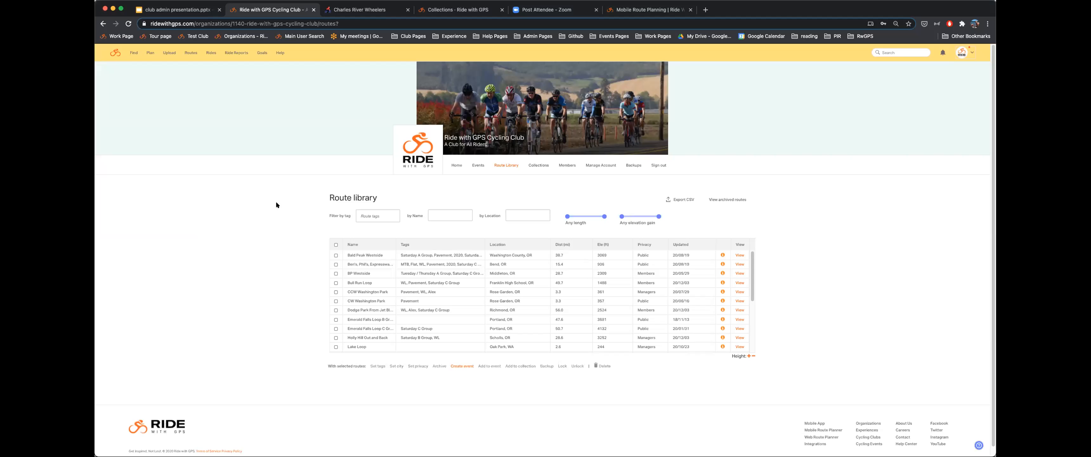
click(539, 165)
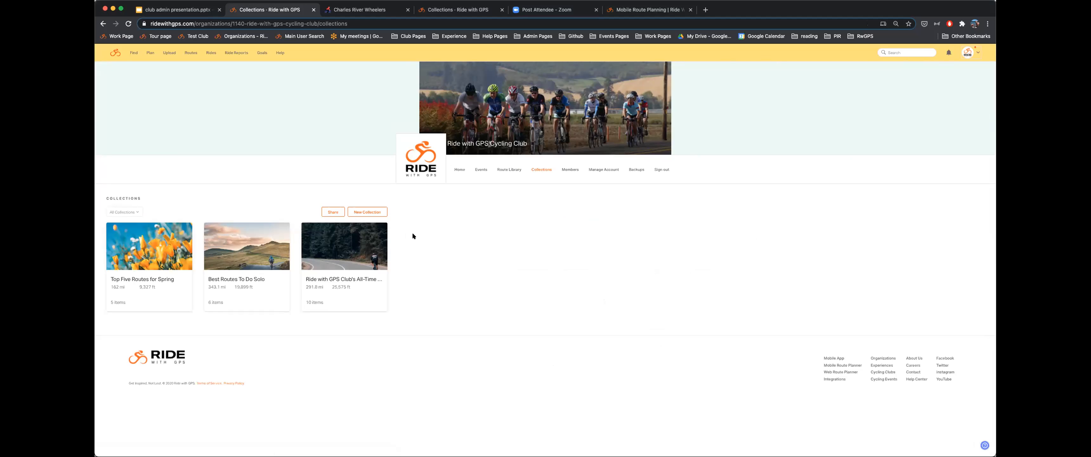
- Look through the Best Routes To Do Solo collection, then return to the collections list
click(245, 248)
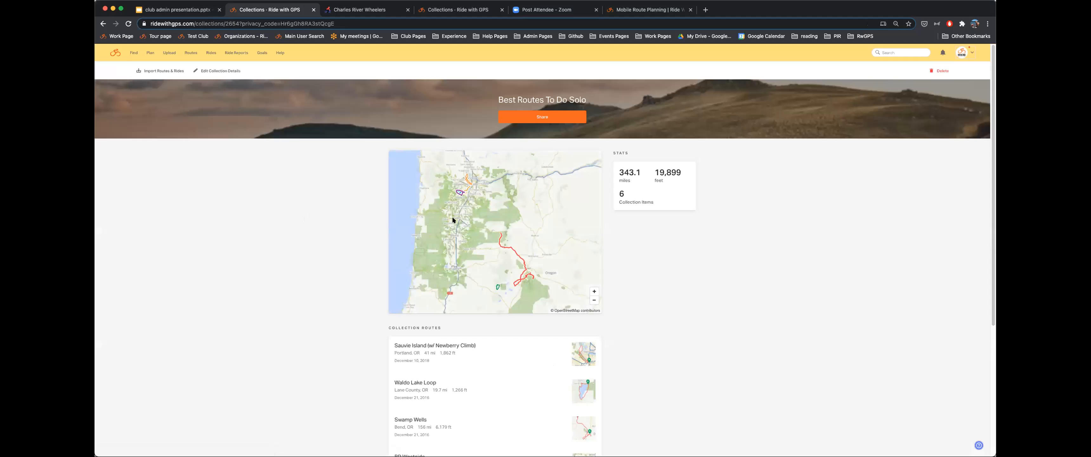
scroll(378, 270, down, 5)
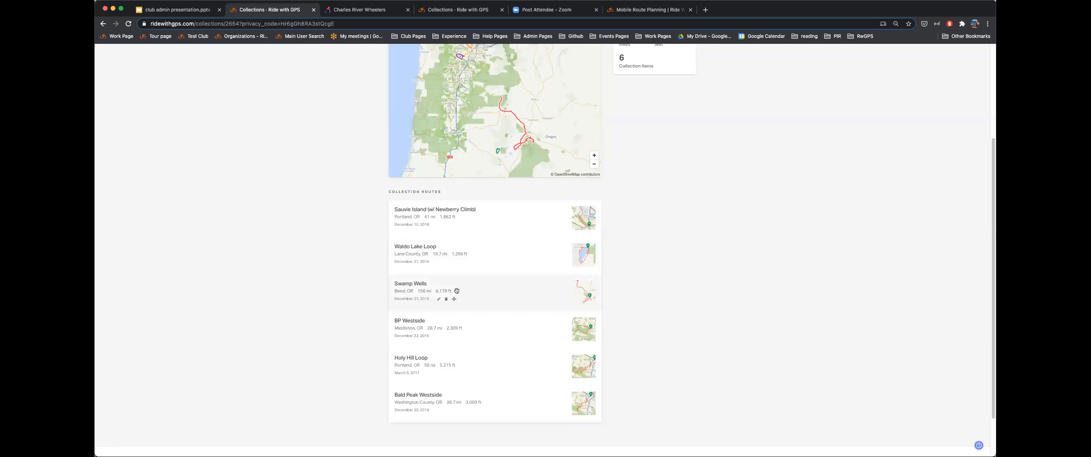
scroll(450, 244, up, 3)
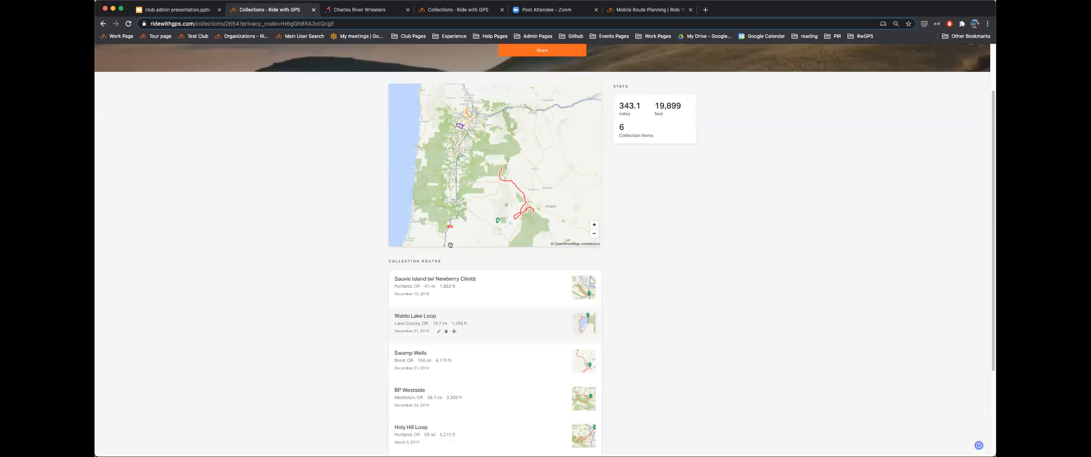
scroll(450, 245, up, 3)
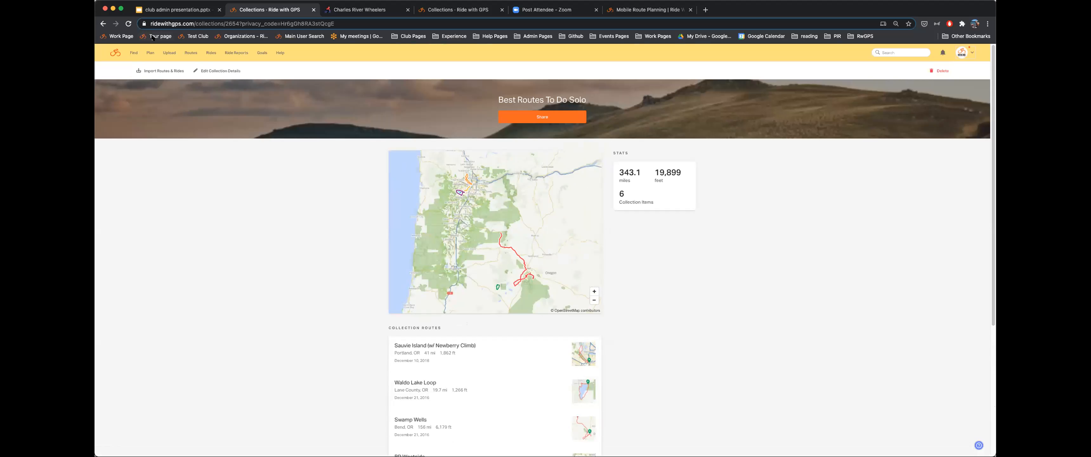
click(103, 23)
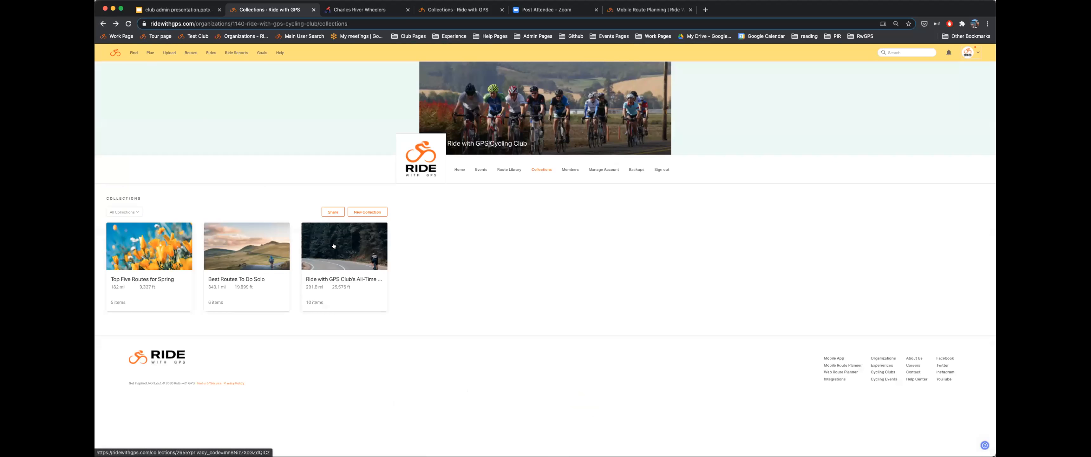
- Open Club's All-Time Favorite Routes and scroll its 10 routes, 291.8 miles, 25,575 ft
click(334, 245)
scroll(325, 171, down, 2)
scroll(442, 230, down, 3)
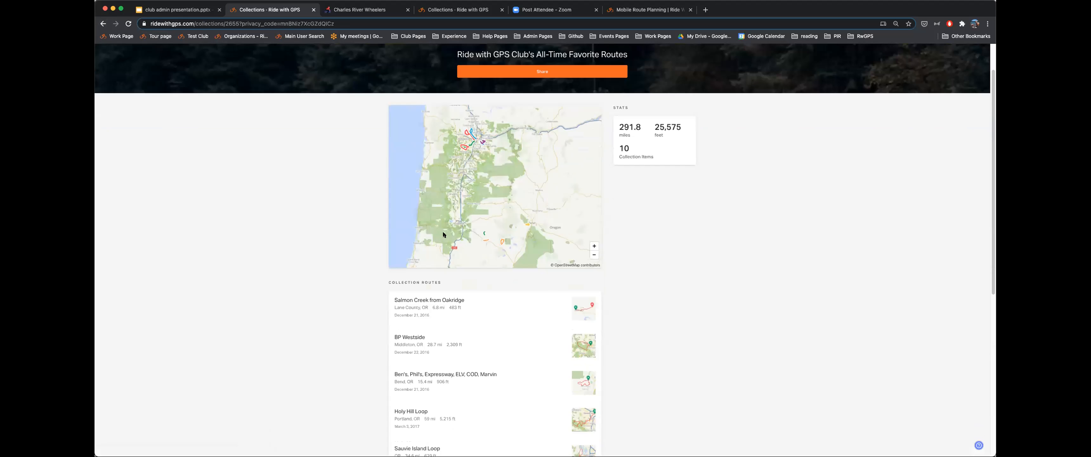
scroll(449, 351, down, 2)
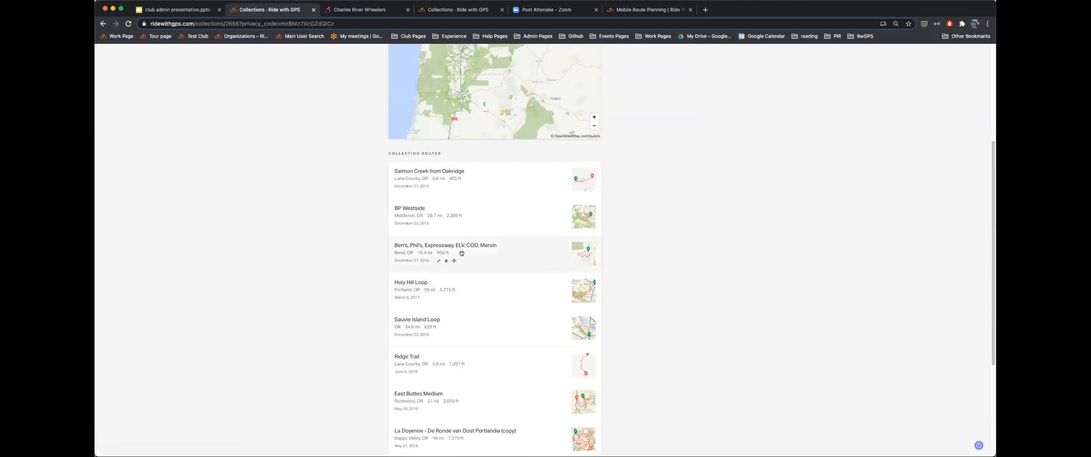
scroll(474, 251, up, 5)
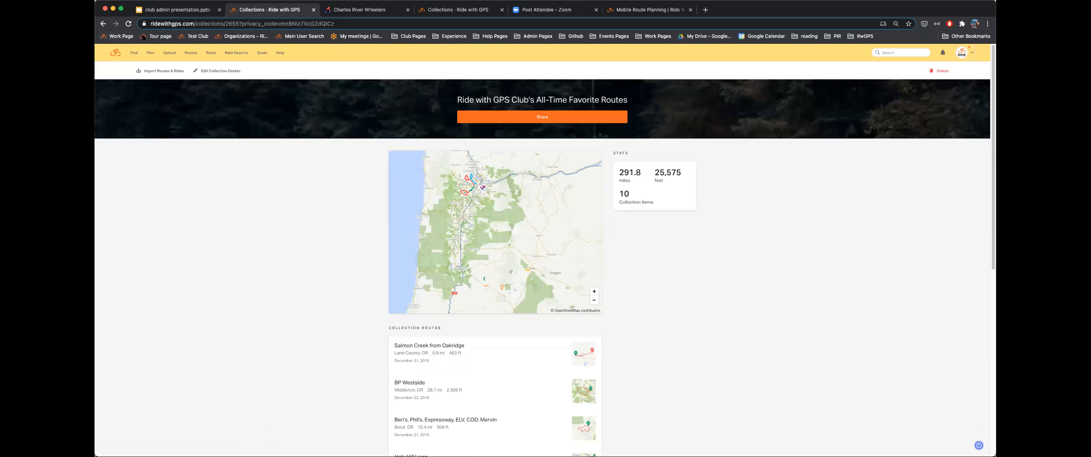
- Import the Sauvie Island Loop route into All-Time Favorite Routes, then return to Collections
click(160, 71)
scroll(488, 191, down, 5)
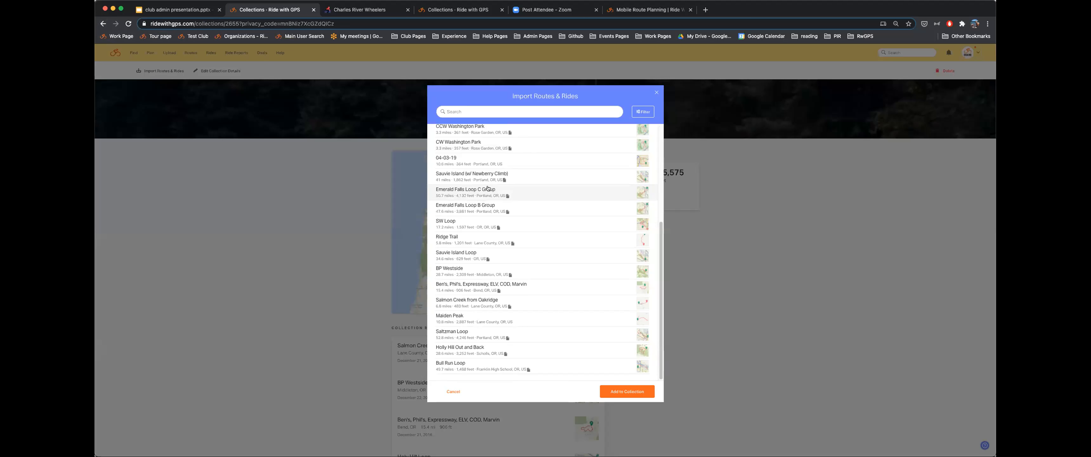
click(438, 254)
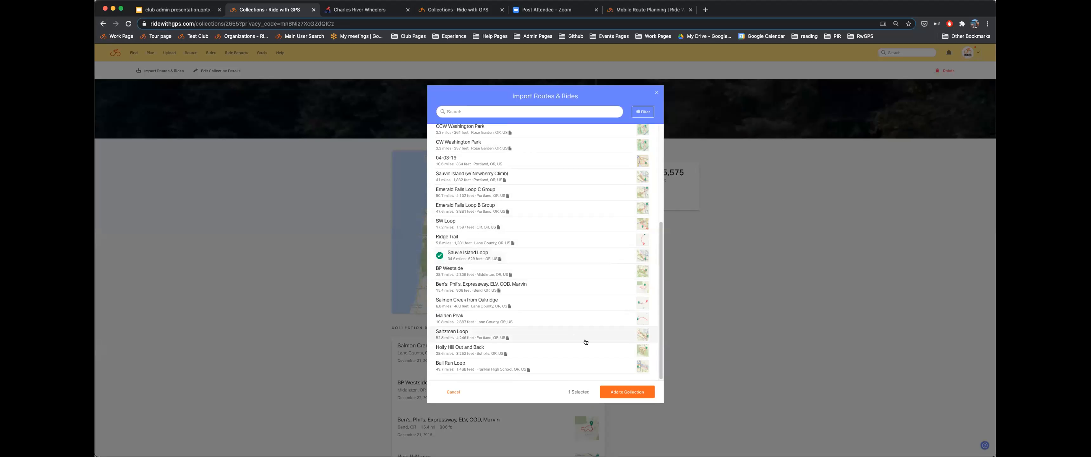
click(630, 392)
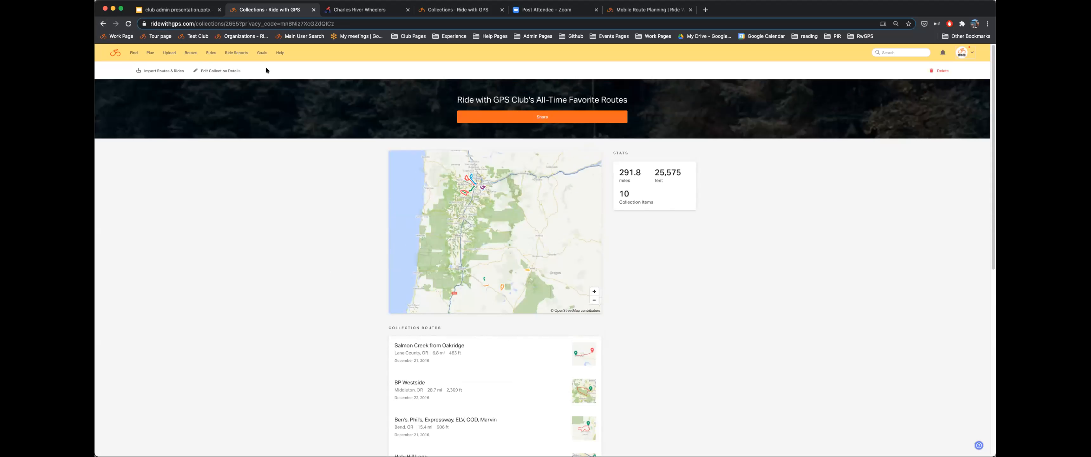
click(103, 23)
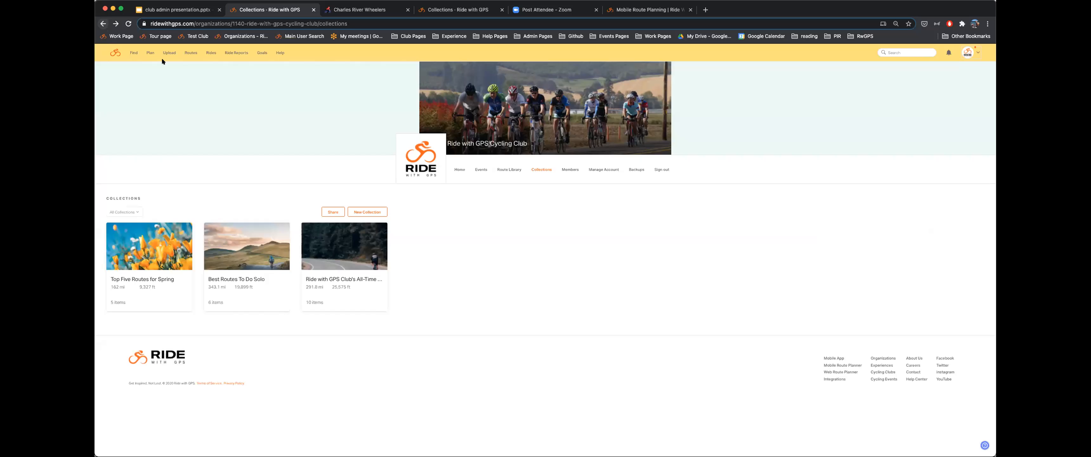
- Copy the club collections share link and load it from the address bar
click(330, 211)
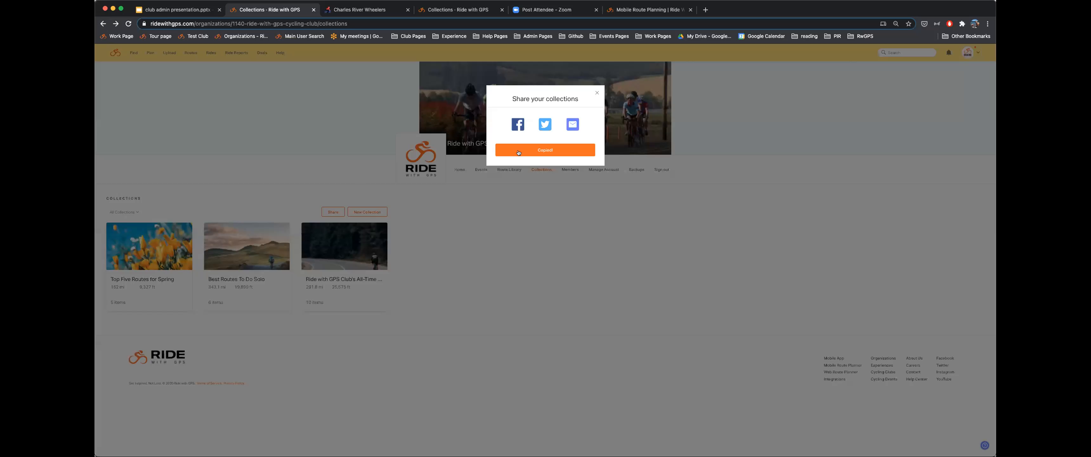
click(331, 23)
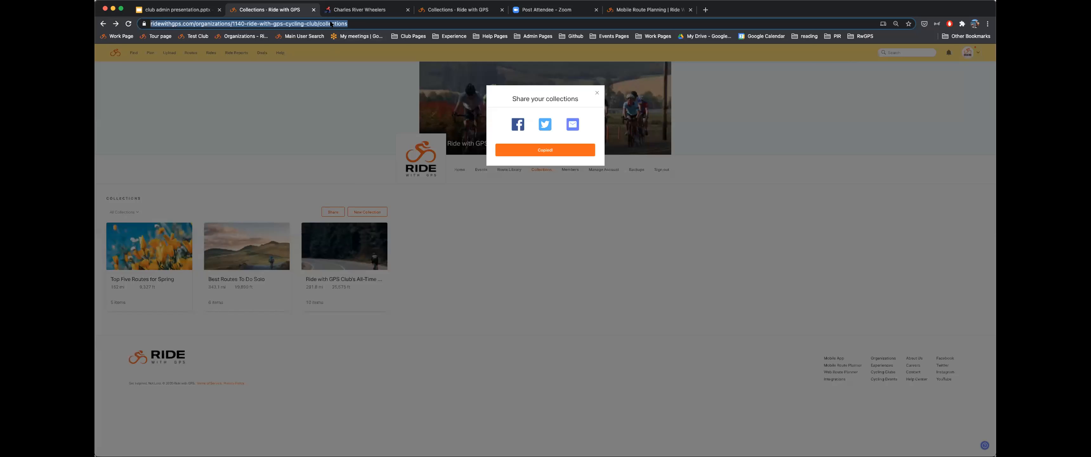
key(ctrl+v)
key(Return)
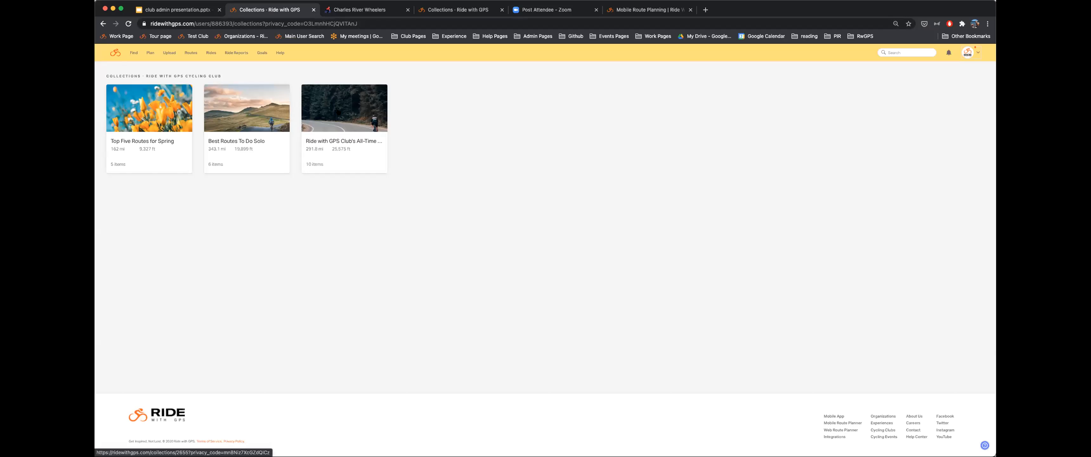
- Open and leave All-Time Favorite Routes, then switch to the Charles River Wheelers collections tab
click(338, 108)
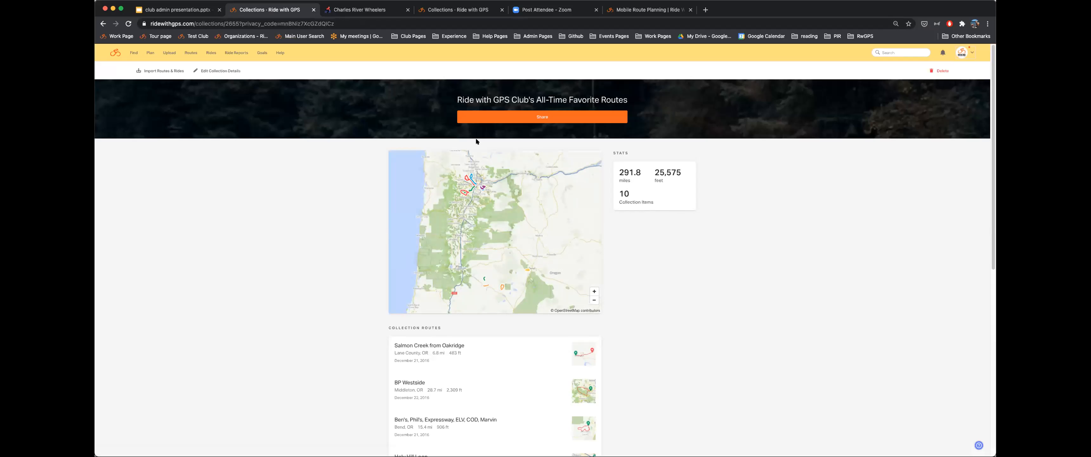
click(103, 23)
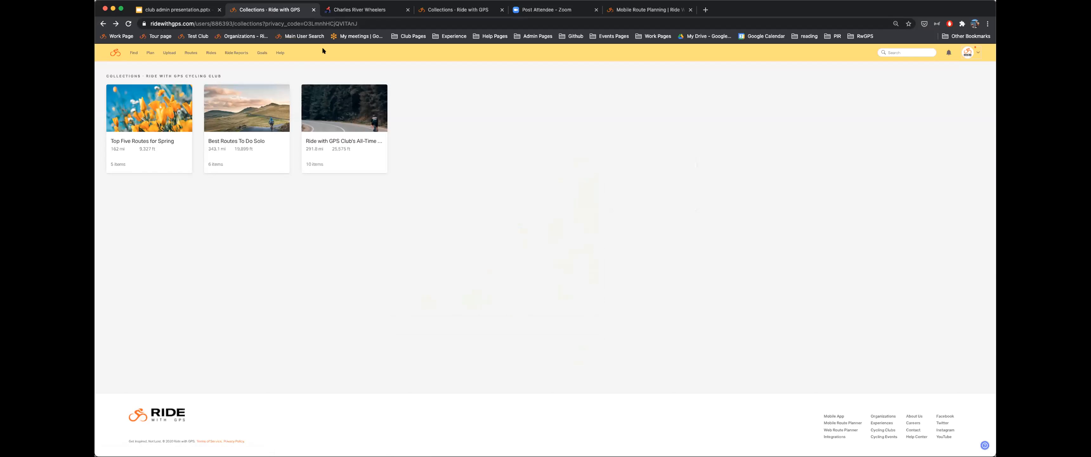
click(462, 10)
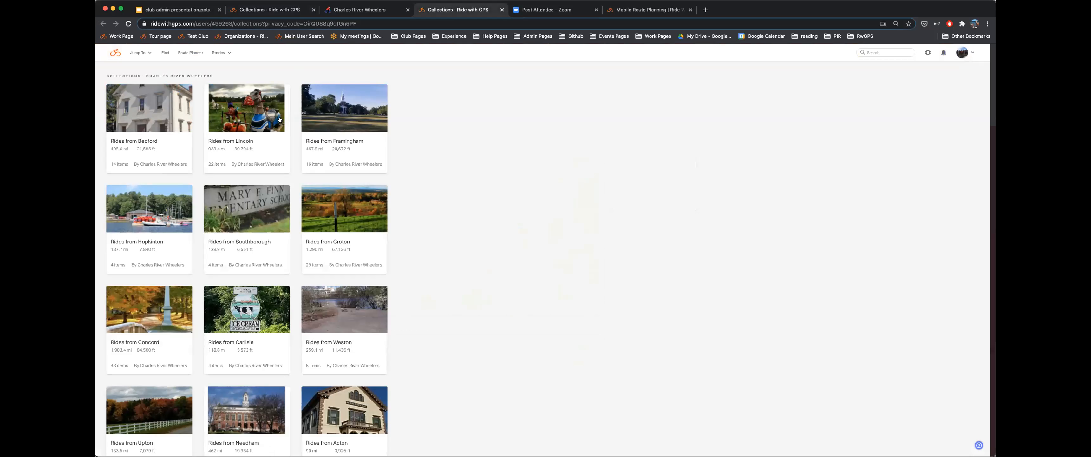
- Scroll through the Charles River Wheelers collections, such as Rides from Bedford and Concord
scroll(241, 169, down, 2)
scroll(241, 170, down, 5)
scroll(244, 171, up, 7)
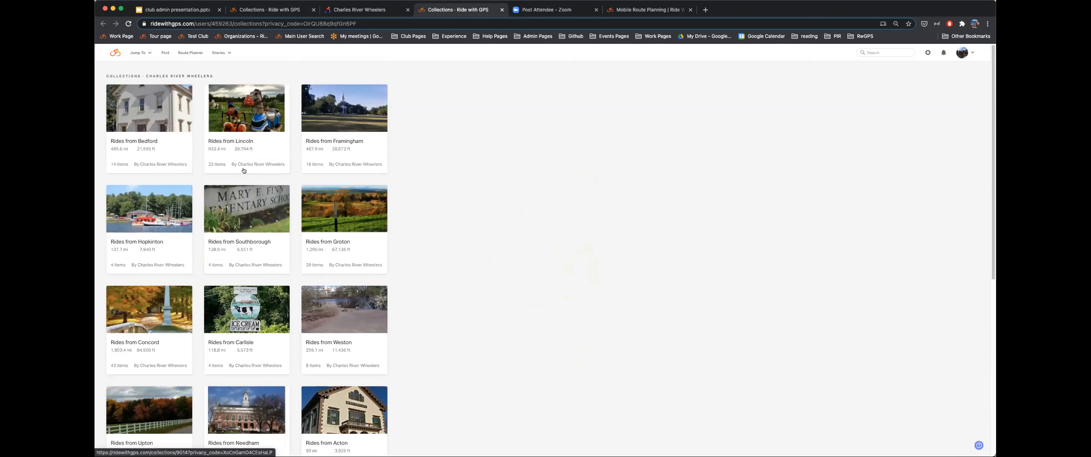
scroll(244, 171, down, 2)
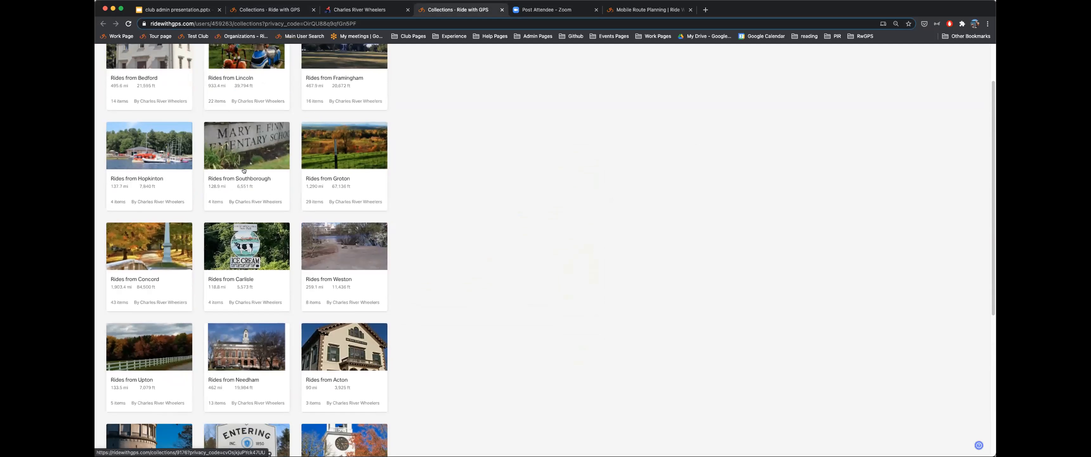
scroll(244, 170, down, 4)
scroll(244, 171, up, 6)
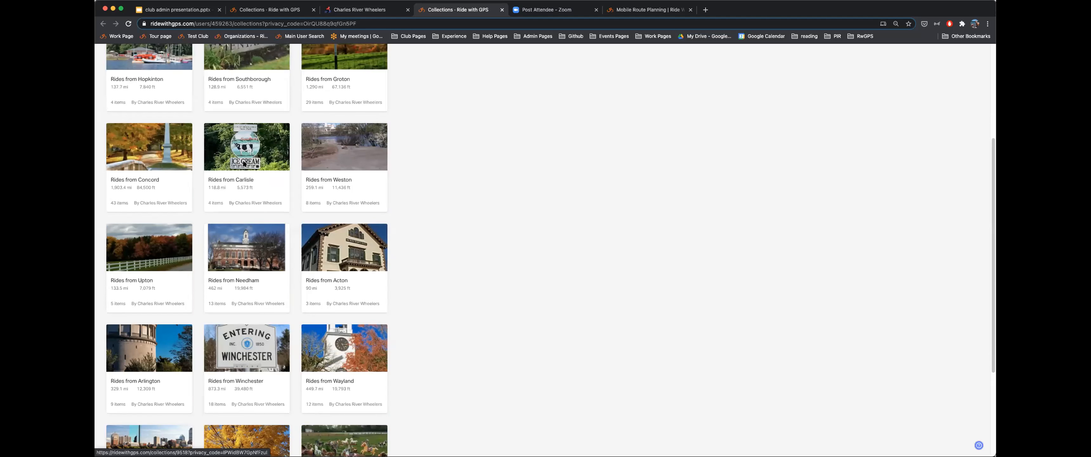
mouse_move(243, 164)
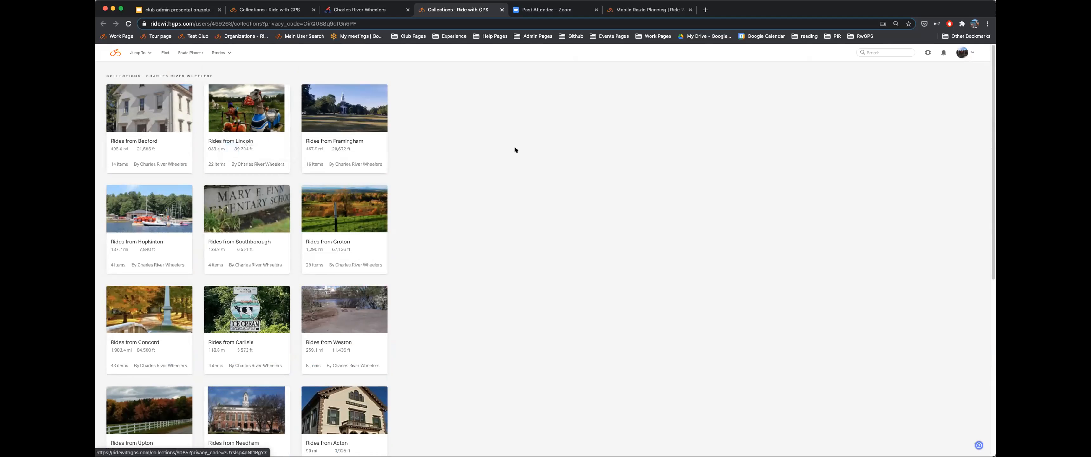
scroll(513, 166, down, 1)
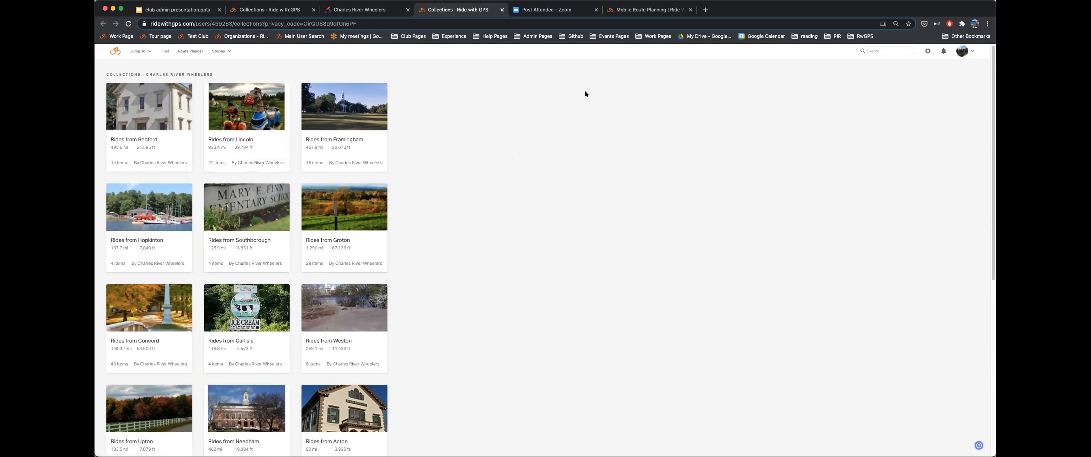
- Go from Mobile Route Planning help via Club Account to Club Member Benefits and enlarge the app screenshot
click(659, 9)
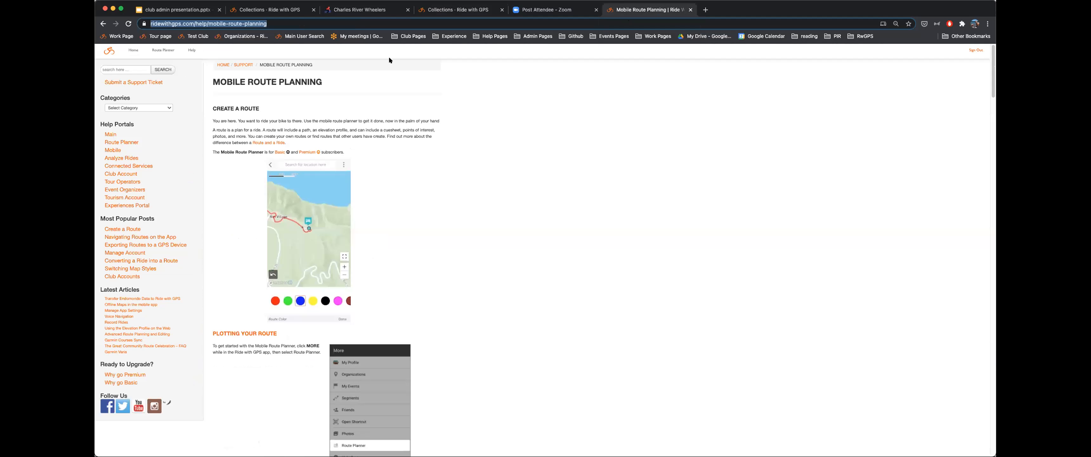
click(121, 172)
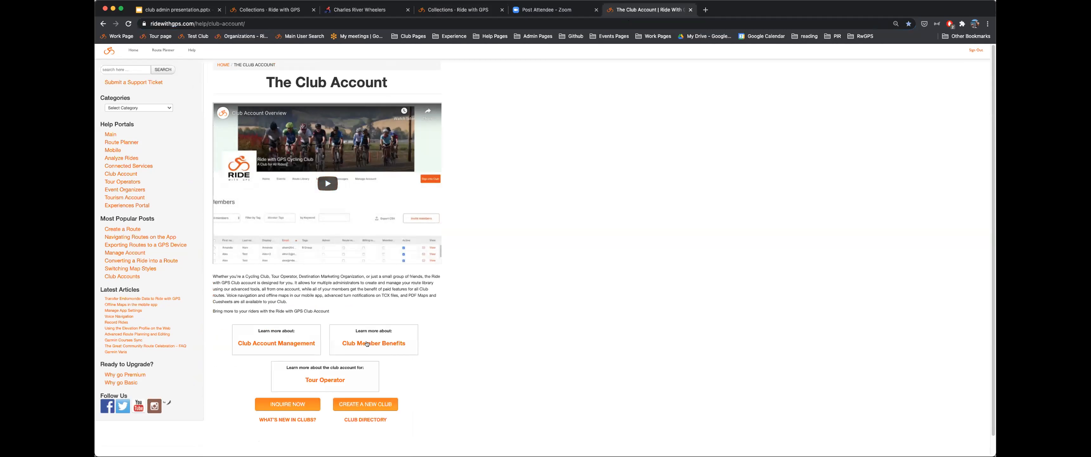
click(367, 343)
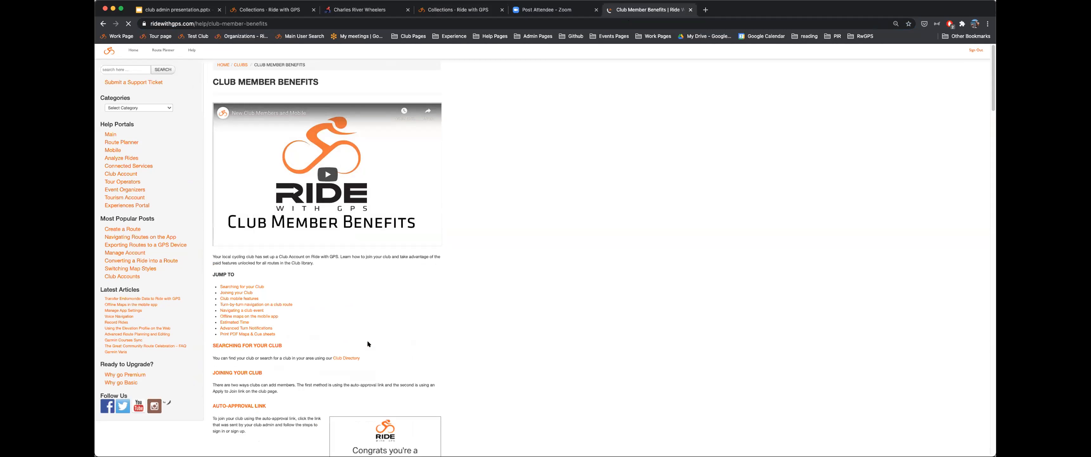
scroll(367, 277, down, 20)
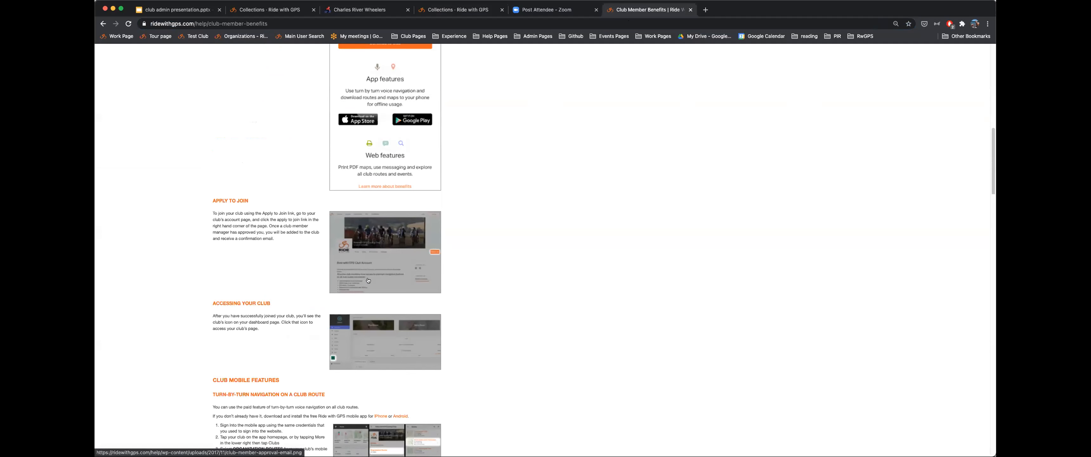
click(421, 302)
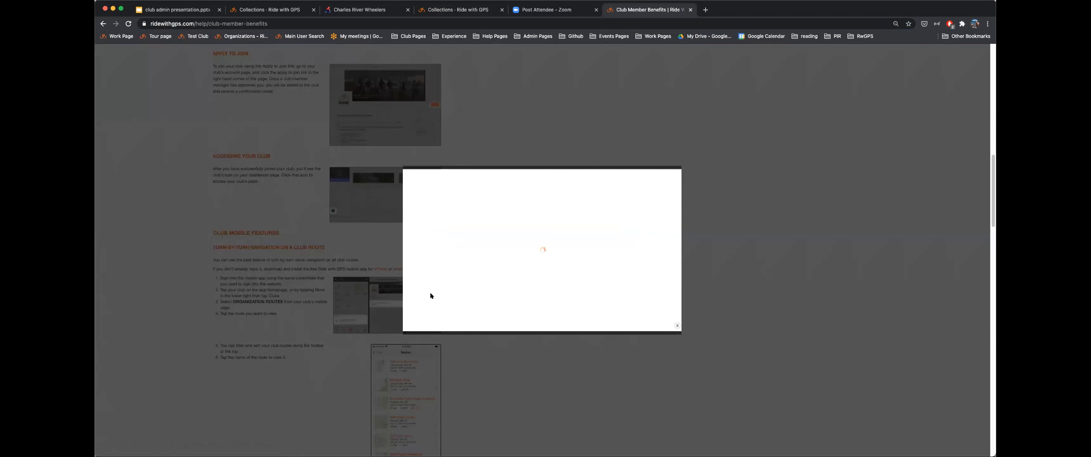
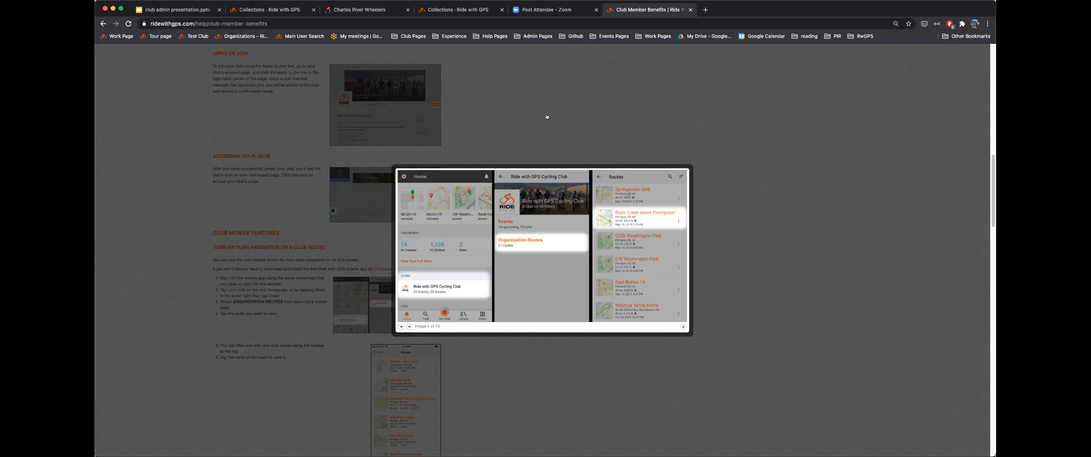
- Close the enlarged mobile app screenshot and switch back to the Ride with GPS Cycling Club tab
click(535, 118)
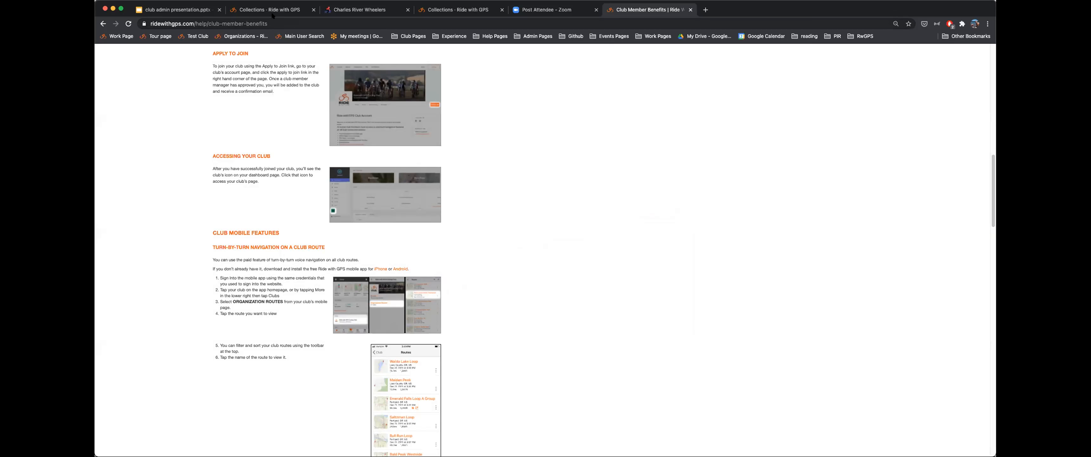
click(273, 12)
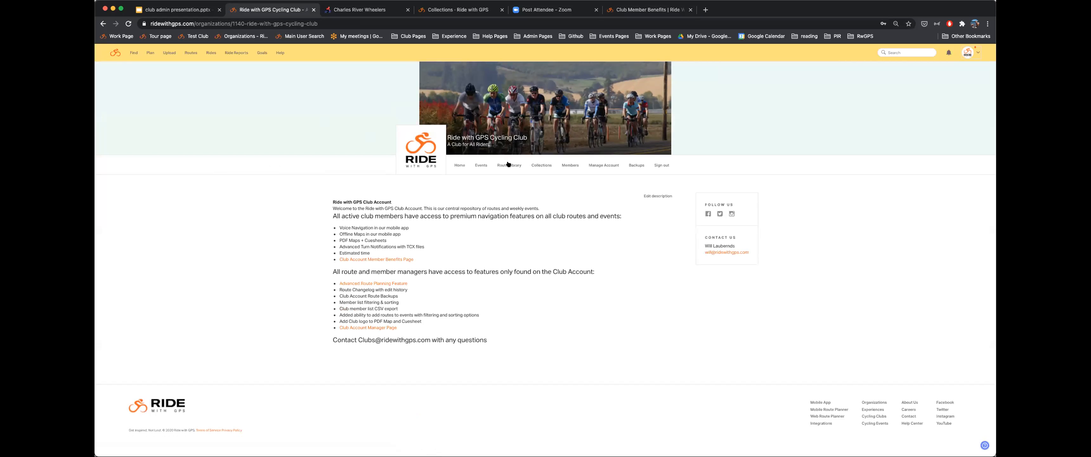
- Sign out of the club account and open the Drop off with Sky trip from the dashboard
click(973, 50)
click(970, 88)
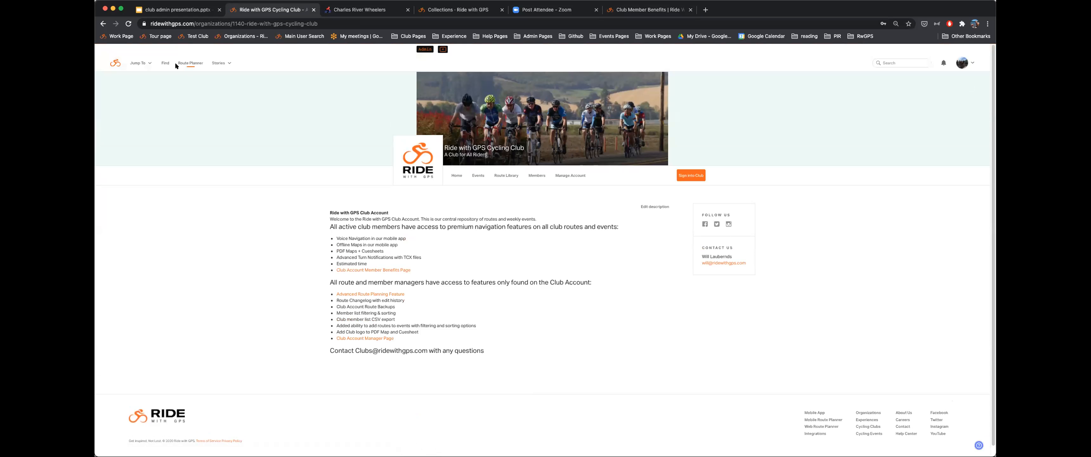
click(112, 64)
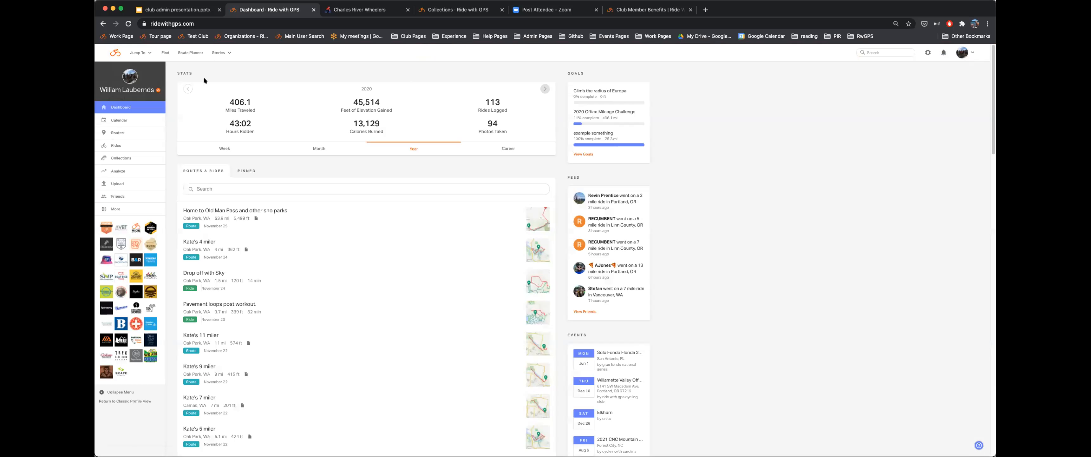
scroll(220, 105, down, 1)
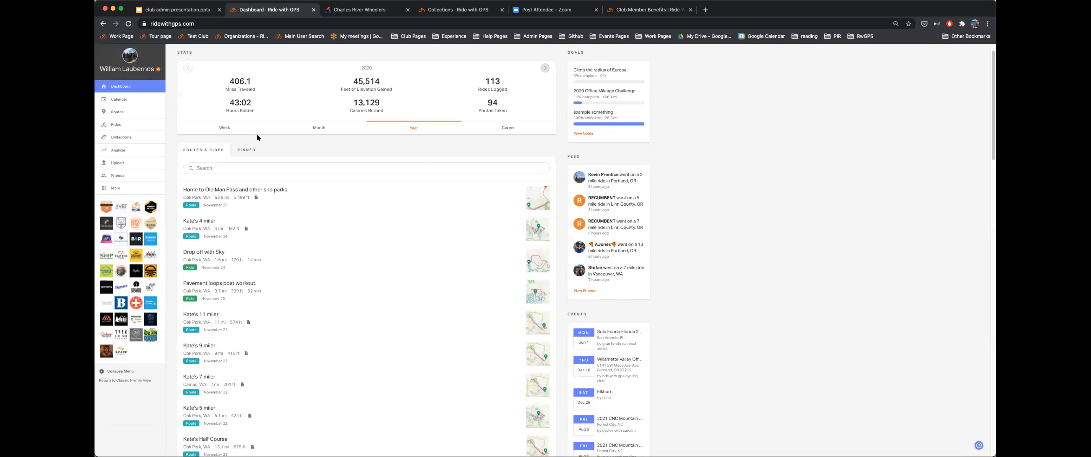
click(208, 249)
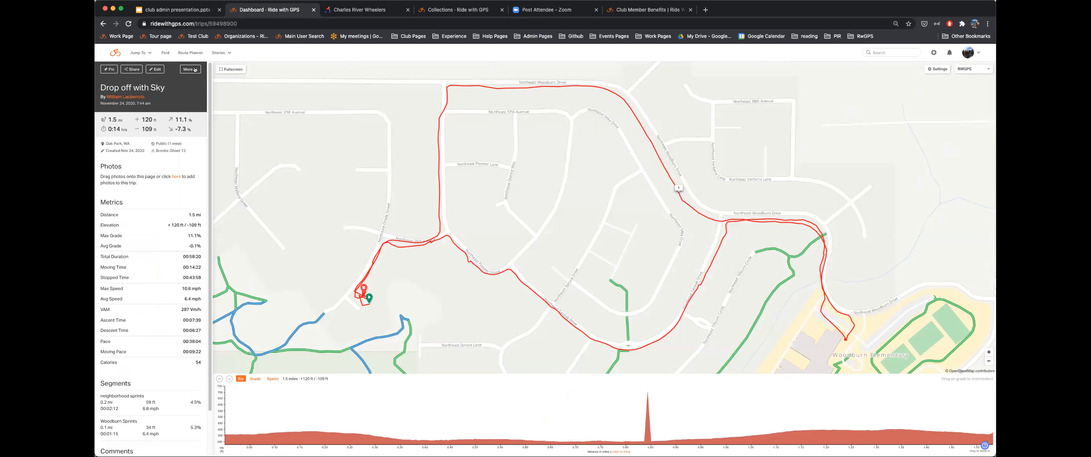
- Open Drop off with Sky in the route planner and save it under the Ride with GPS Cycling Club account
click(191, 70)
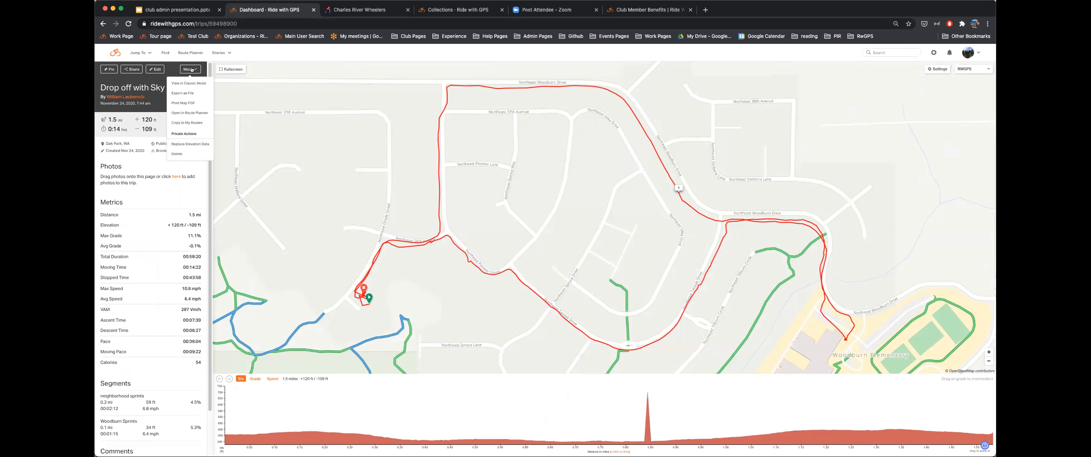
click(191, 112)
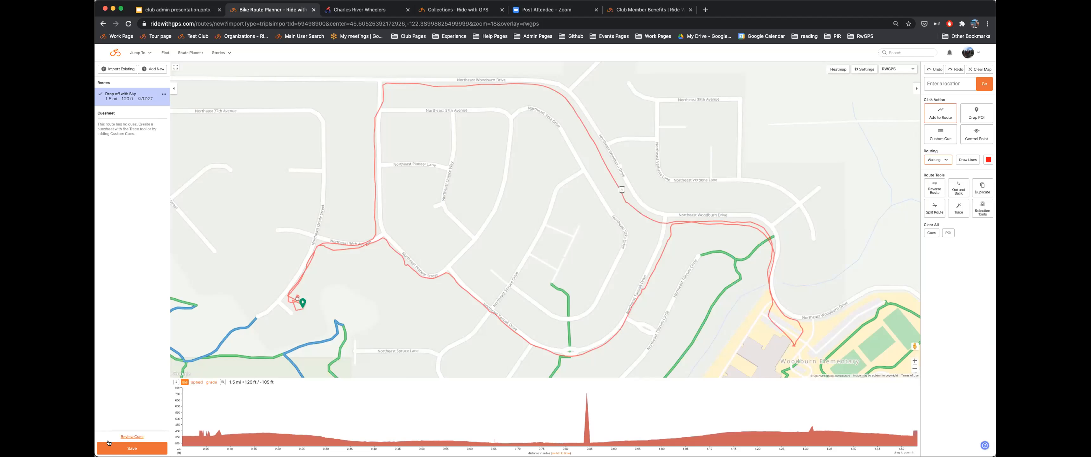
click(132, 447)
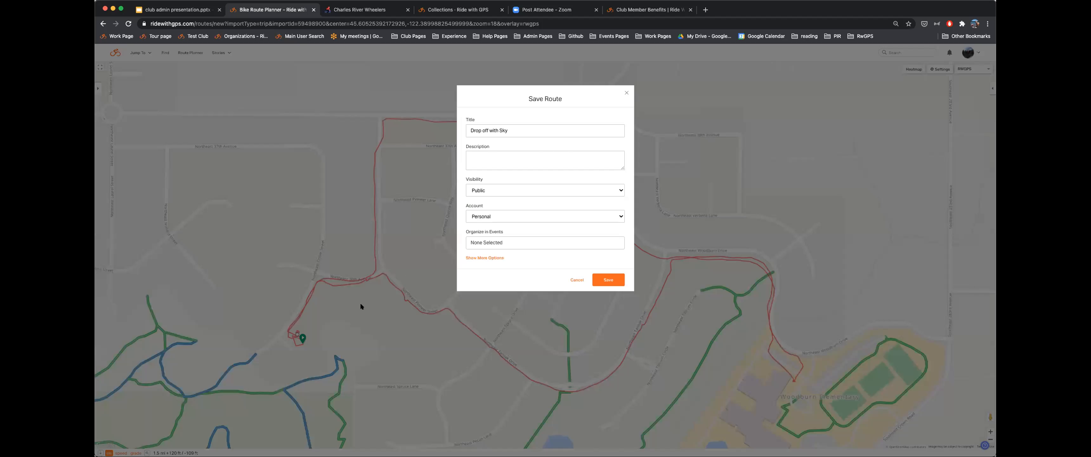
click(489, 215)
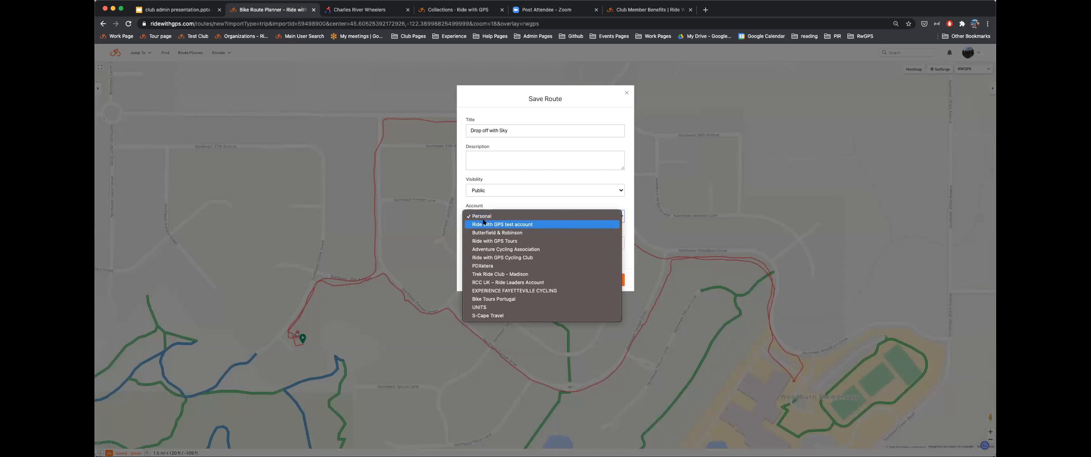
click(490, 257)
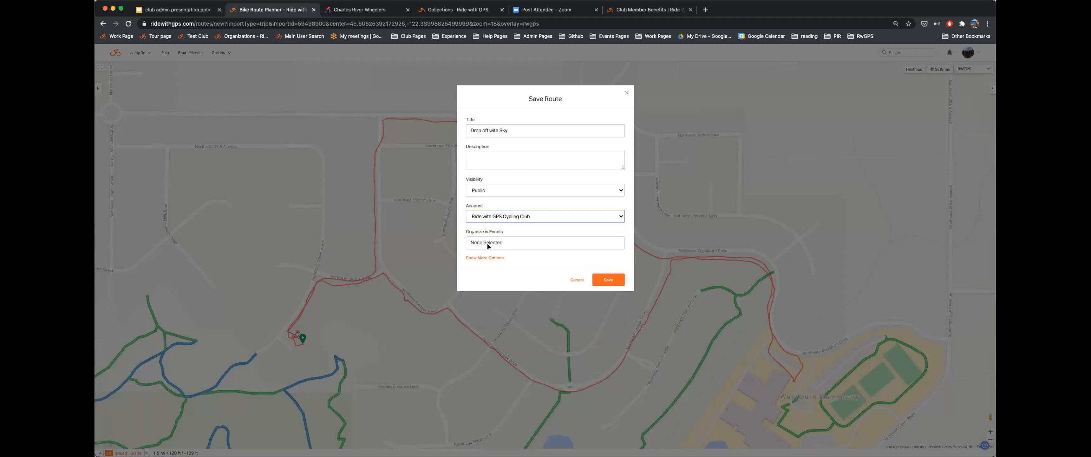
click(610, 280)
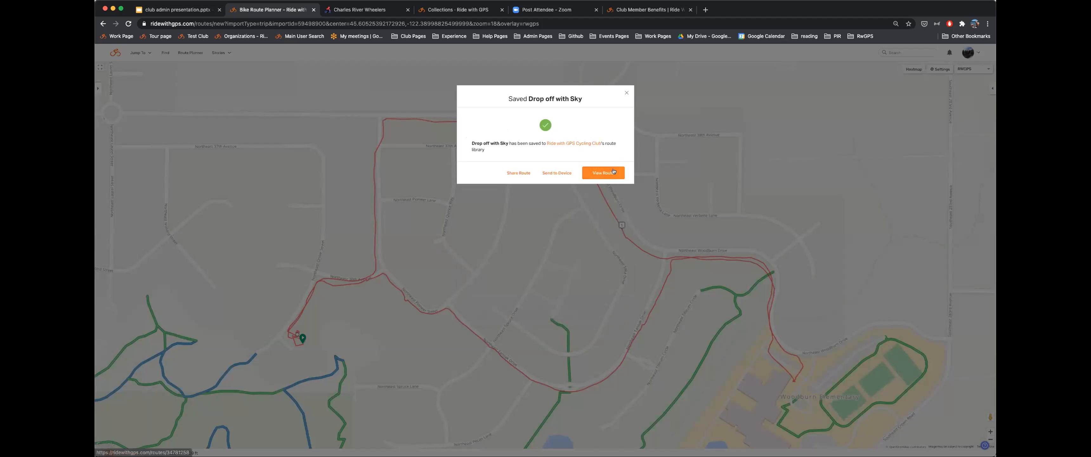
click(610, 171)
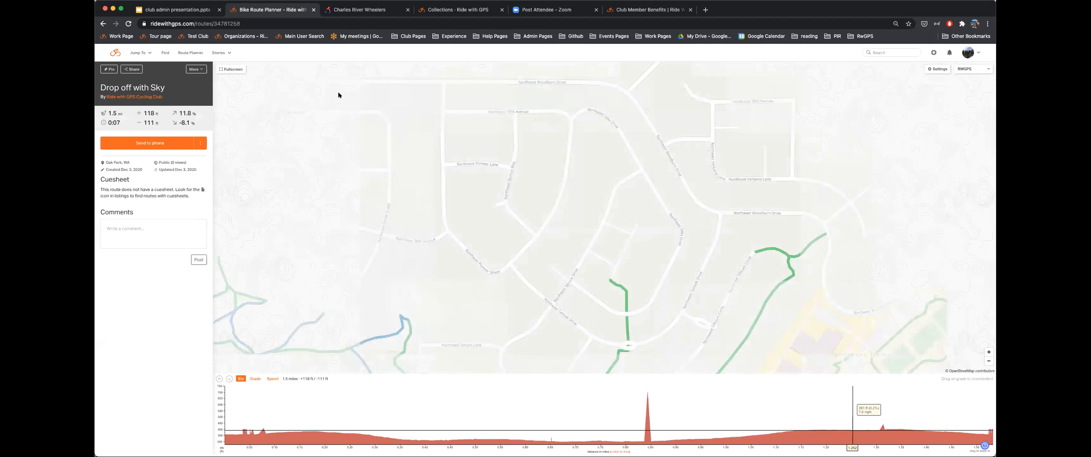
click(103, 23)
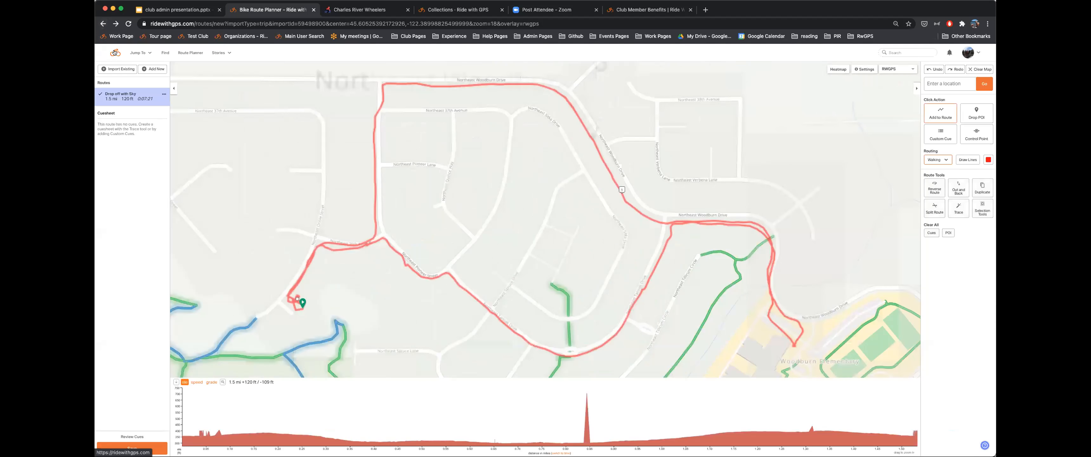
- Copy Kate's 4 miler to the Ride with GPS Cycling Club account's routes, then go back to the dashboard
click(115, 53)
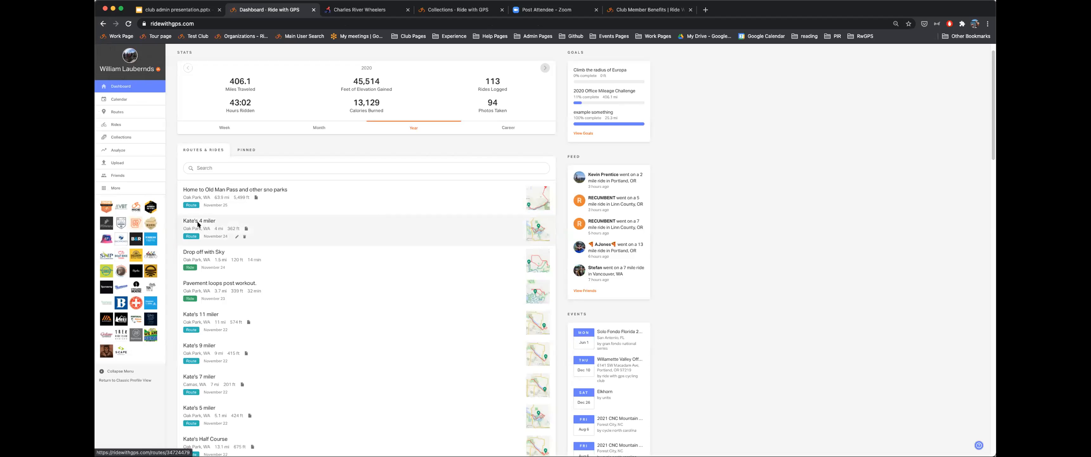
click(200, 217)
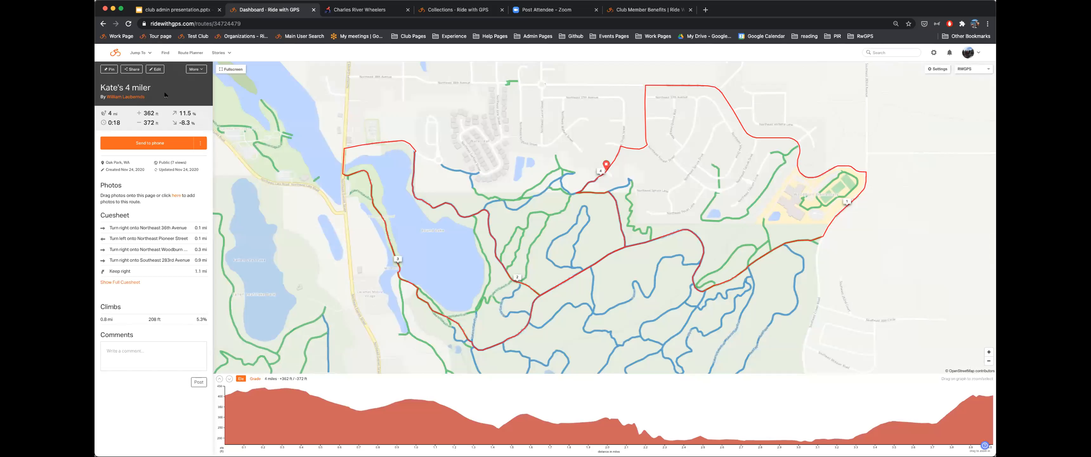
click(197, 68)
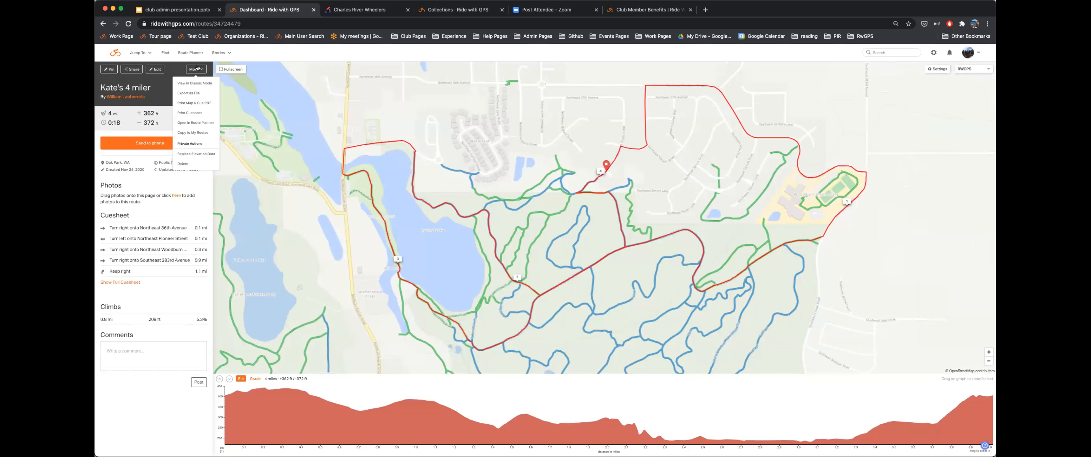
click(200, 132)
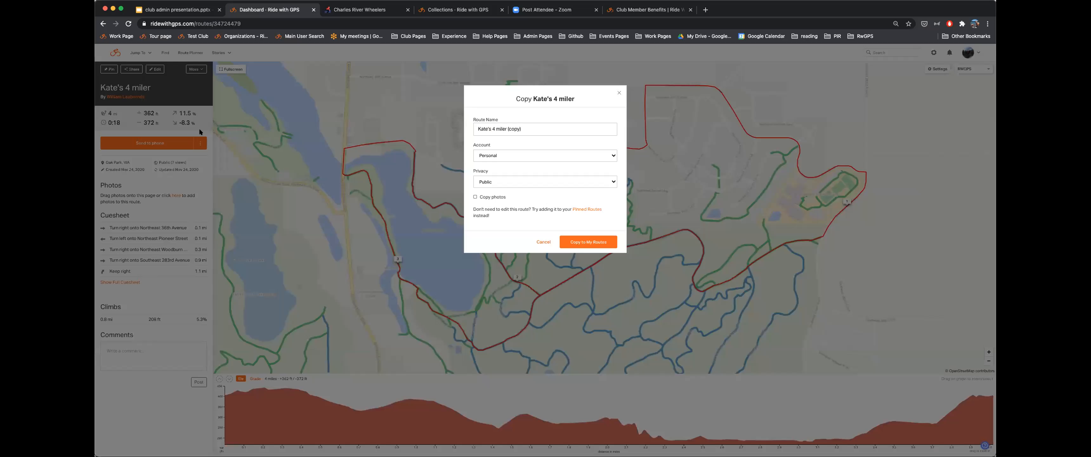
click(490, 153)
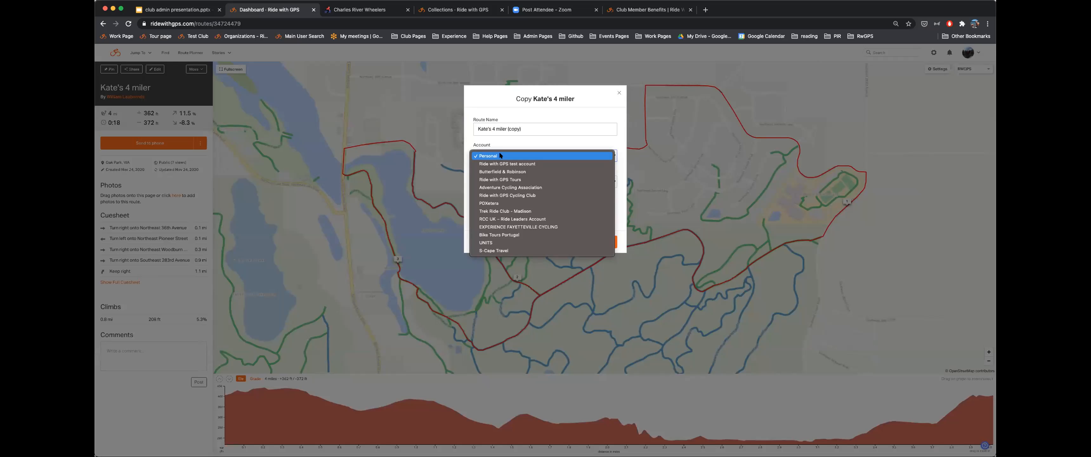
click(501, 195)
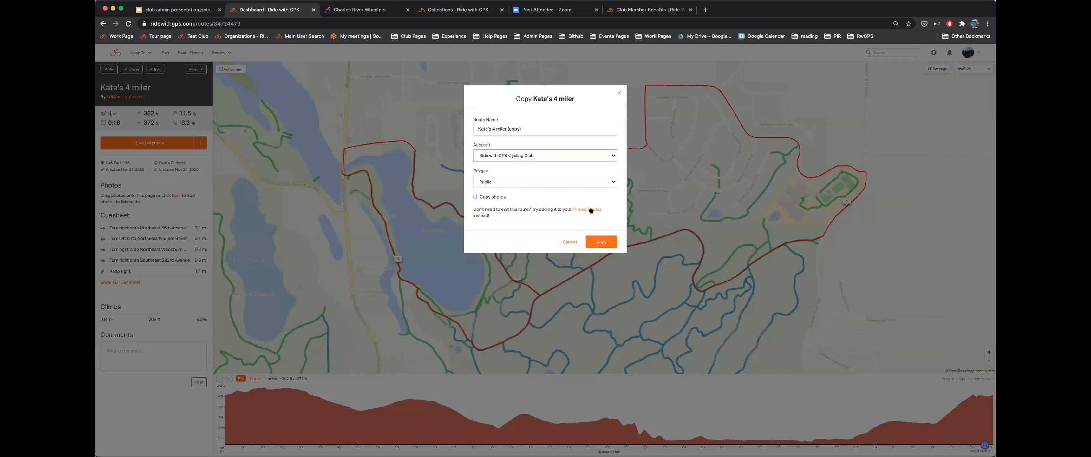
click(598, 240)
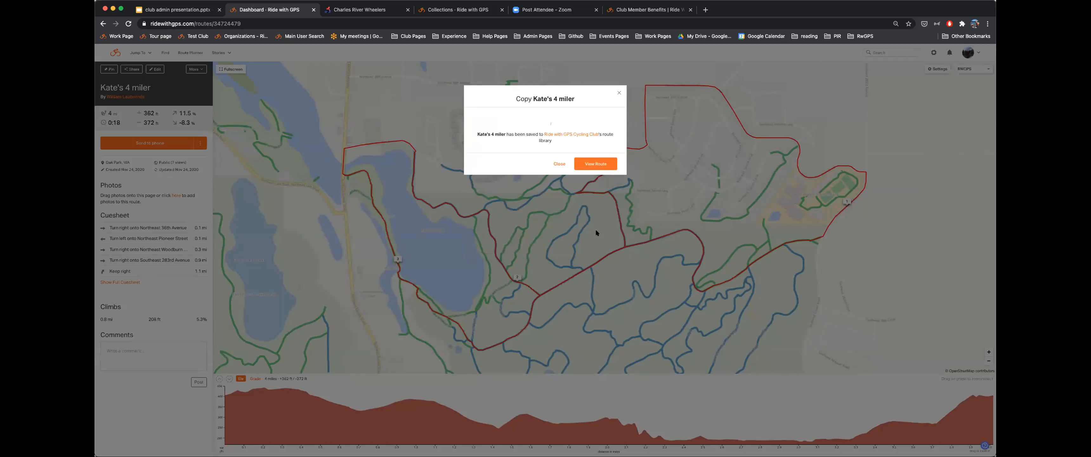
click(618, 92)
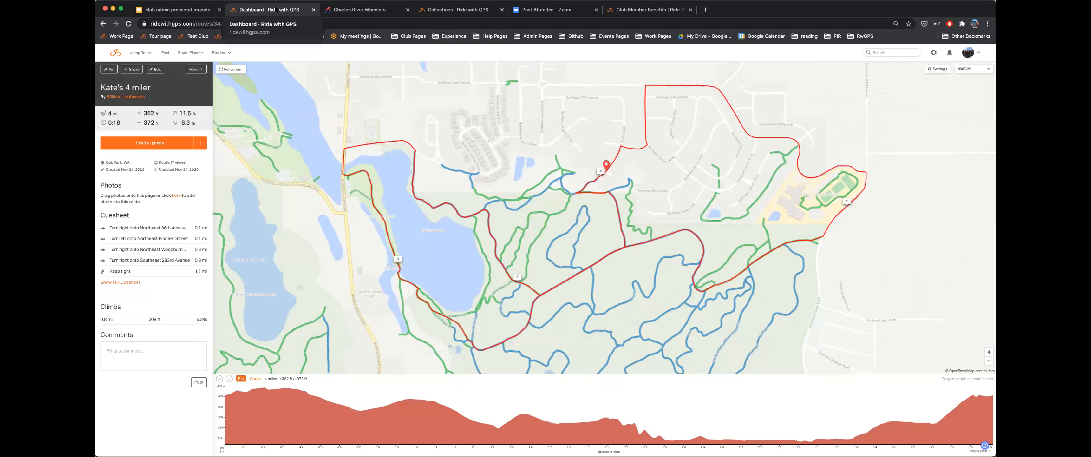
click(113, 52)
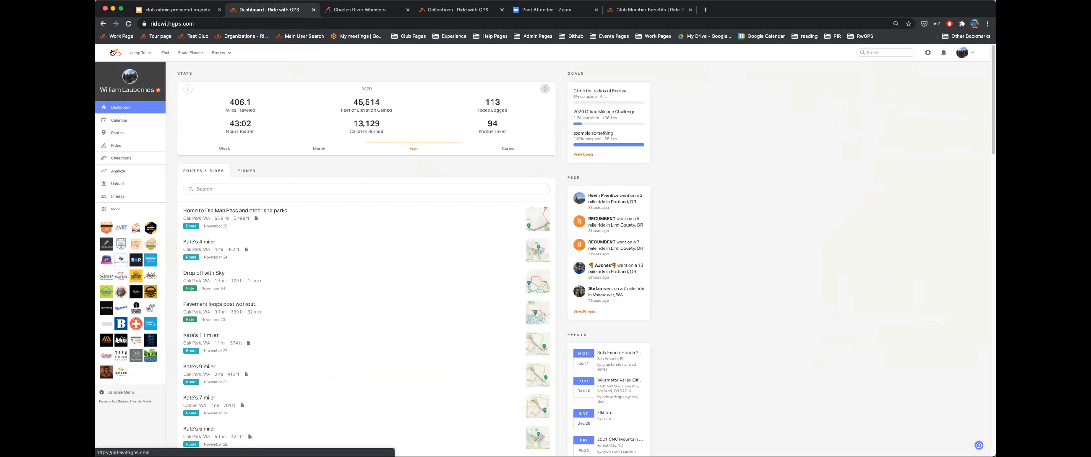
- Open the Ride with GPS Cycling Club page from the dashboard sidebar
click(133, 227)
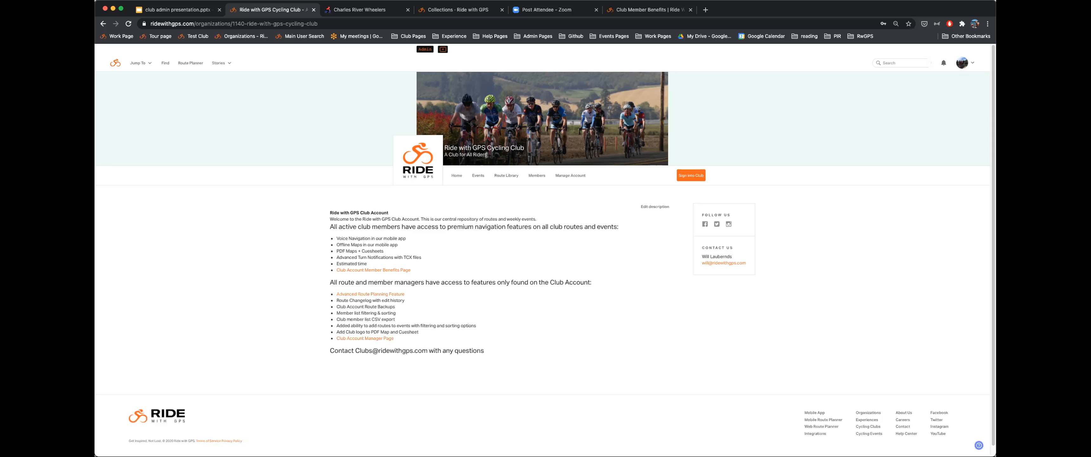
- Sign into the Cycling Club account and load the Drop off with Sky route in the planner
click(690, 175)
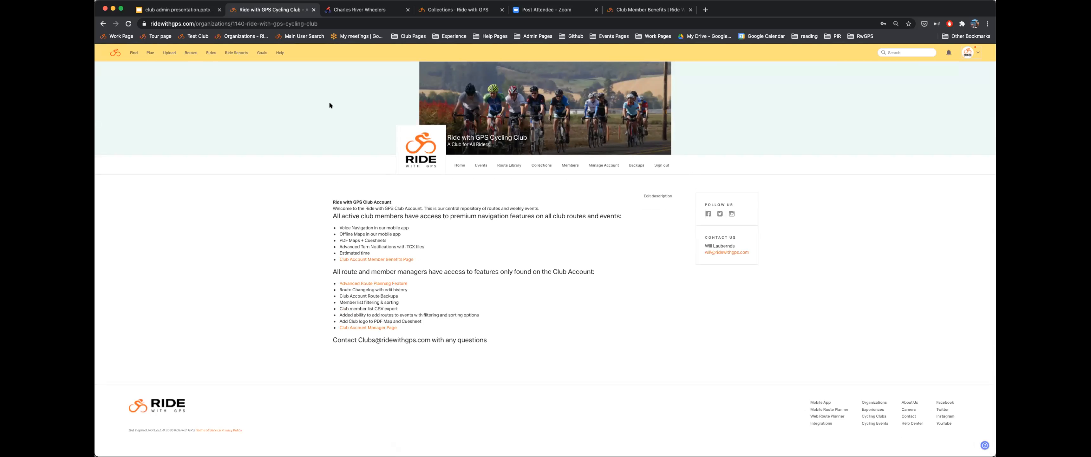
click(149, 52)
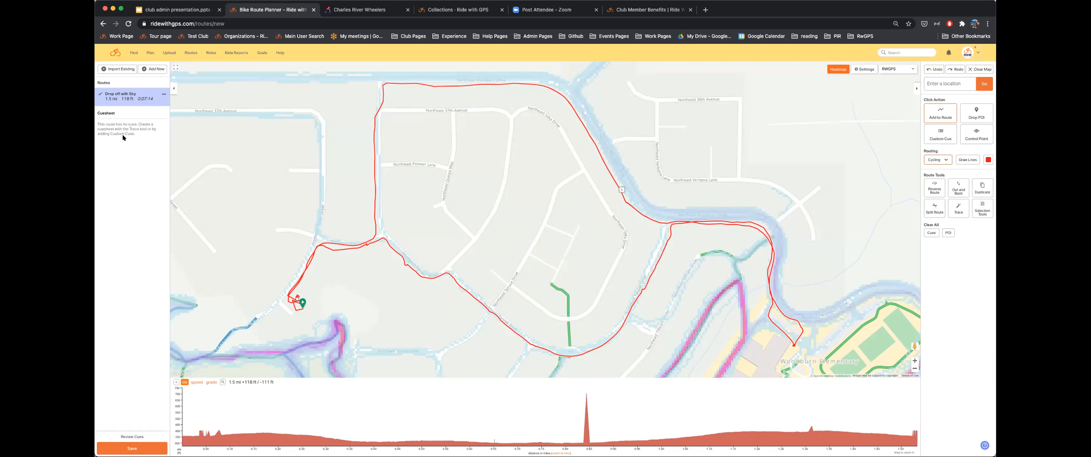
- Auto-trace Drop off with Sky, accept the traced route, then go to the Goals page
click(953, 209)
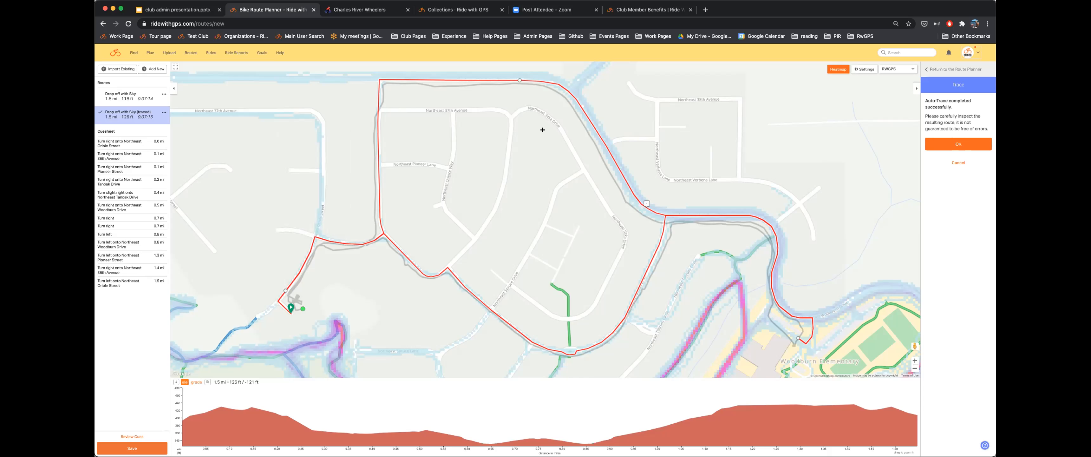
click(958, 144)
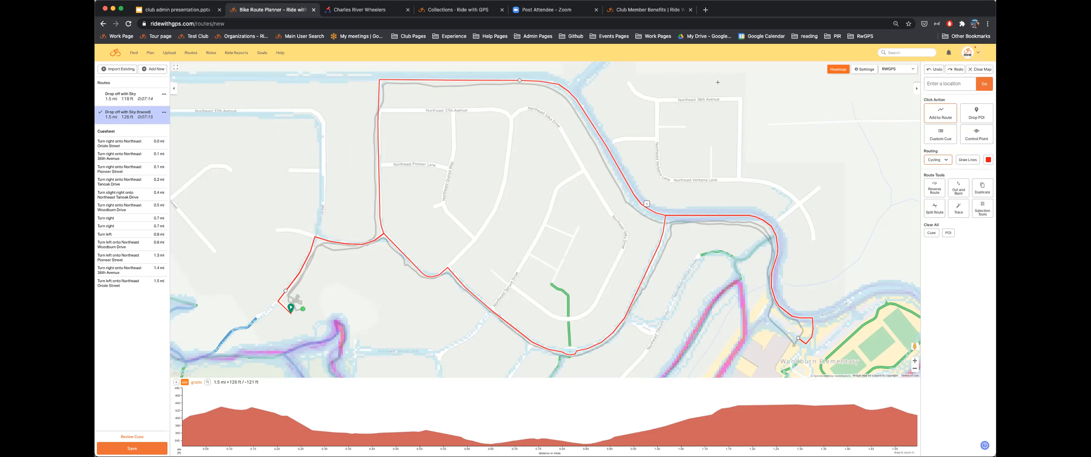
click(115, 54)
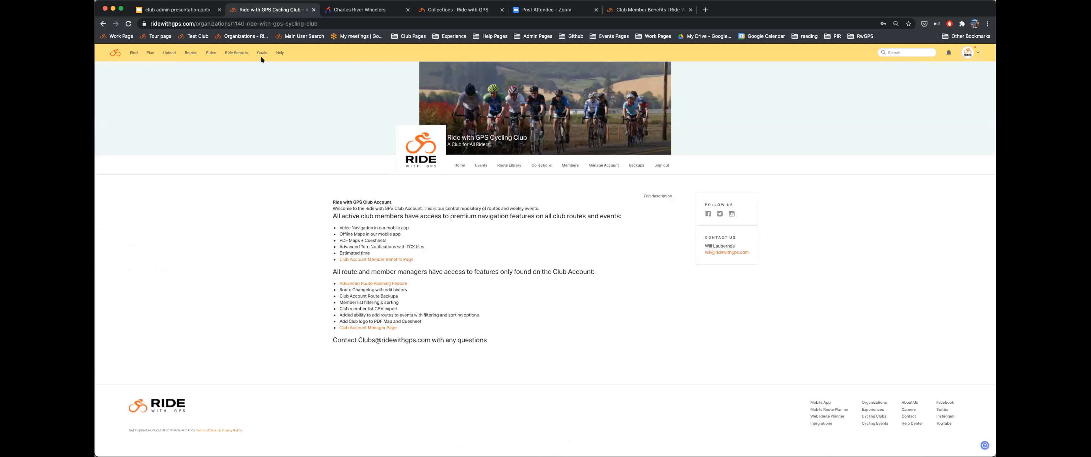
click(263, 53)
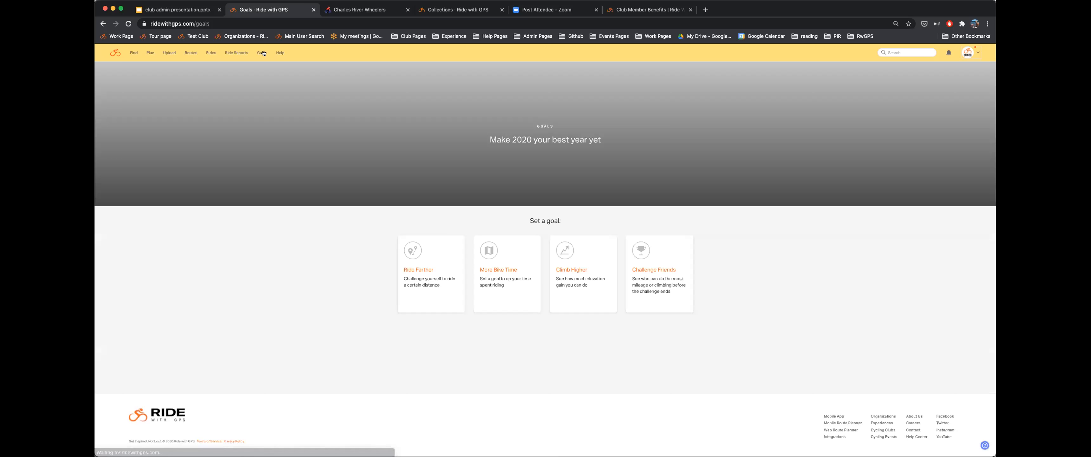
- Start a Challenge Friends goal named 'My Cycling Club Goal' and add a cover image
click(652, 259)
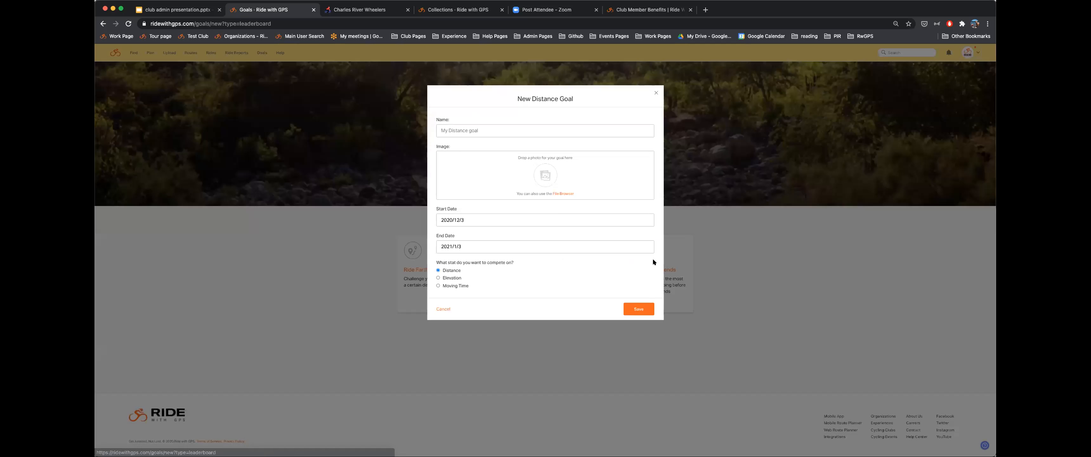
click(475, 129)
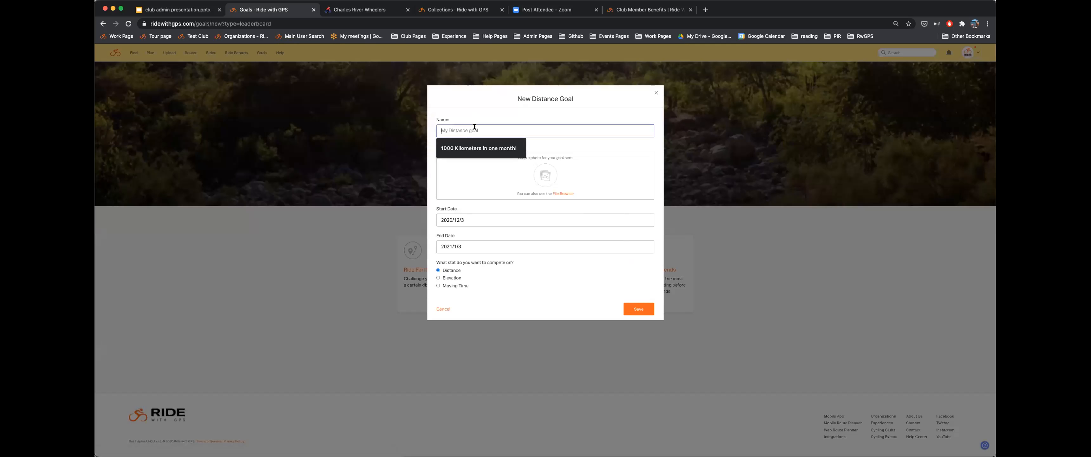
text(My Cycling Club Goal)
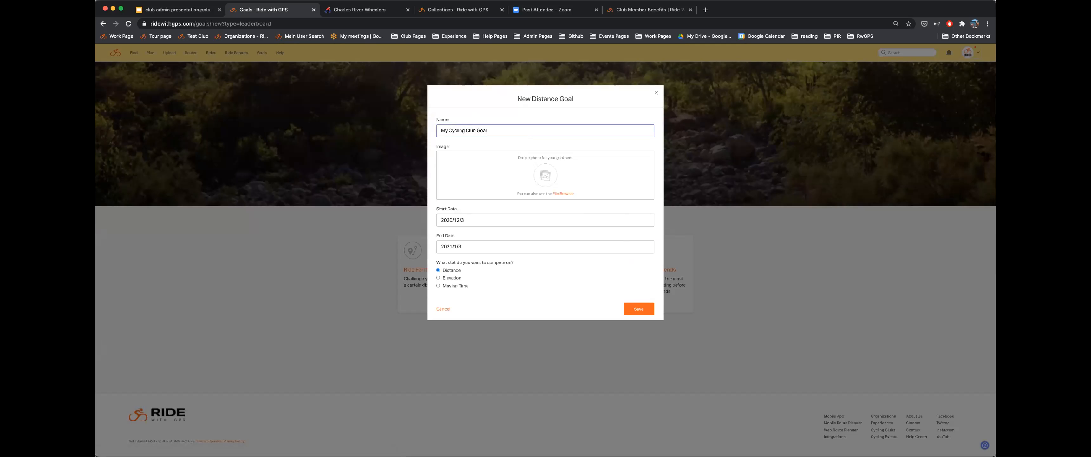
drag(881, 120, 549, 181)
- Set the goal to run December 3 to December 31, 2020, and save it
click(497, 216)
click(538, 266)
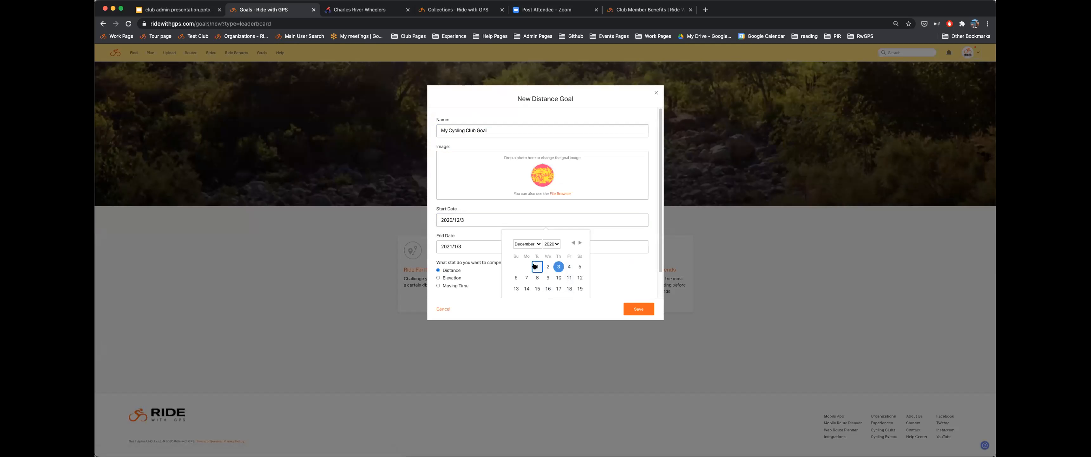
click(470, 219)
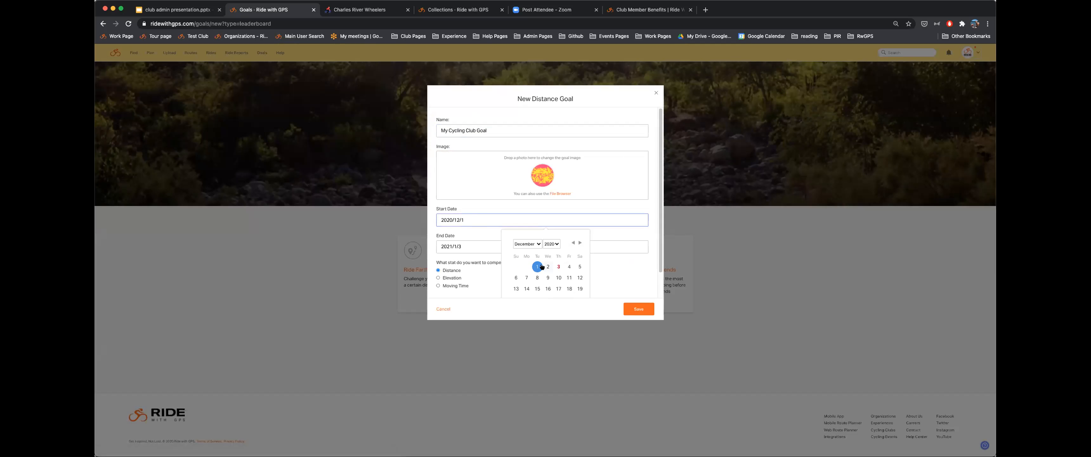
click(559, 266)
click(494, 246)
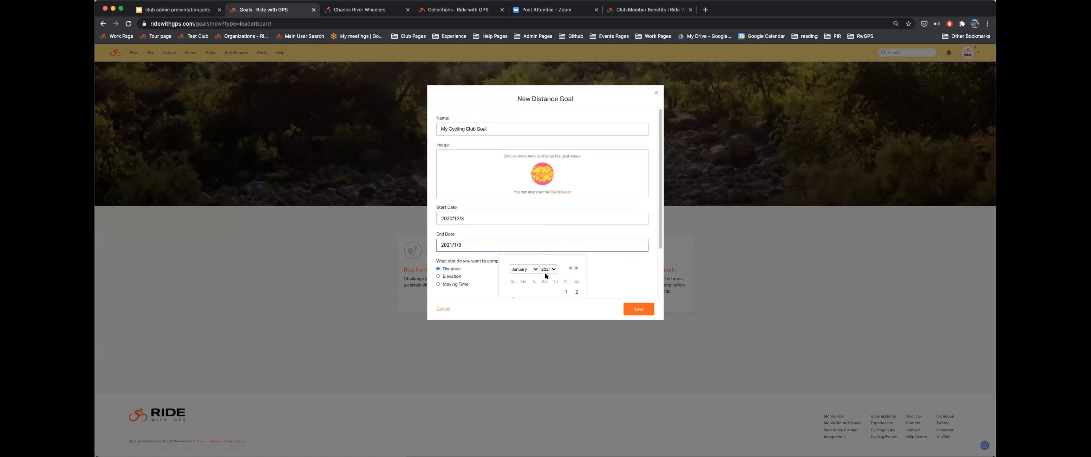
scroll(545, 275, down, 2)
click(569, 215)
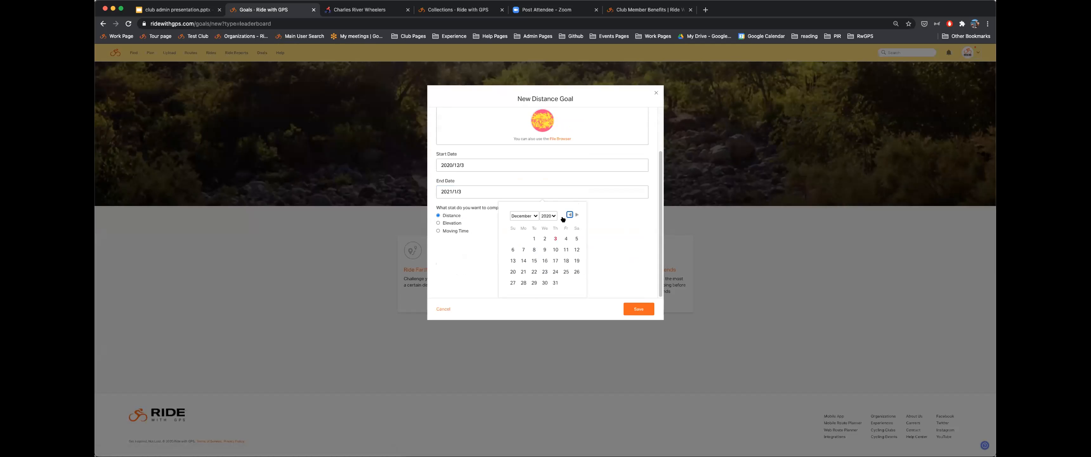
click(554, 282)
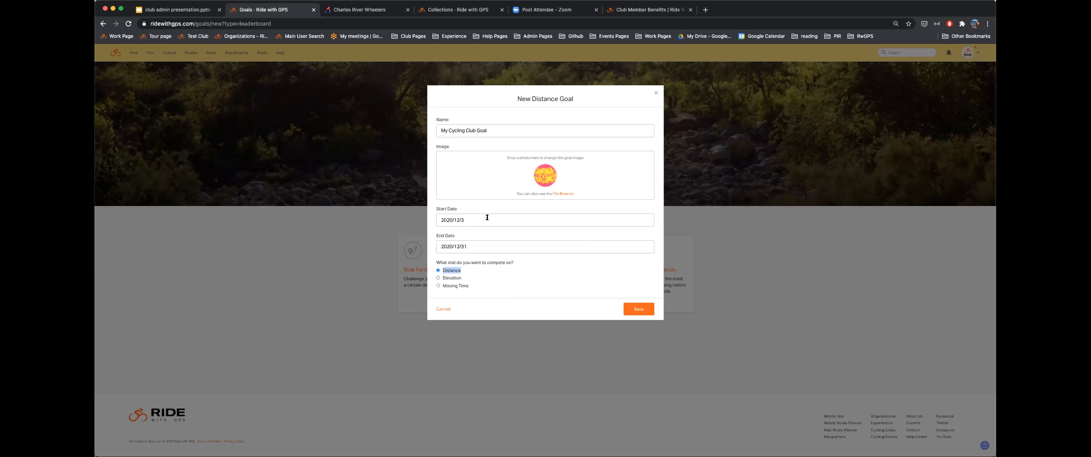
click(640, 309)
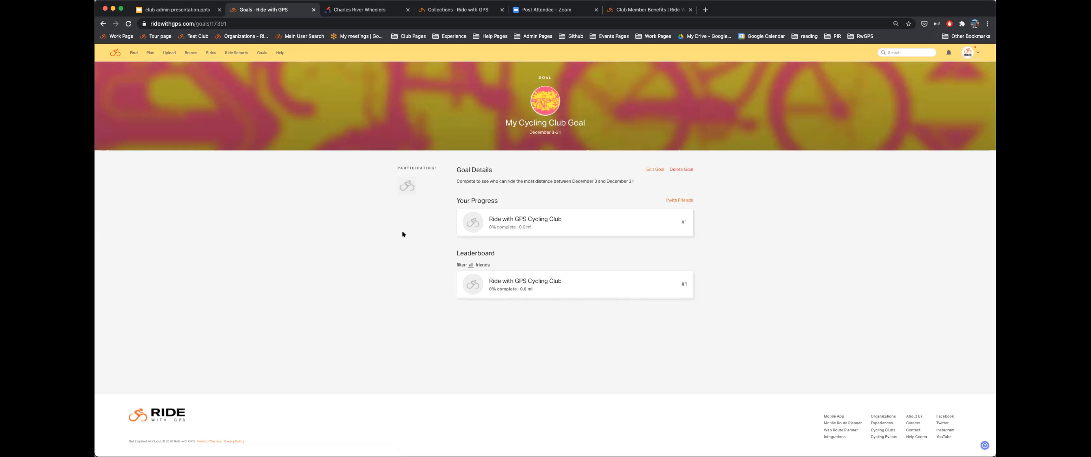
- Select the goal's Invite Friends share link, then close the invite window
click(673, 200)
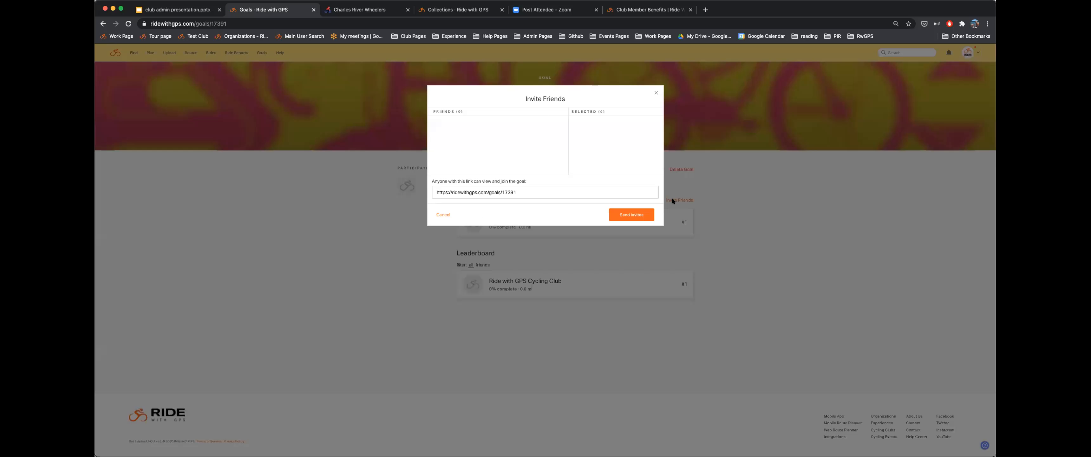
click(488, 192)
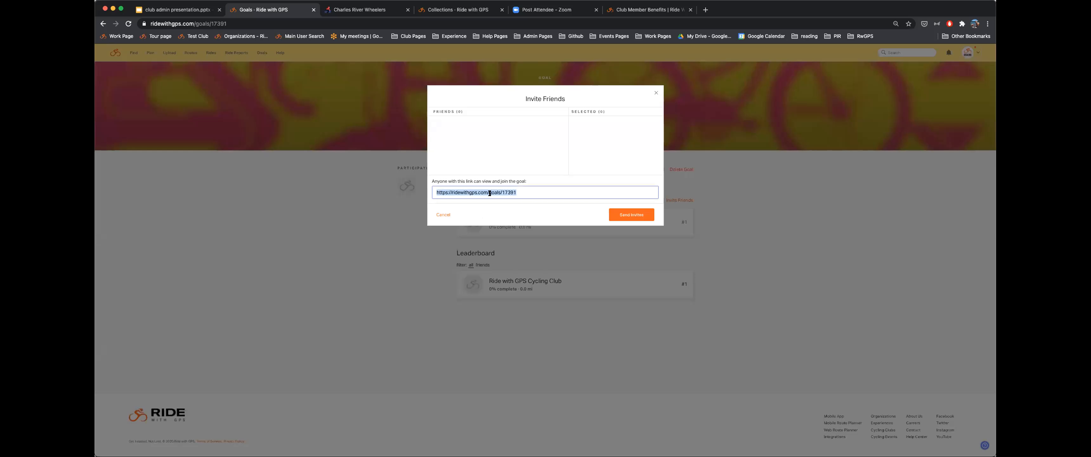
click(441, 214)
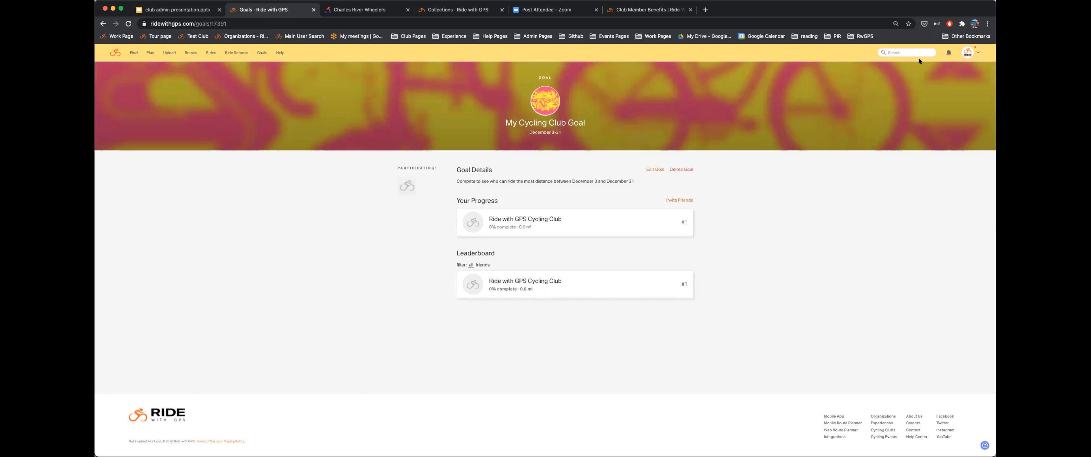
click(965, 51)
- Sign out of the club account and open the 2020 Office Mileage Challenge goal
click(972, 87)
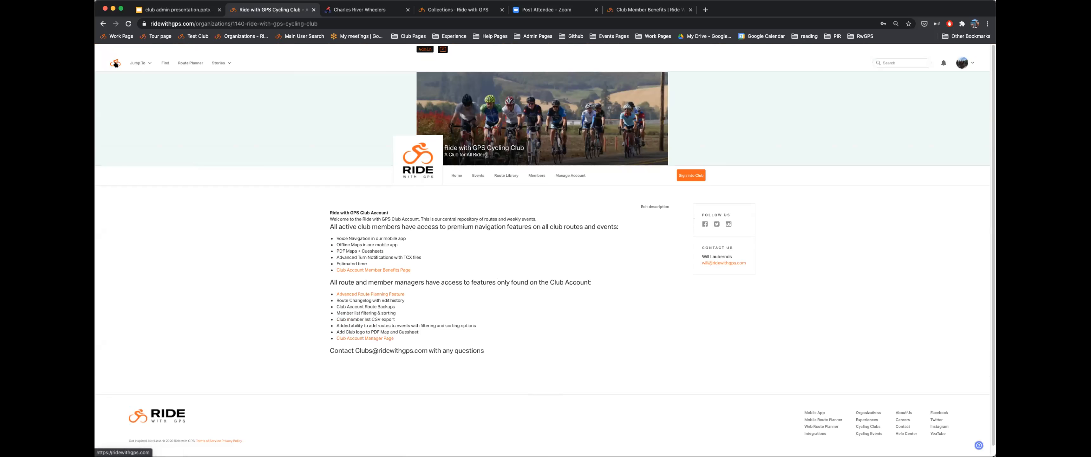
click(117, 64)
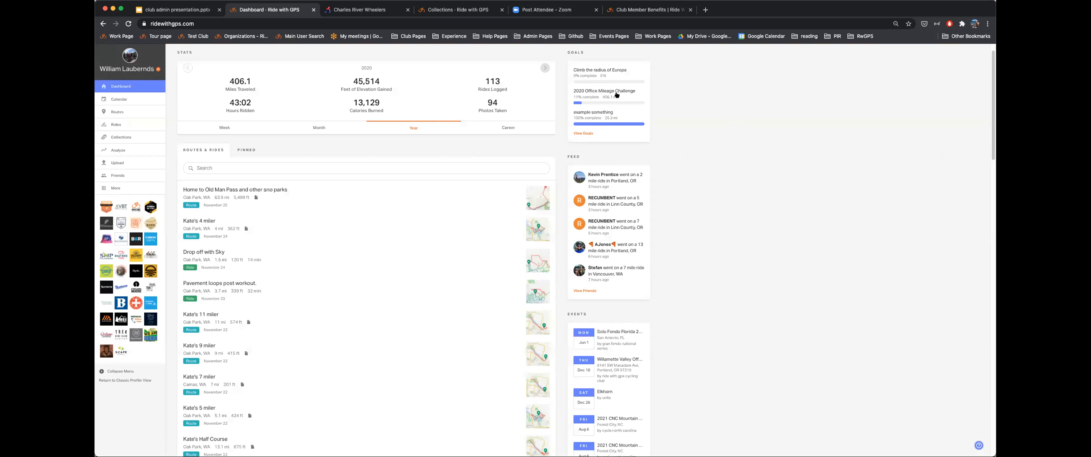
click(601, 92)
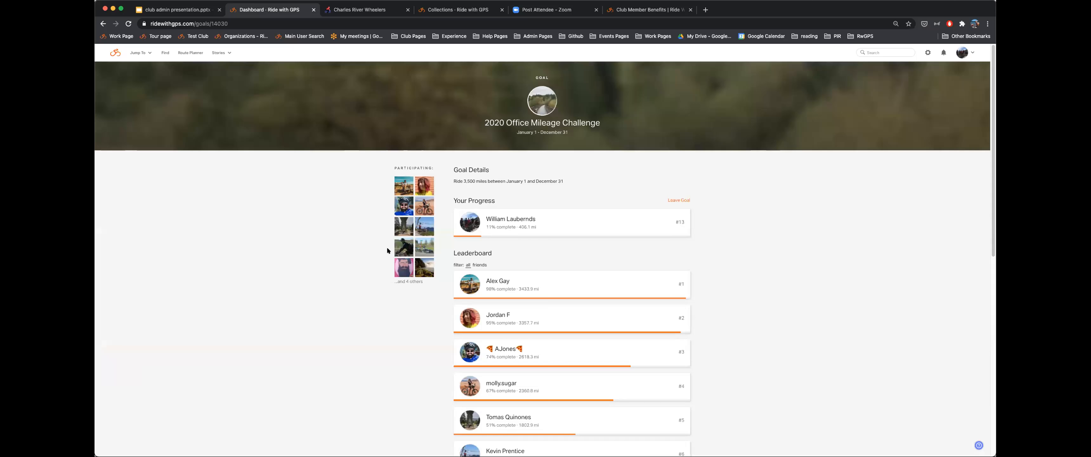
- Browse the goal's details and leaderboard, and show the first-place rider's trips
scroll(384, 251, down, 2)
scroll(349, 237, up, 3)
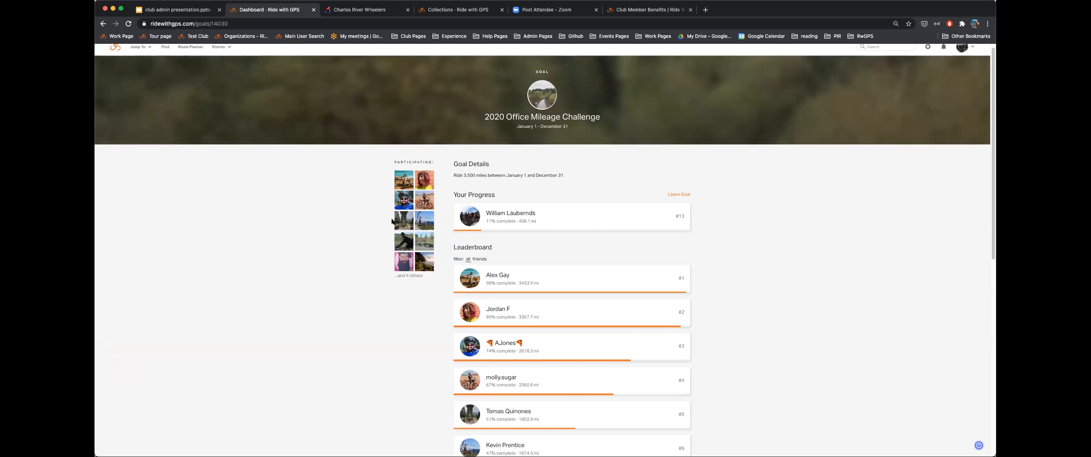
mouse_move(493, 230)
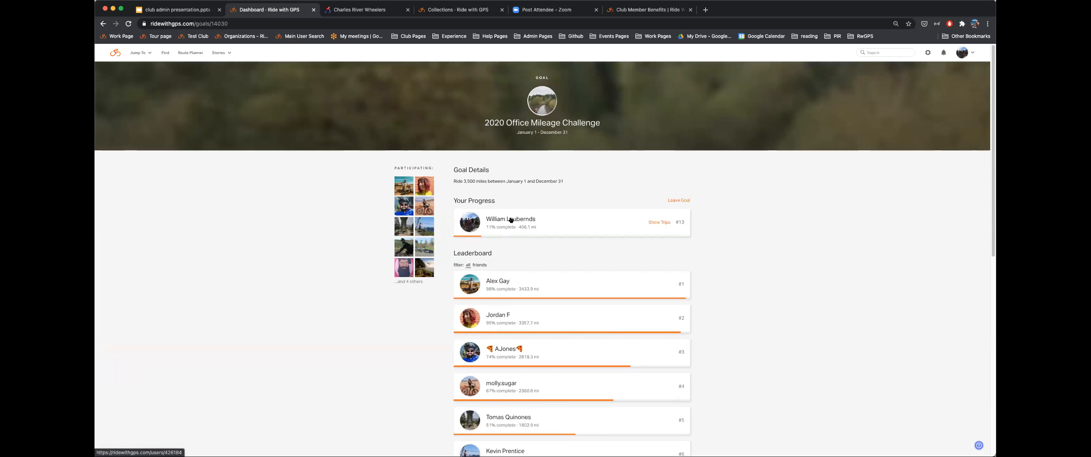
scroll(530, 230, down, 3)
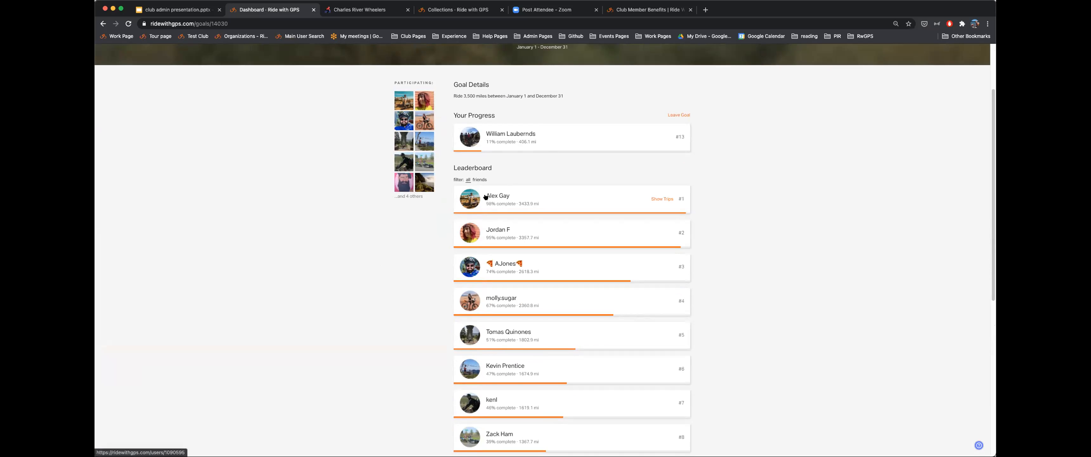
scroll(525, 172, down, 5)
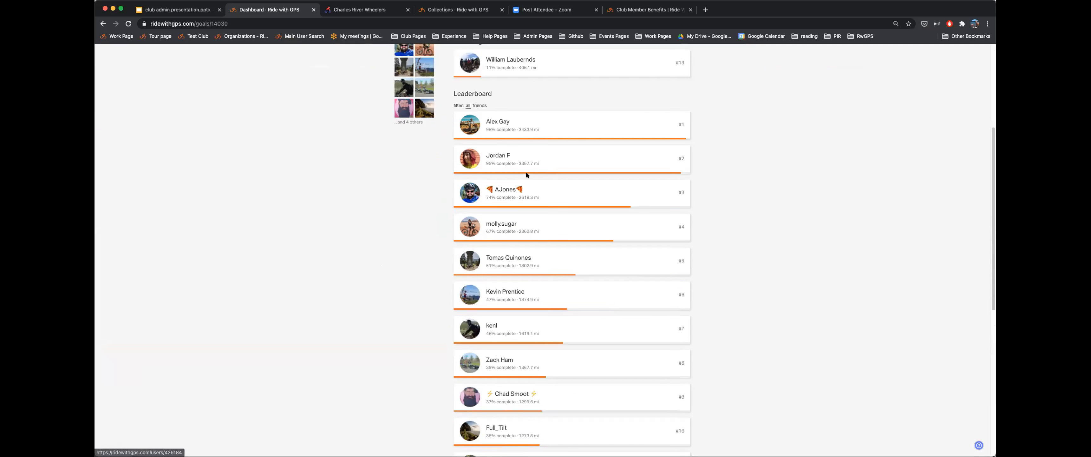
scroll(525, 175, down, 2)
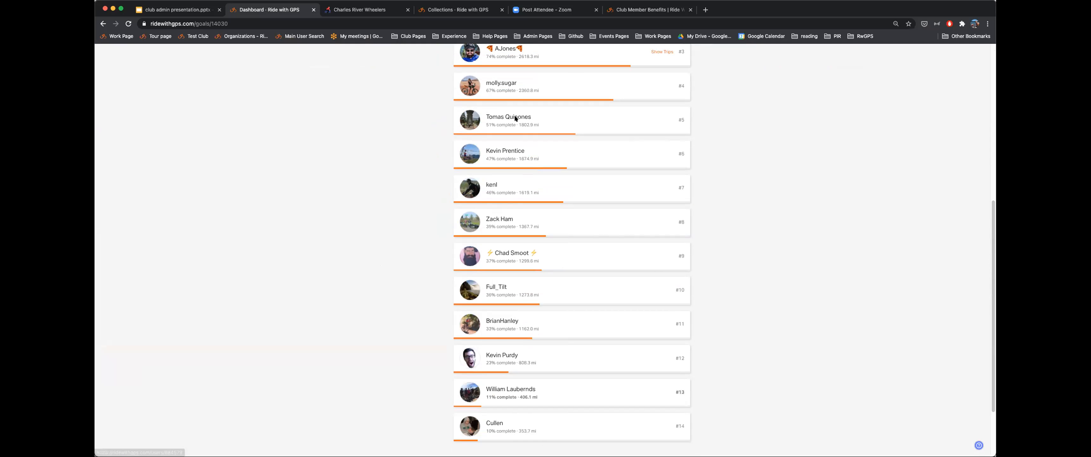
scroll(458, 214, up, 10)
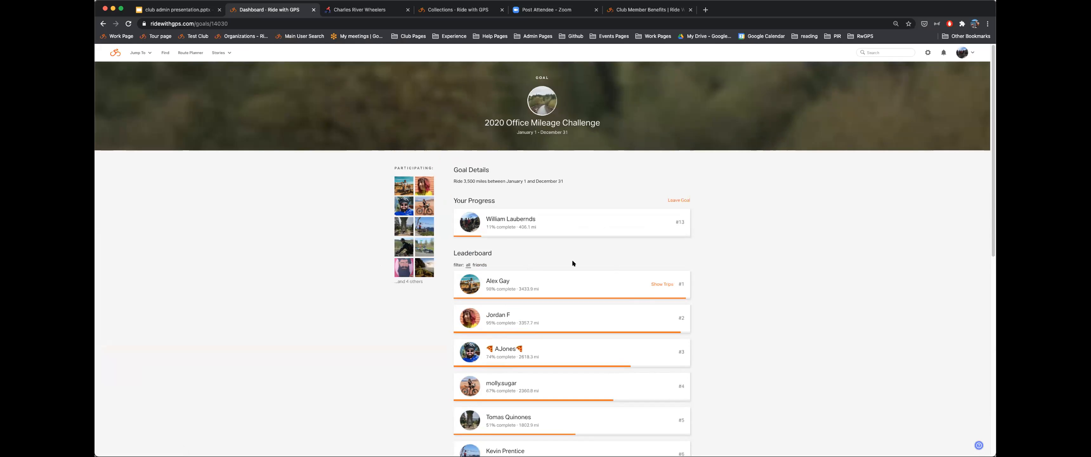
drag(512, 129, 540, 130)
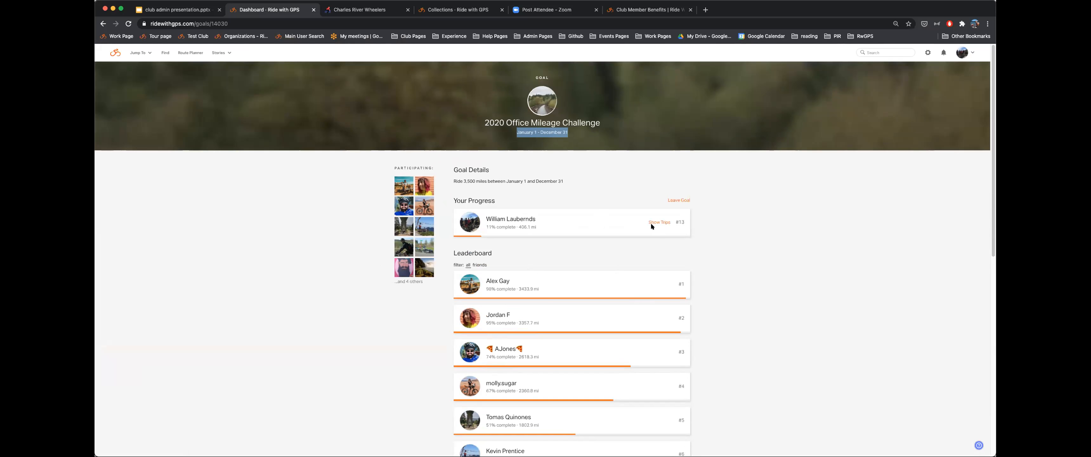
scroll(614, 241, down, 2)
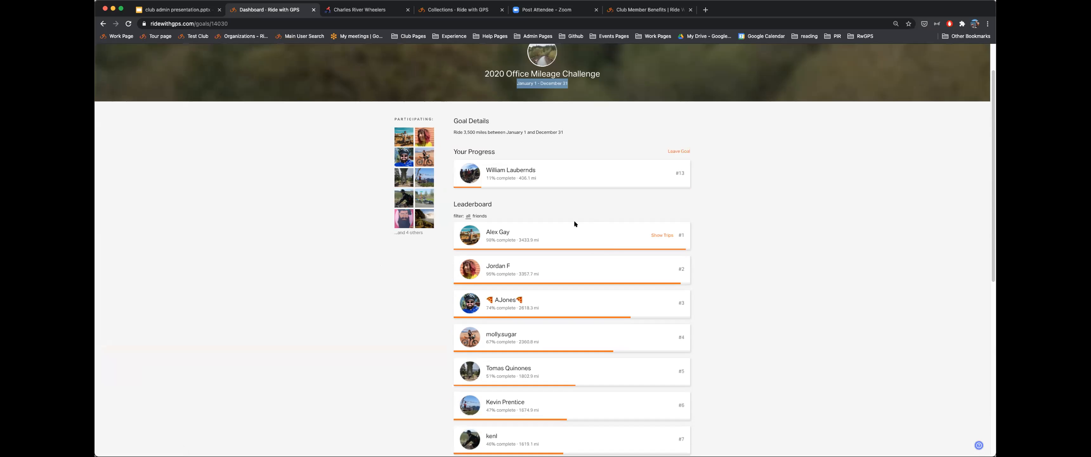
click(657, 235)
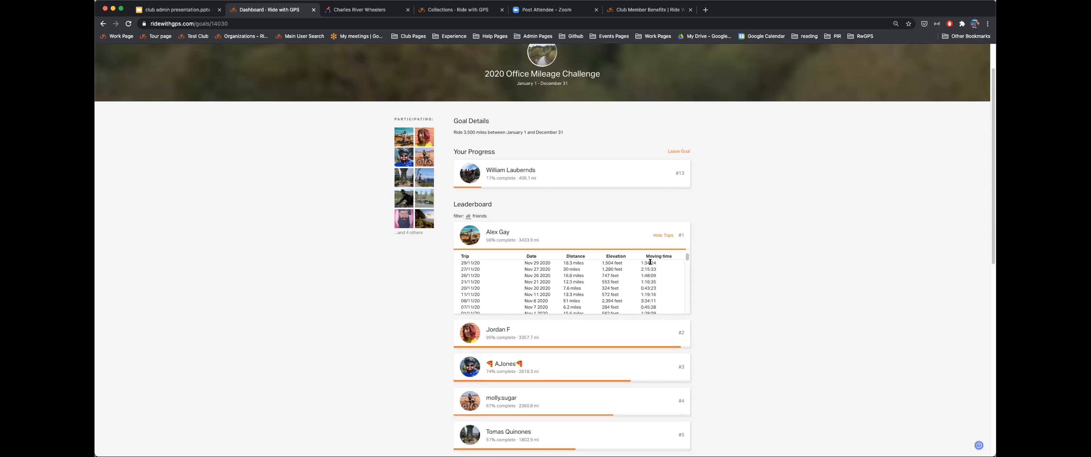
scroll(254, 221, up, 2)
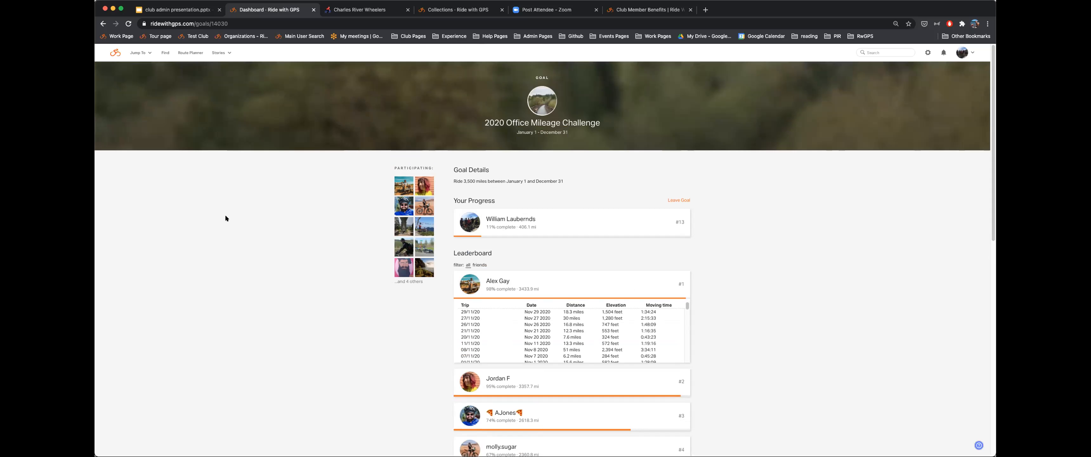
- Go back to the Dashboard, open the Ride with GPS Cycling Club page, and sign into the club
click(103, 24)
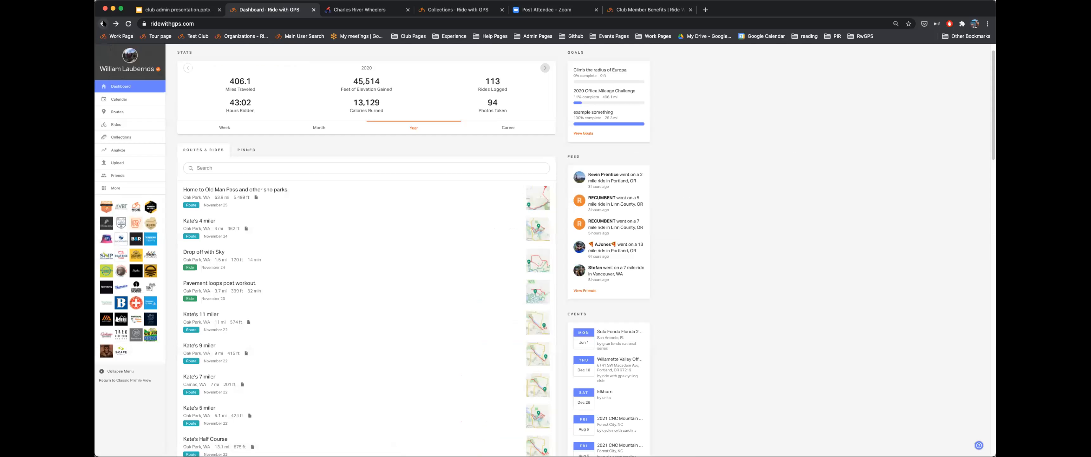
click(131, 205)
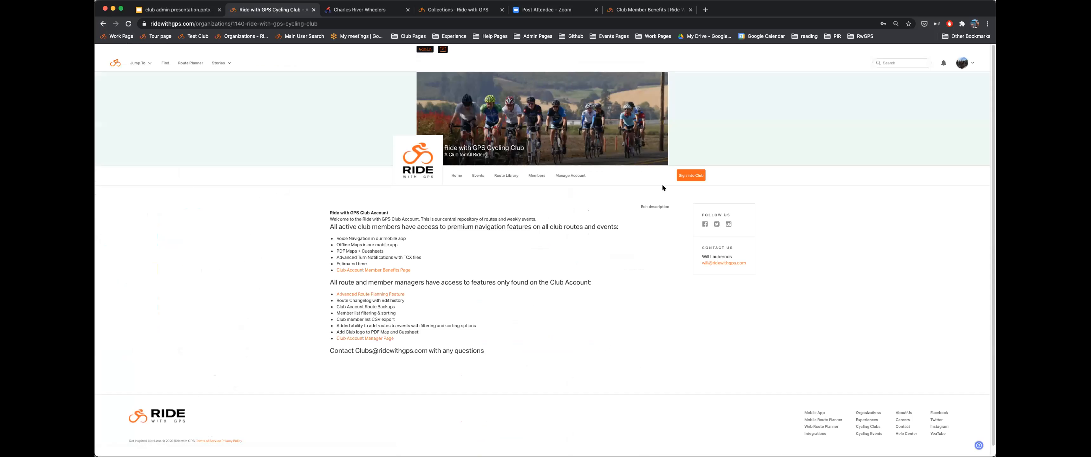
click(694, 175)
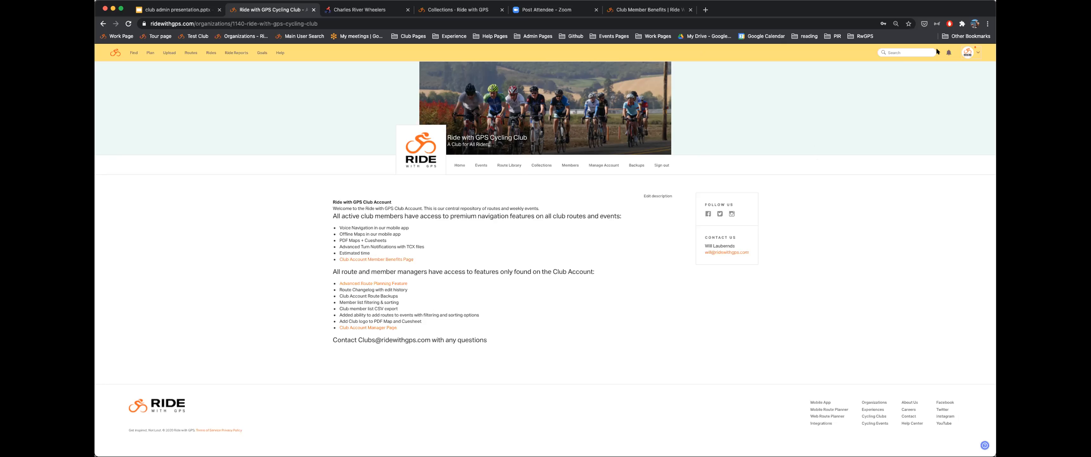
- Sign out of the club account and go to your personal Routes list
click(967, 52)
click(965, 89)
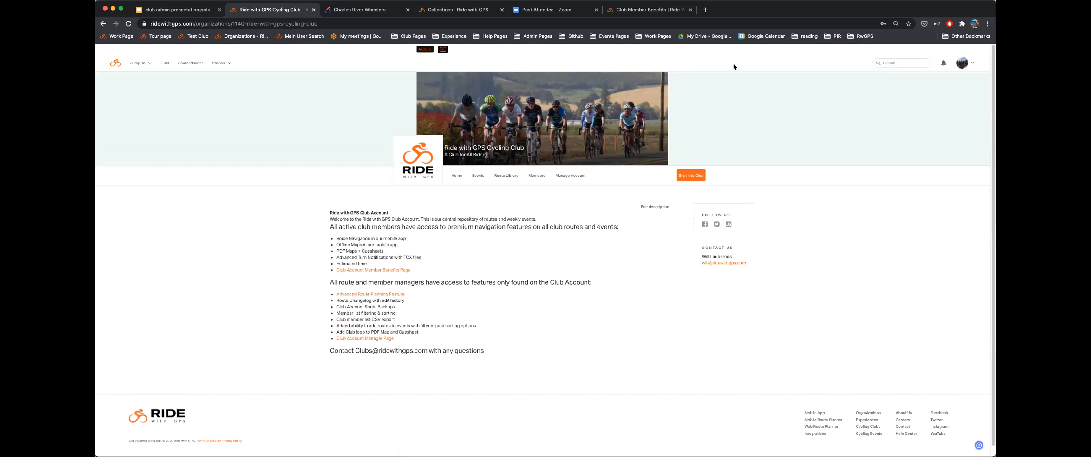
scroll(120, 62, down, 1)
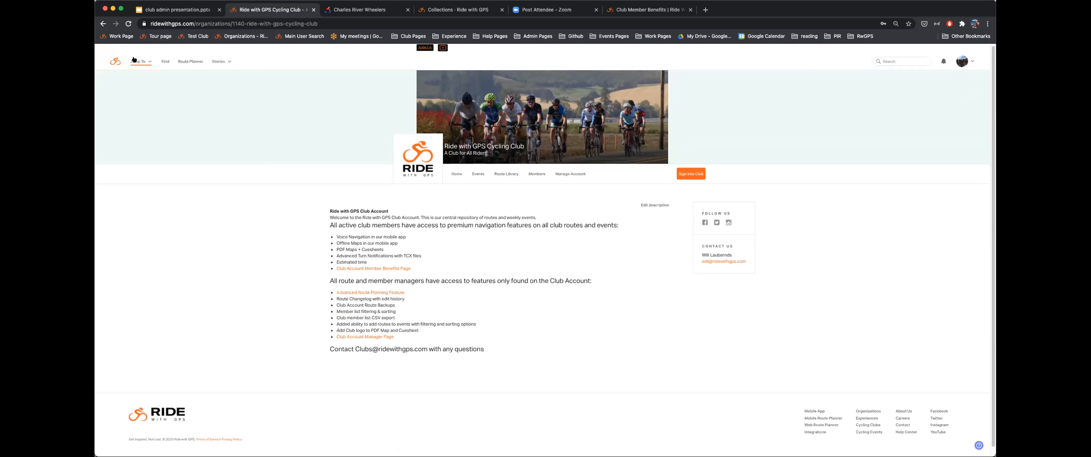
click(134, 59)
click(140, 93)
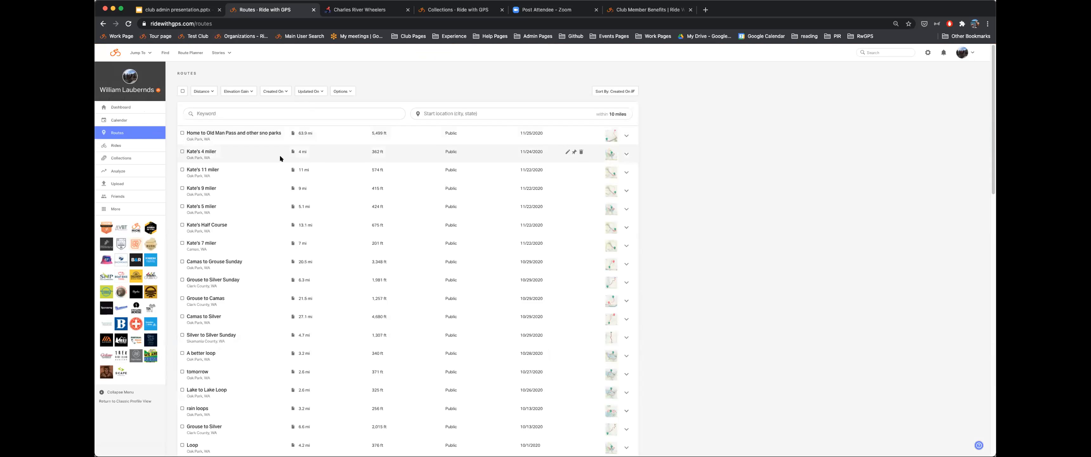
- Open the Camas to Grouse Sunday route (20.5 mi) in the route planner for editing
click(224, 260)
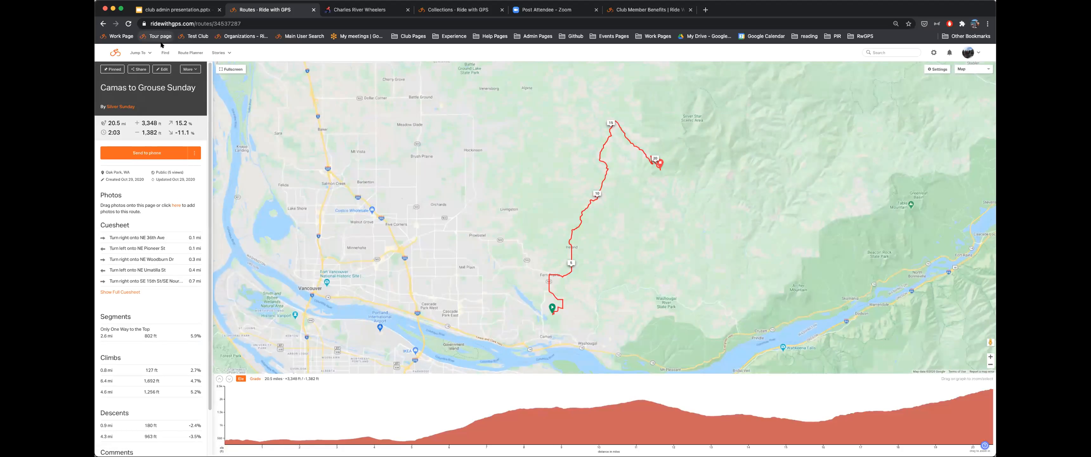
click(160, 68)
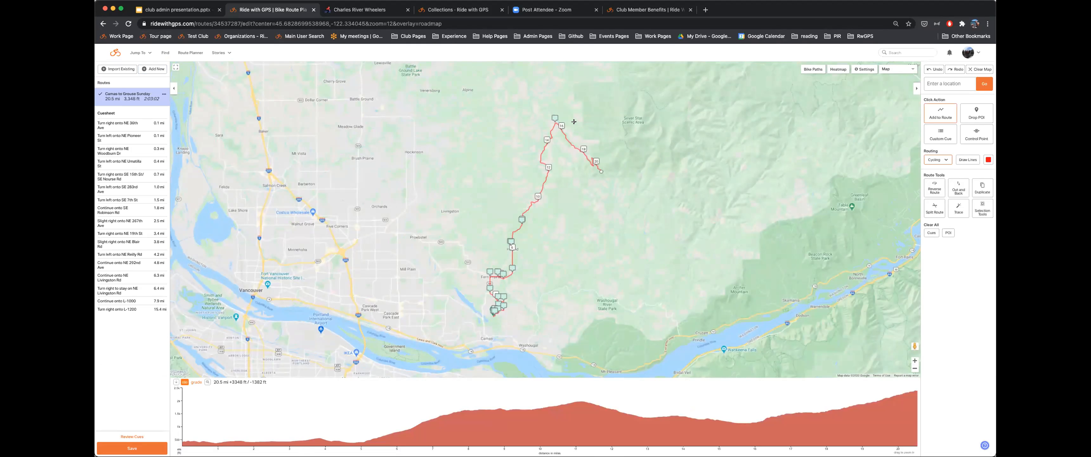
- Bring up the Save Route dialog for Camas to Grouse Sunday, with Save as new route chosen
click(125, 450)
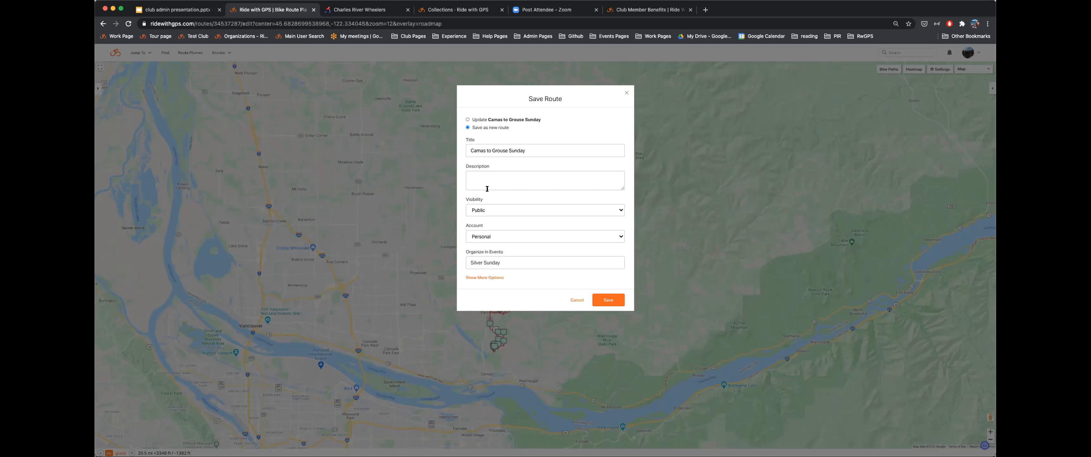
- Save the route as a new copy under the Ride with GPS Cycling Club account
click(495, 236)
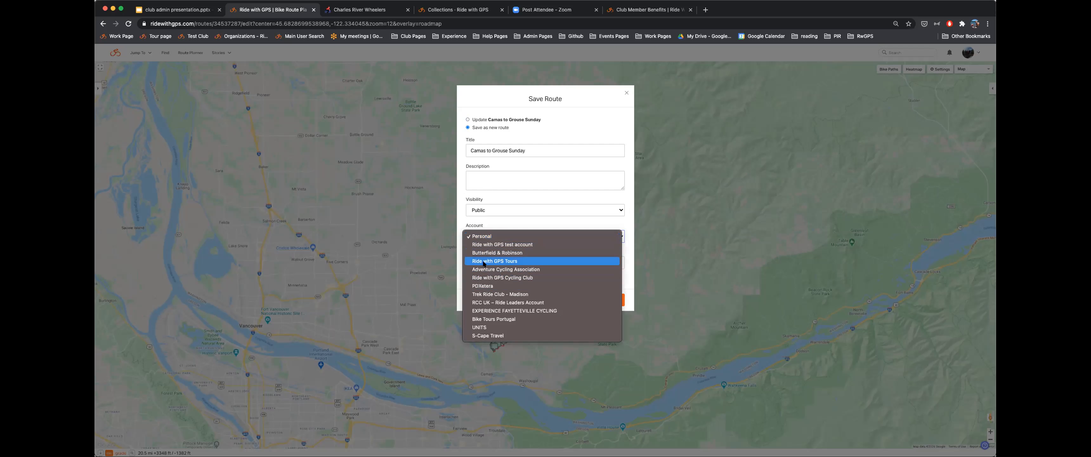
click(491, 277)
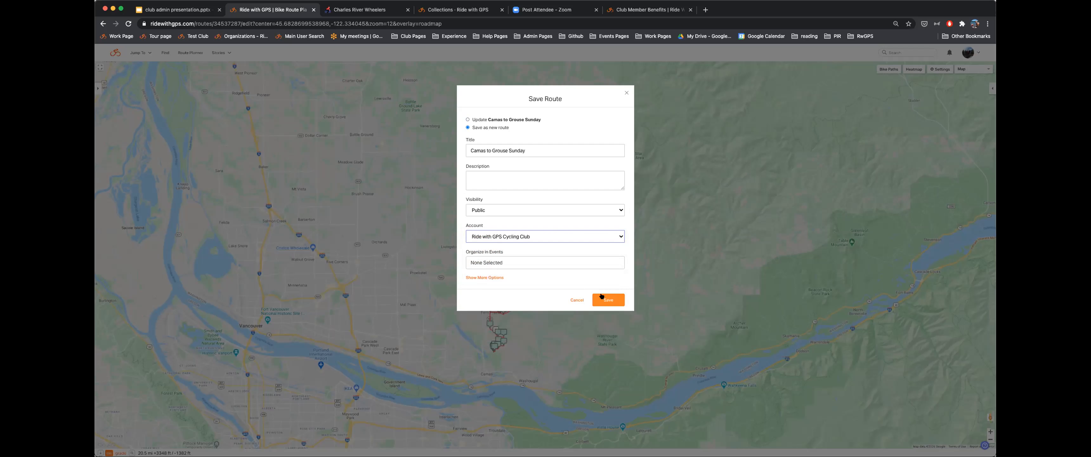
click(577, 300)
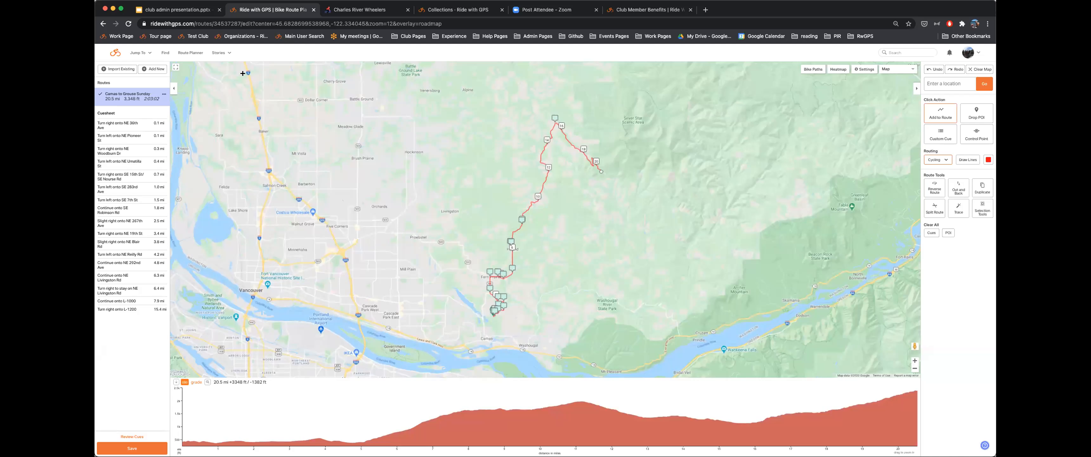
- Return to the personal Dashboard via the Ride with GPS logo
click(115, 53)
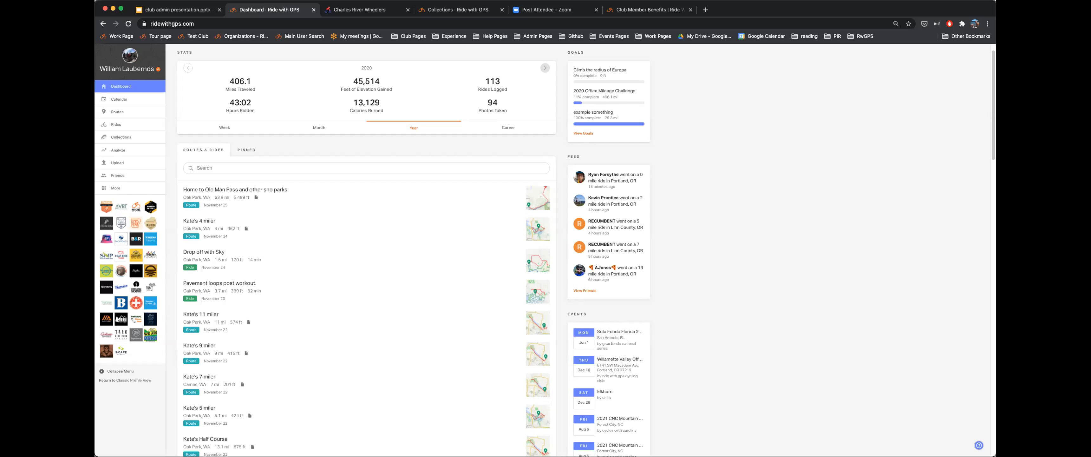
- Open the Ride with GPS Cycling Club page from the dashboard and sign into the club
scroll(135, 228, up, 2)
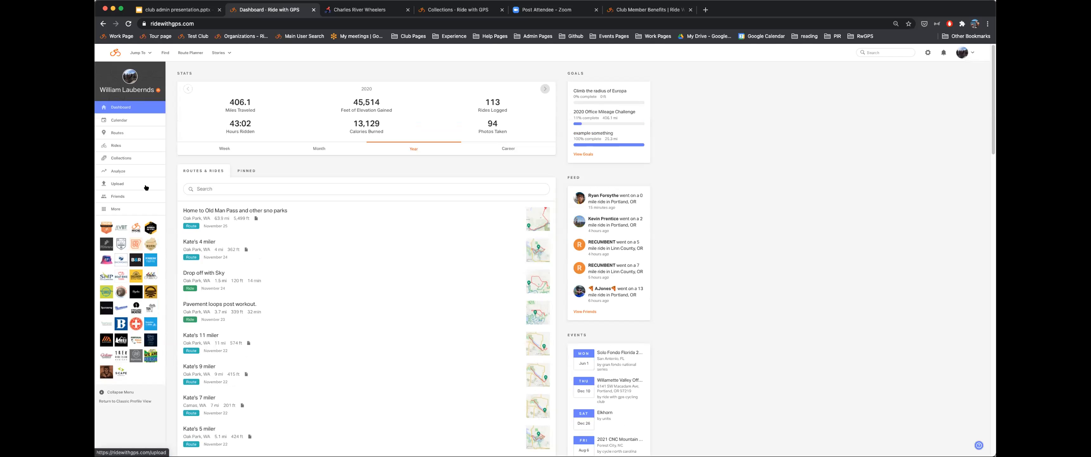
click(135, 228)
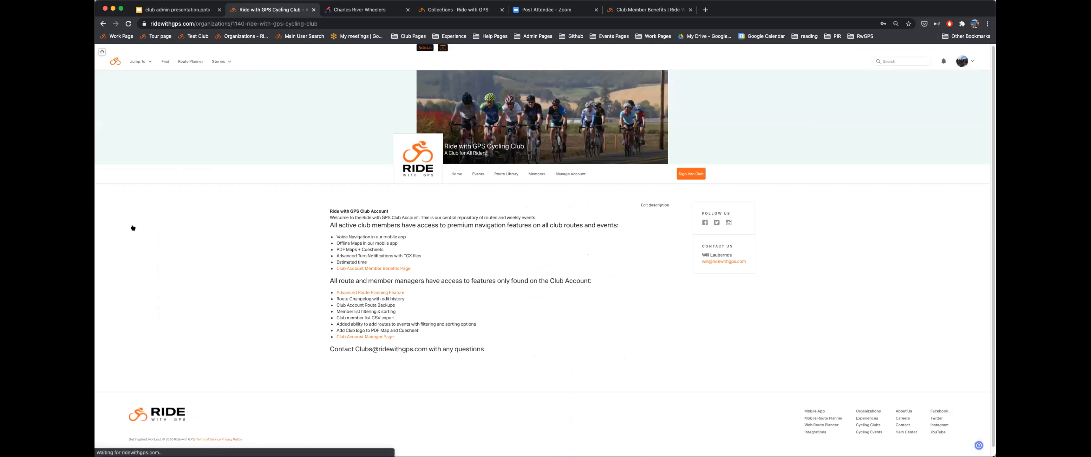
click(687, 173)
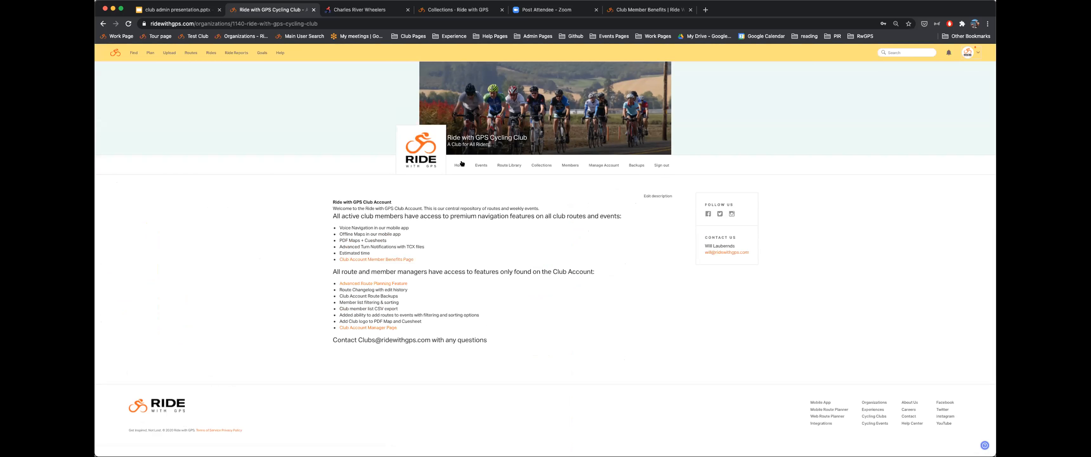
- Show the club's Events calendar and scroll through December 2020 rides like Thursday Hill Repeats
click(480, 165)
scroll(726, 210, down, 8)
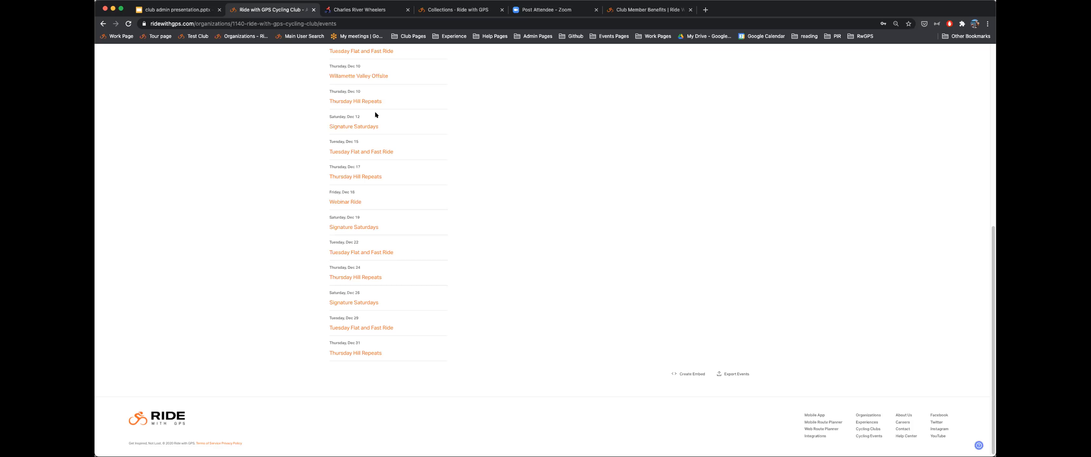
scroll(427, 182, up, 10)
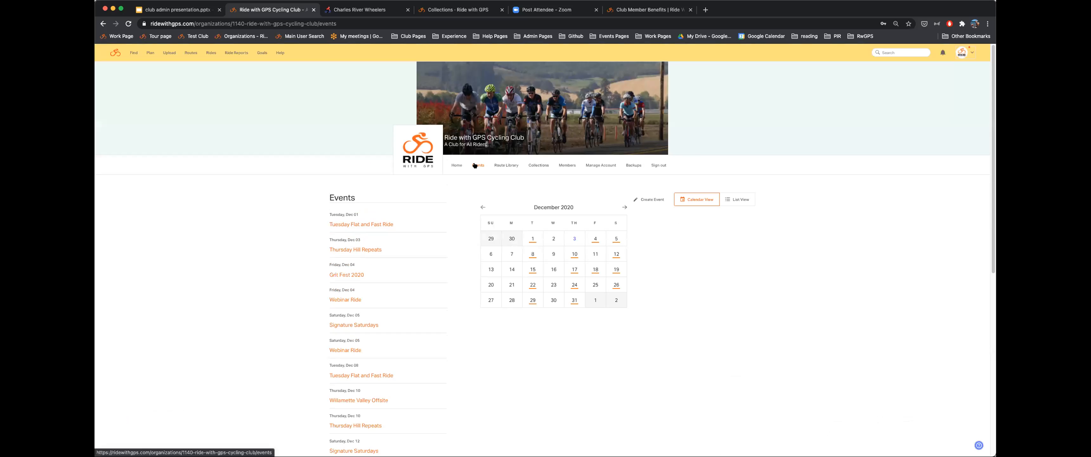
scroll(694, 238, down, 3)
scroll(699, 249, down, 5)
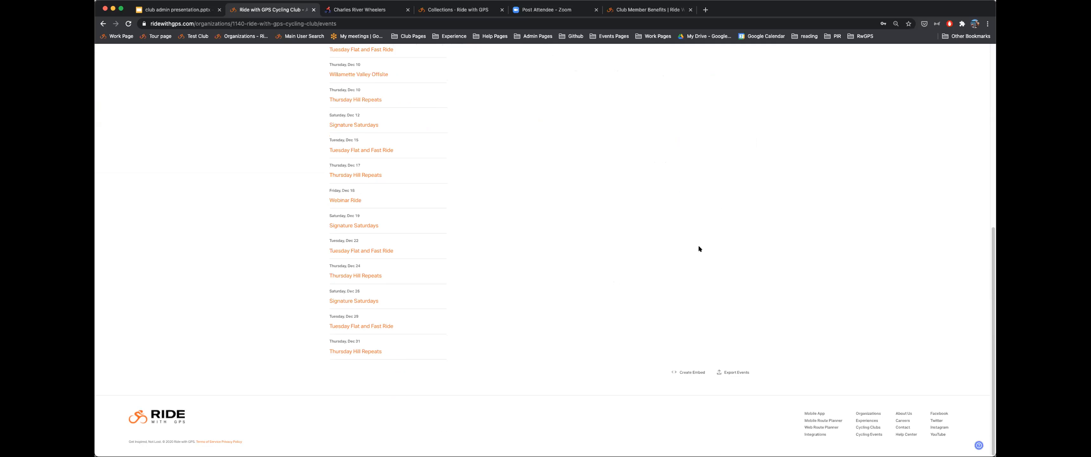
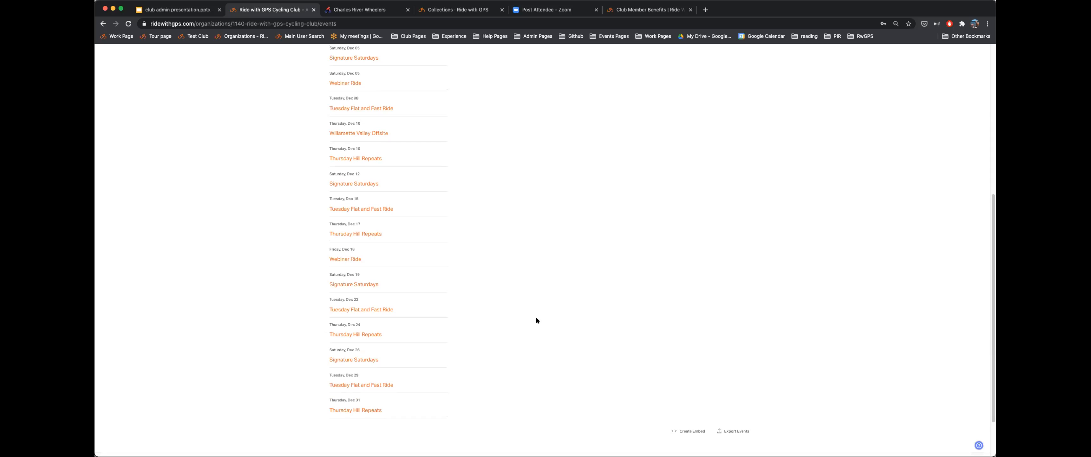
- Scroll down the club's December events list to the bottom of the page
scroll(539, 325, down, 2)
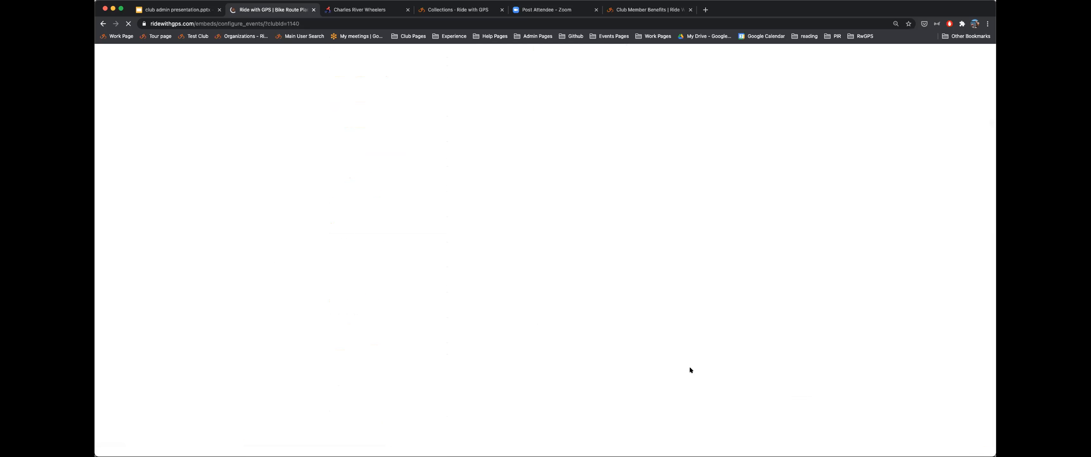
- Switch the events embed preview to the List style, then sign out of the club account
click(117, 199)
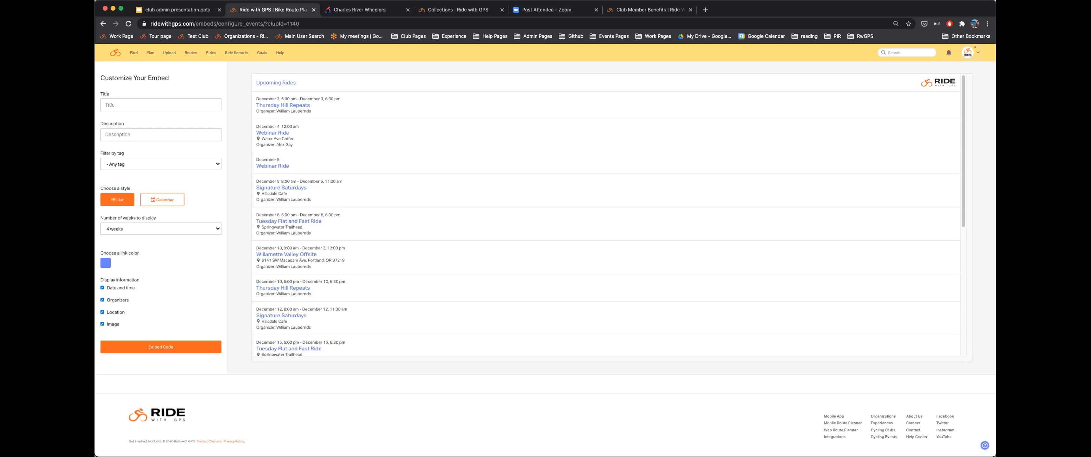
click(967, 53)
click(969, 88)
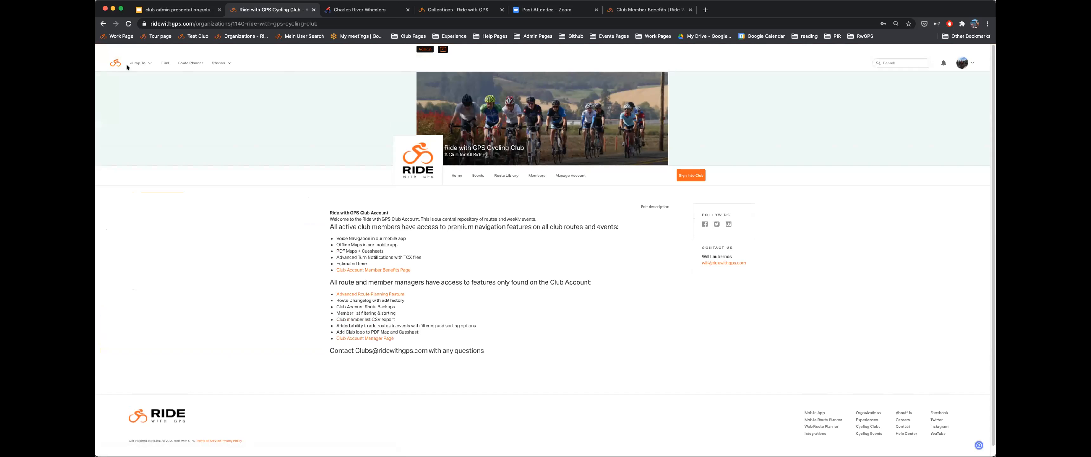
- From the dashboard, open the route 'Home to Old Man Pass and other sno parks'
click(114, 62)
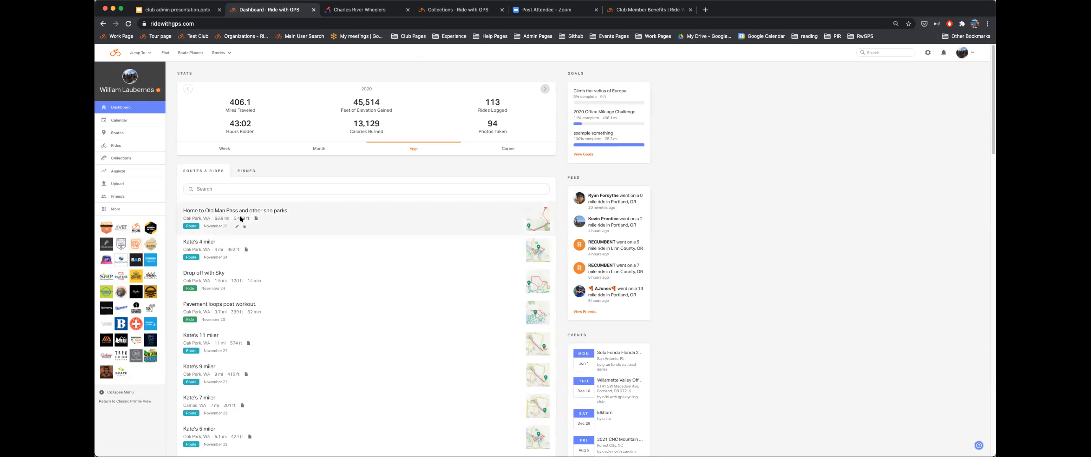
click(219, 211)
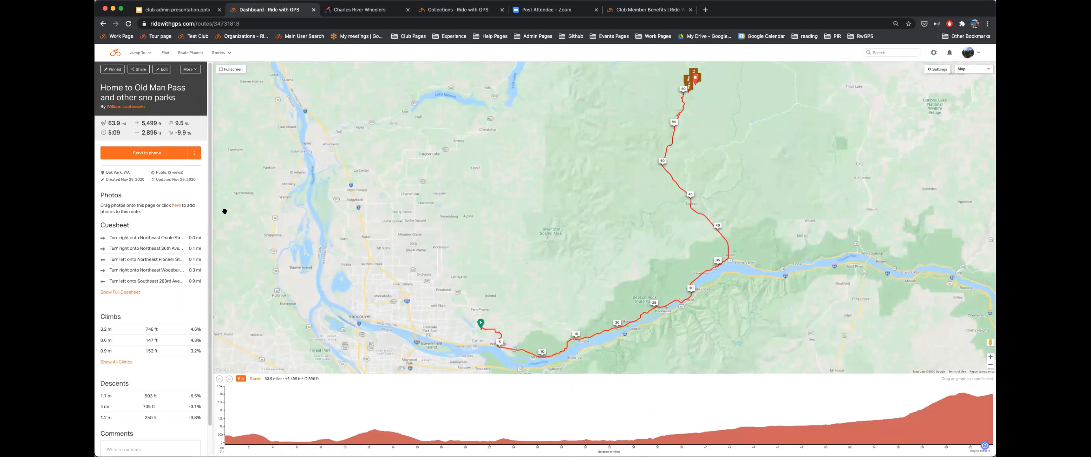
click(190, 69)
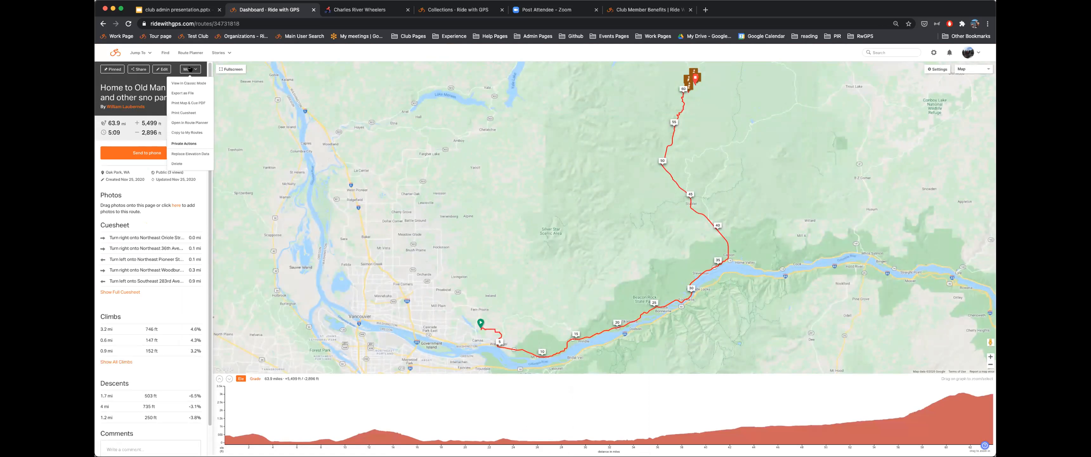
click(189, 132)
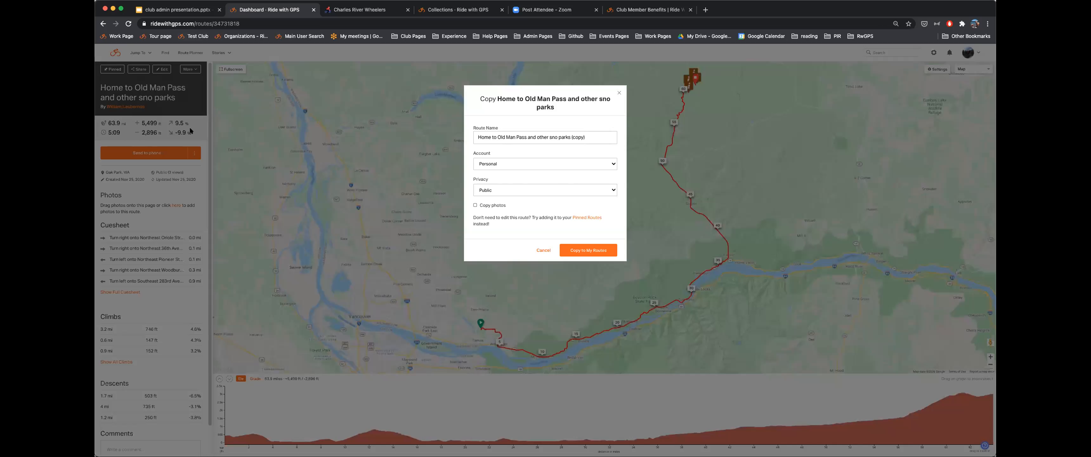
click(510, 162)
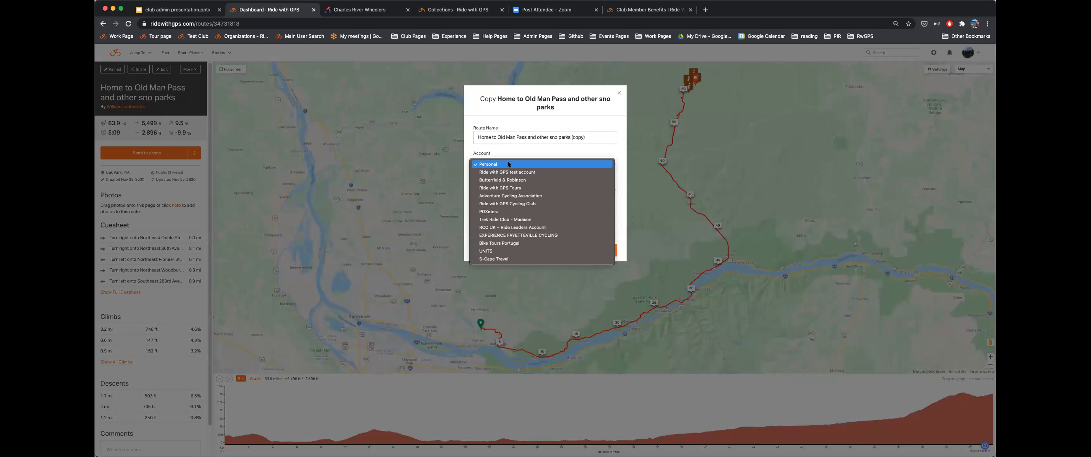
click(506, 204)
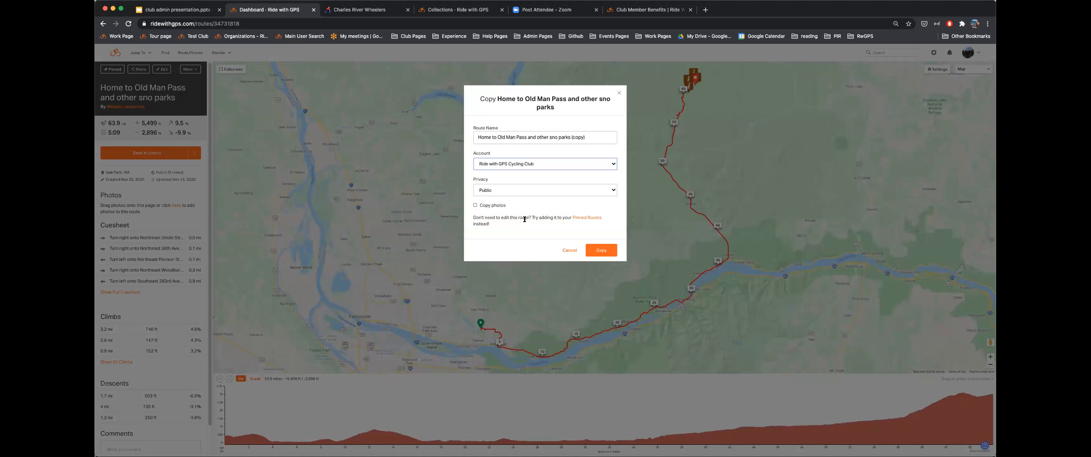
click(568, 250)
click(116, 53)
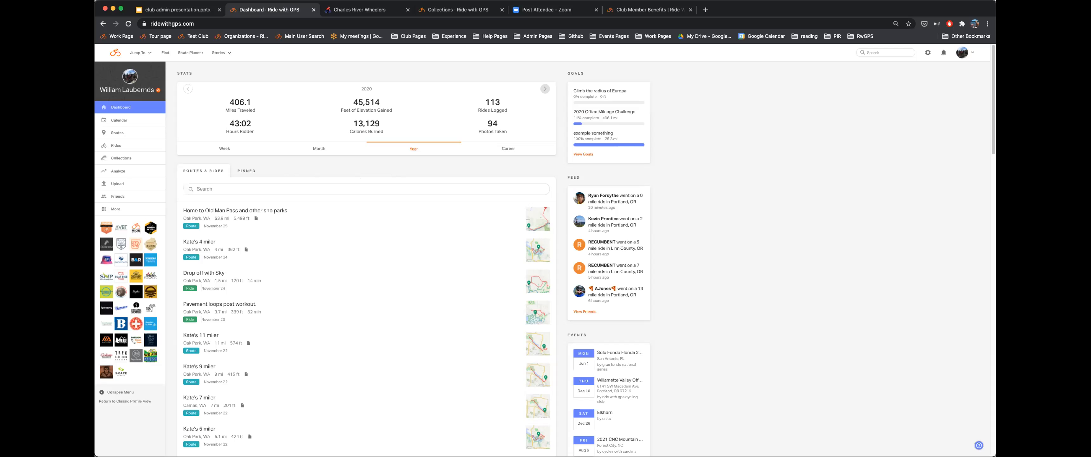
- Open the Ride with GPS Cycling Club page, switch into the club account and show its routes table
click(134, 227)
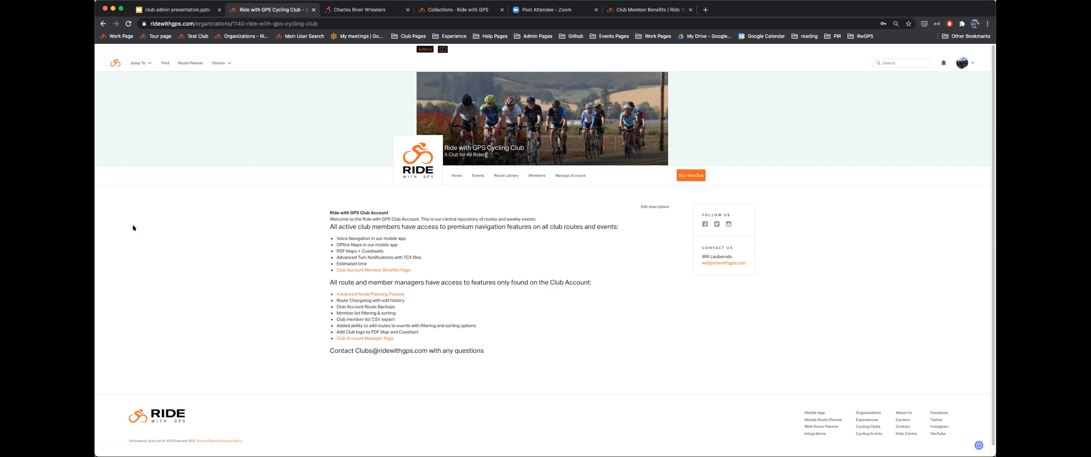
click(695, 173)
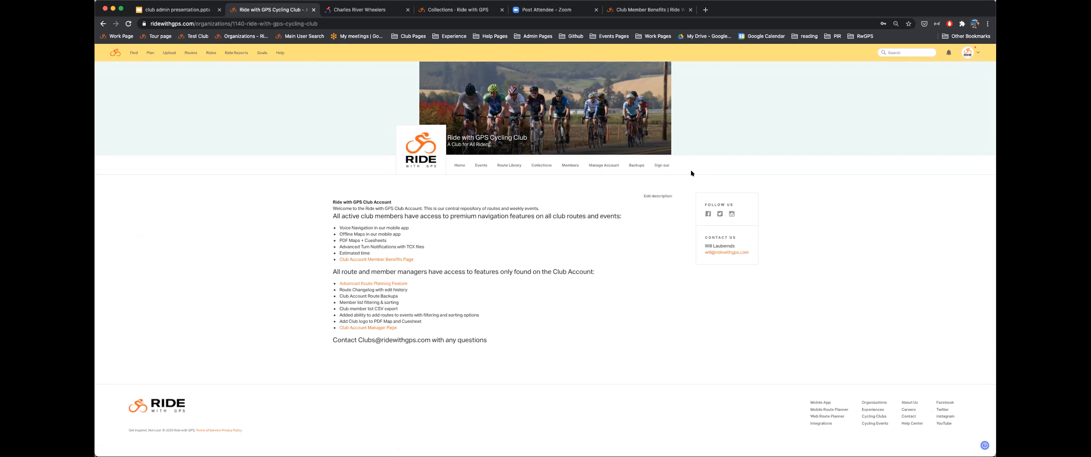
click(508, 164)
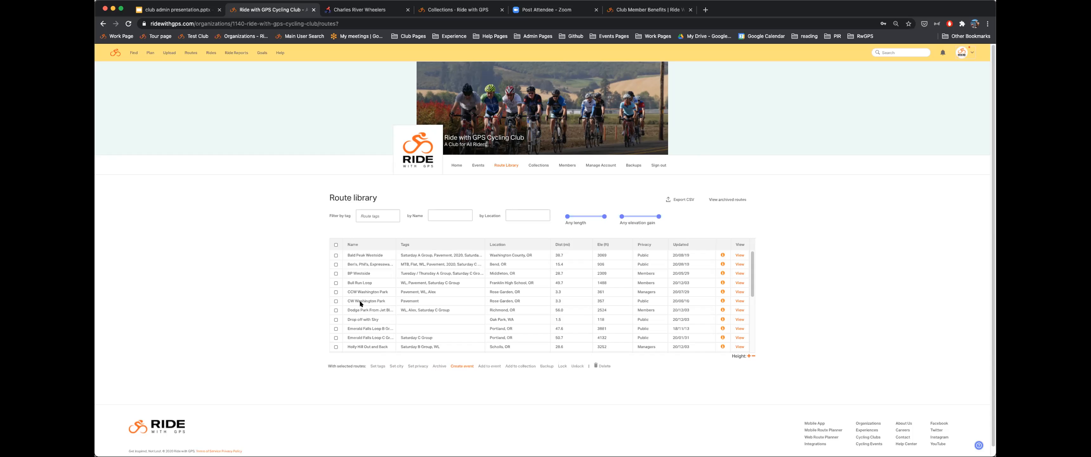
- Tick the first three routes, starting with Bald Peak Westside, then view the club's archived routes
click(335, 255)
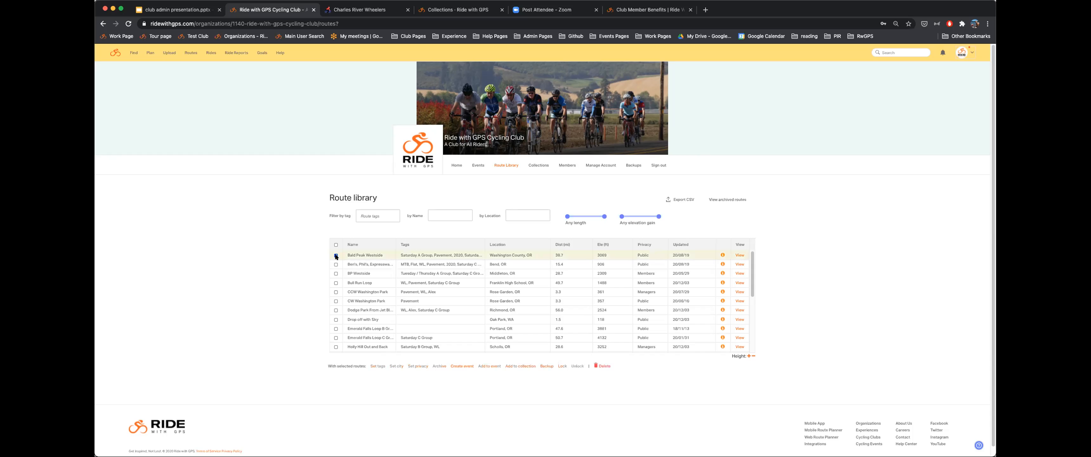
click(336, 264)
click(336, 273)
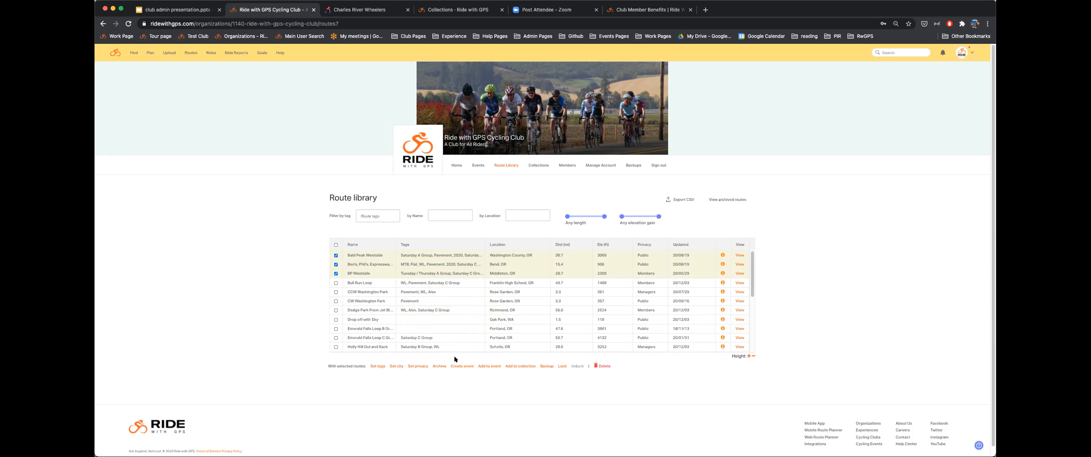
click(730, 200)
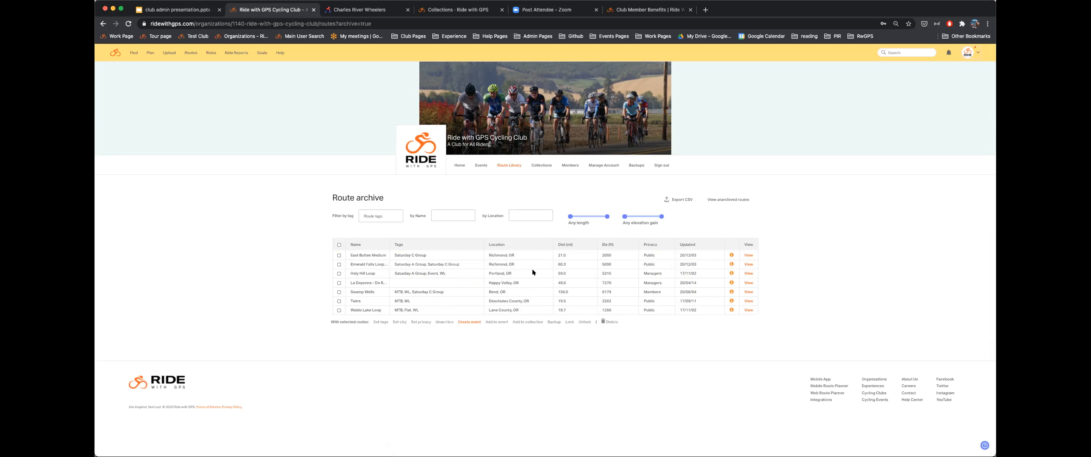
- Leave the archive for the active route library and scroll briefly through its routes
click(736, 200)
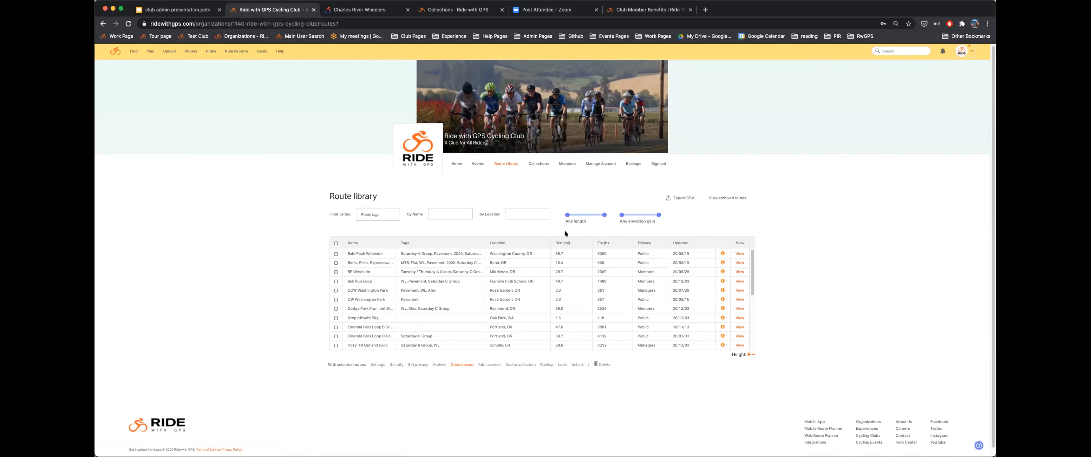
scroll(566, 228, down, 1)
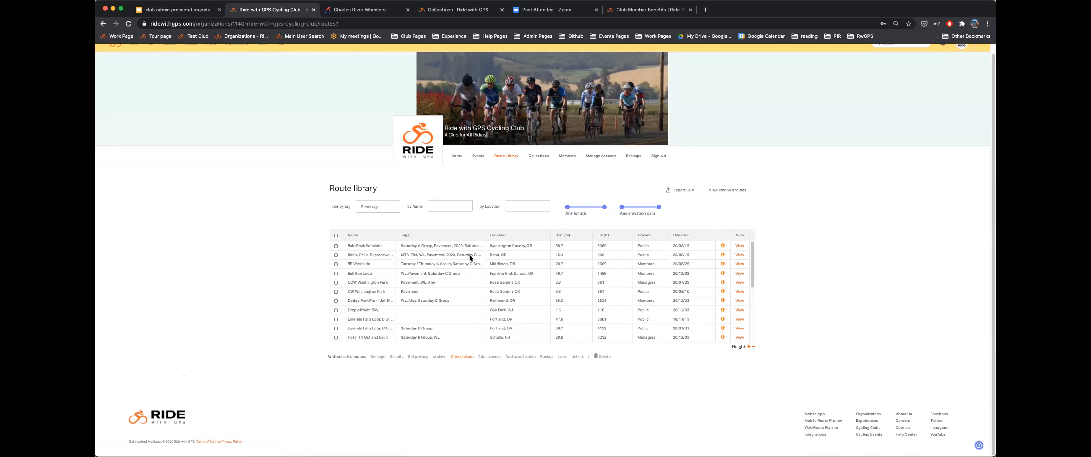
scroll(451, 242, up, 1)
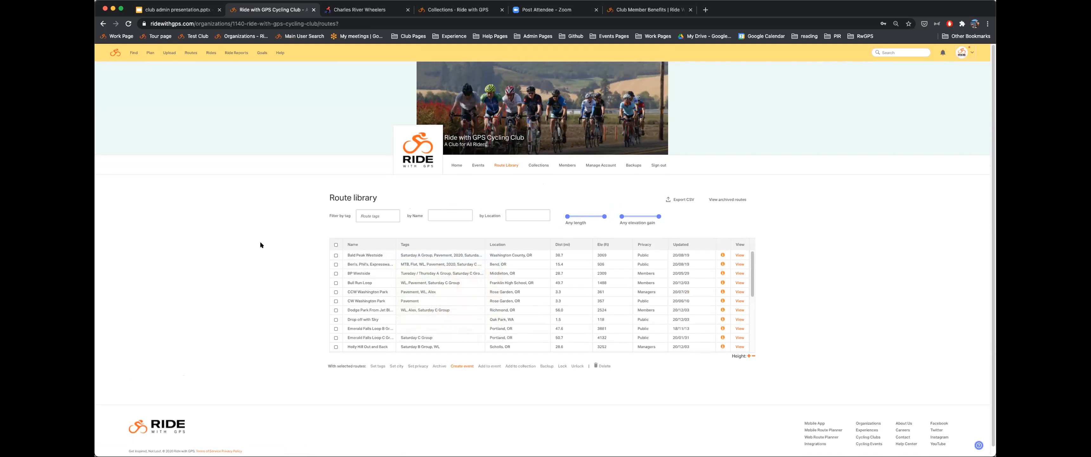
- Preview the Bald Peak Westside route map and open its name cell for inline editing
click(367, 252)
mouse_move(350, 254)
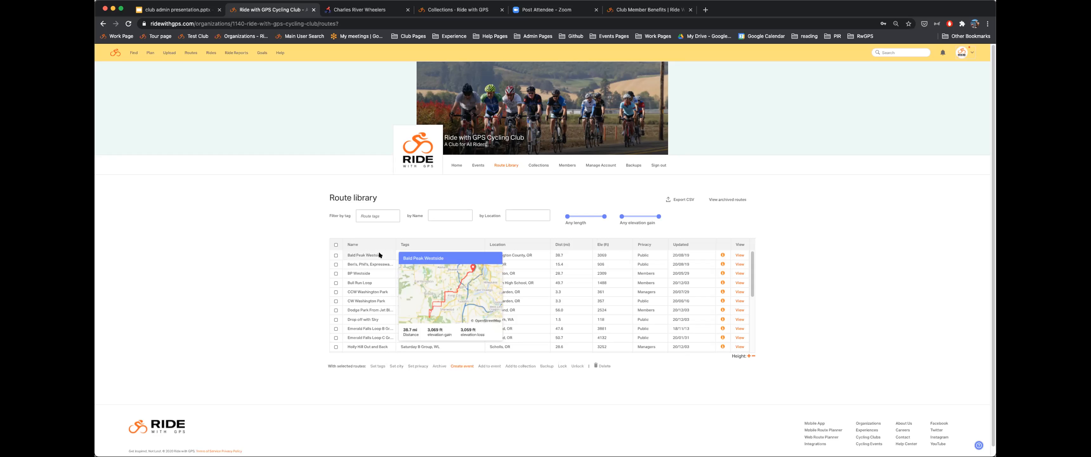
click(349, 251)
- Prefix the Bald Peak Westside route name with 'A-'
click(345, 254)
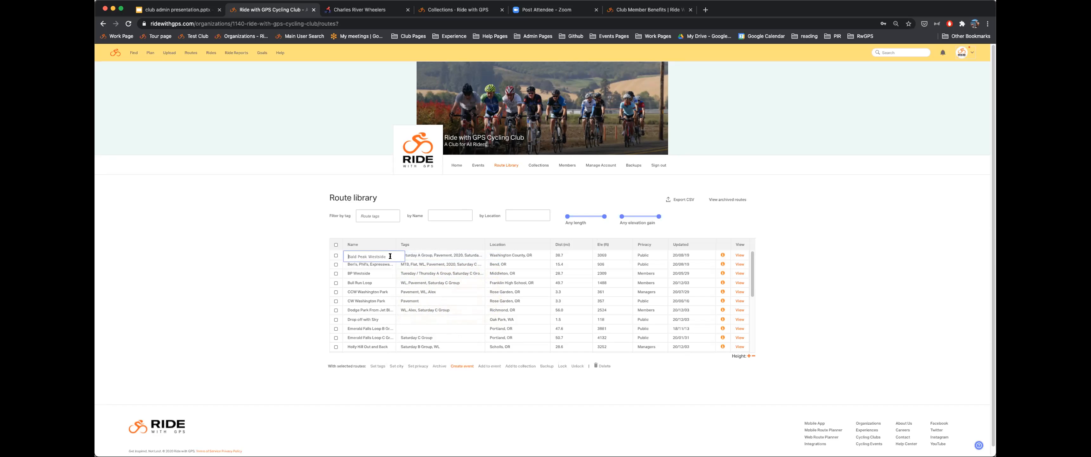
text(A-)
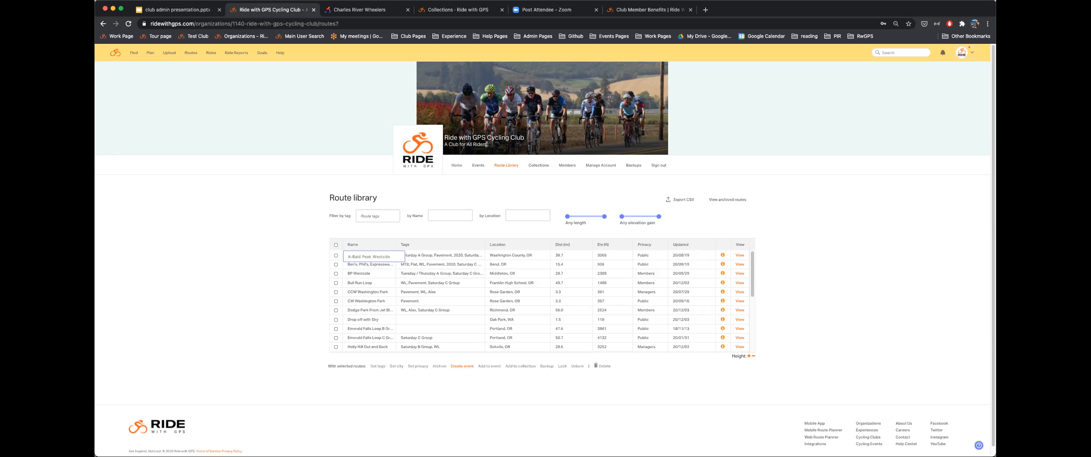